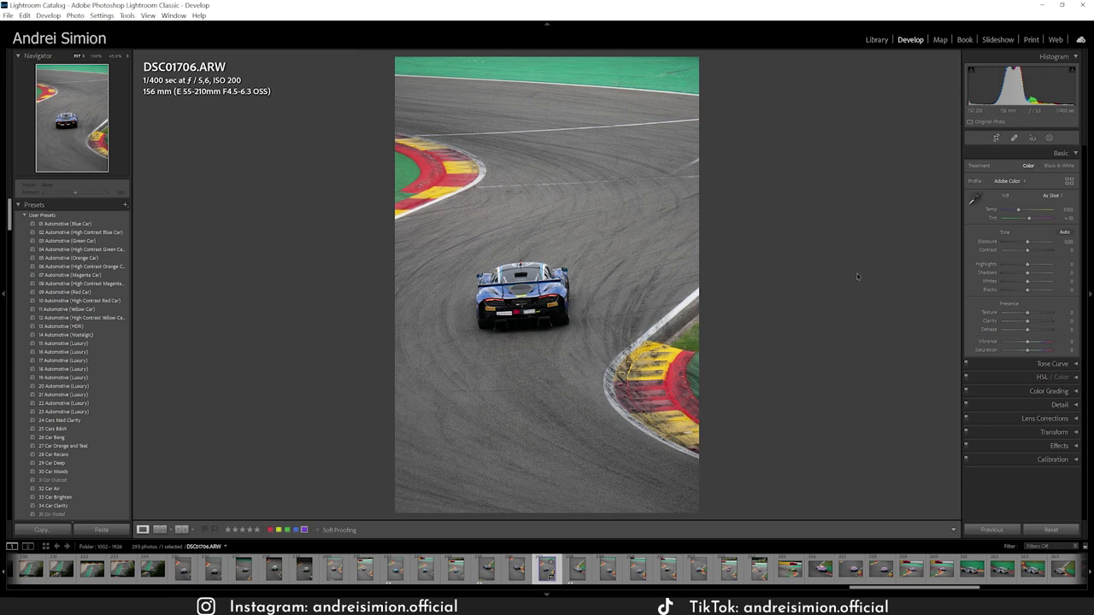
Paste the copied develop settings onto DSC01706.ARW and crop the photo with the 16 x 9 aspect ratio.
key(ctrl+shift+v)
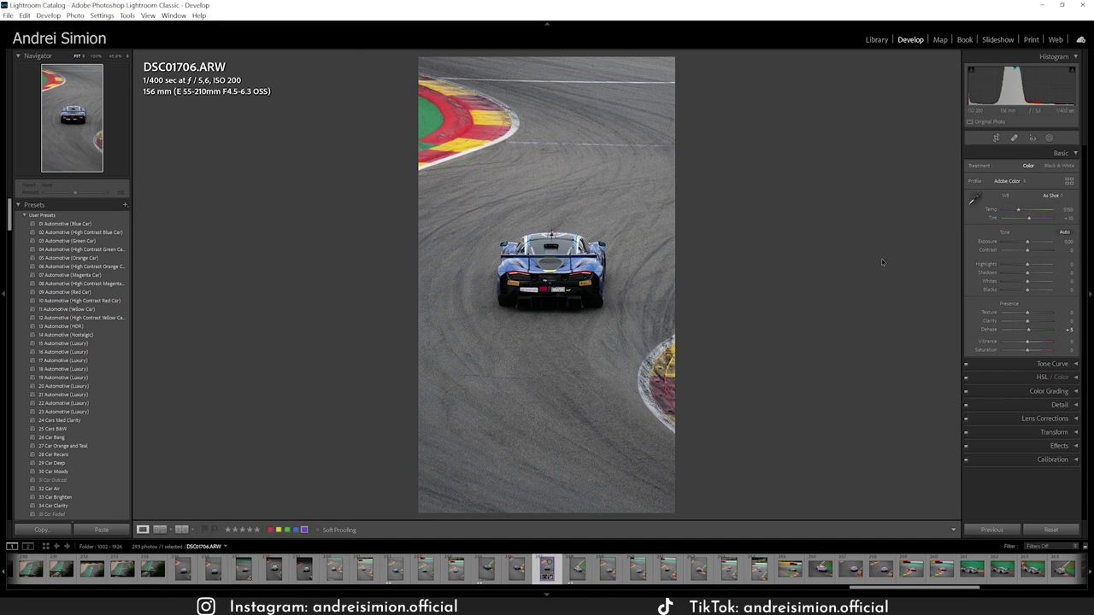
key(r)
click(1057, 169)
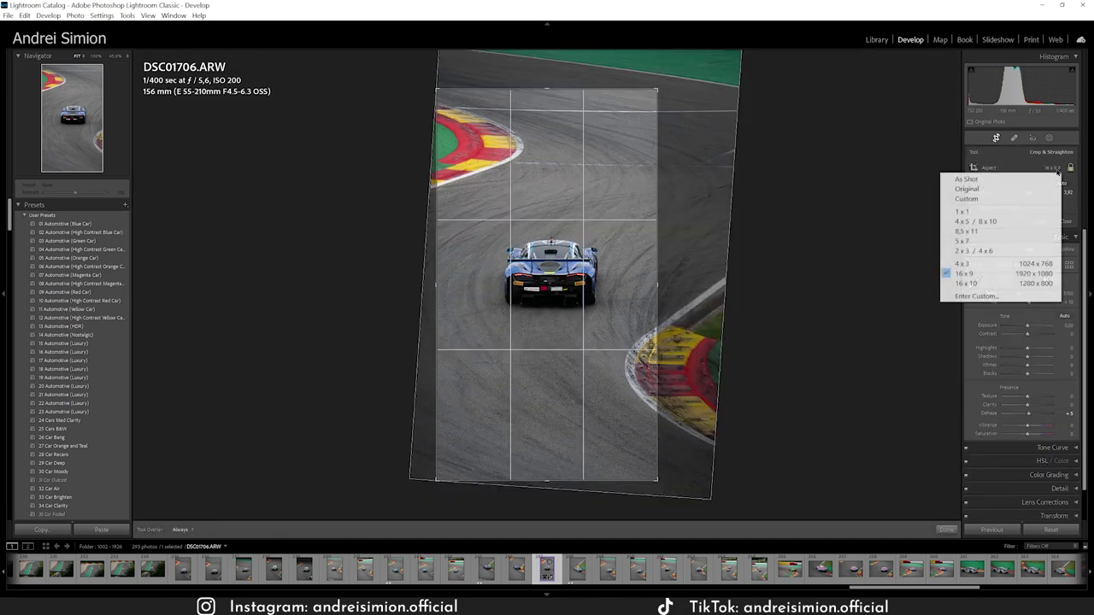
click(1019, 277)
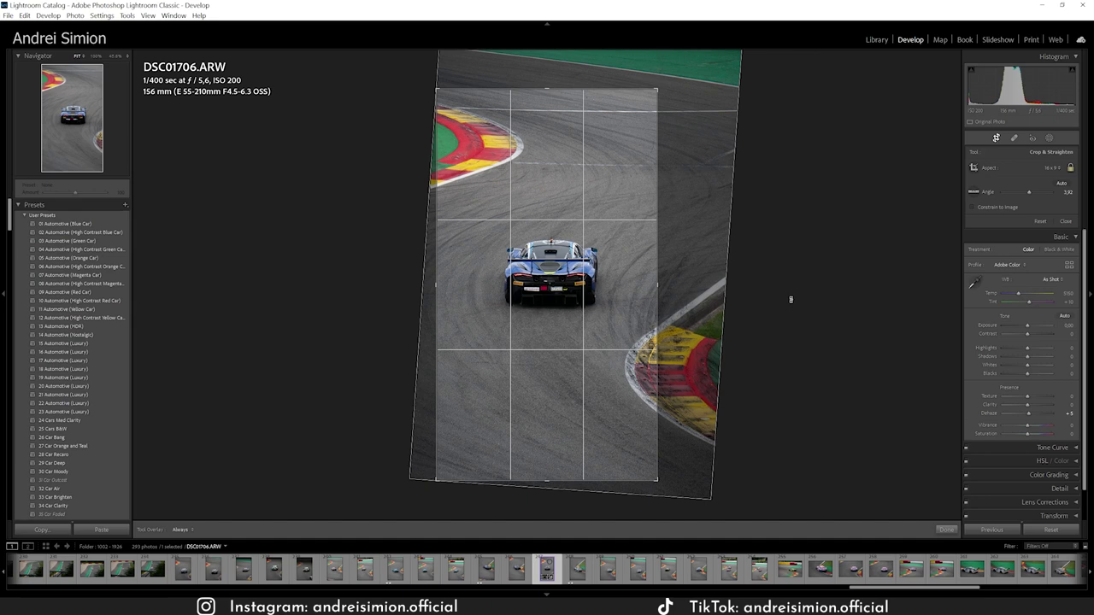
drag(696, 90, 697, 89)
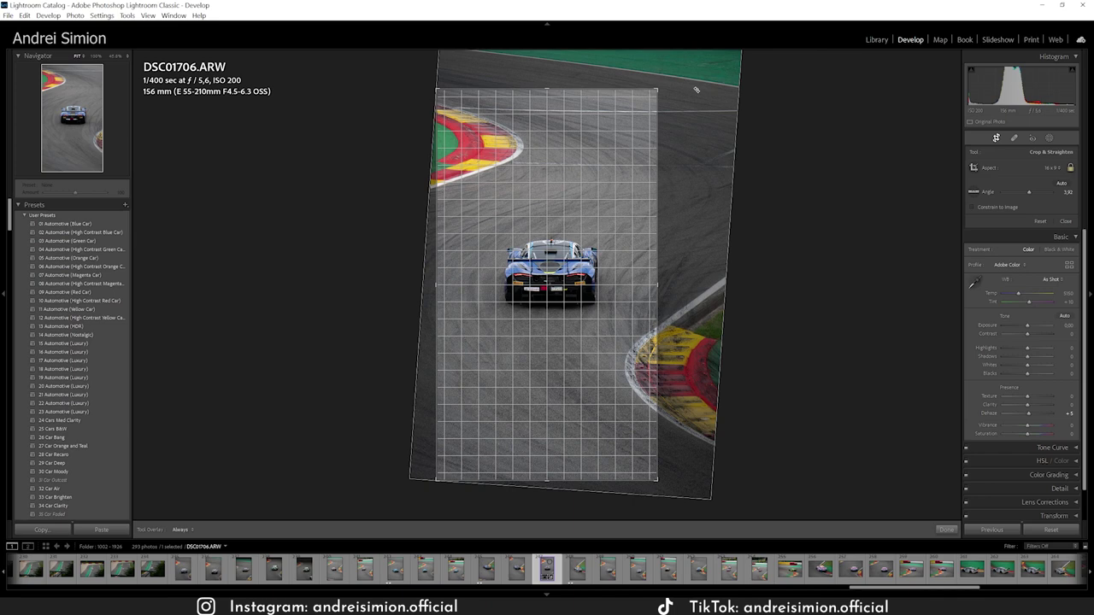
key(Return)
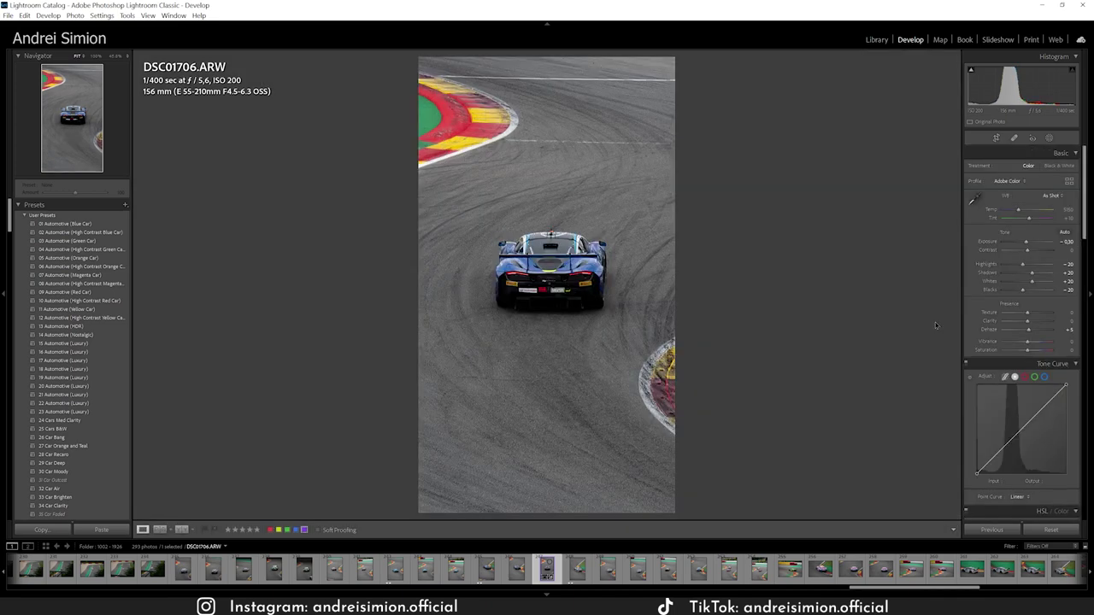
Try resetting Exposure to 0 and lowering Highlights to -56, undoing each tonal change.
double_click(1026, 243)
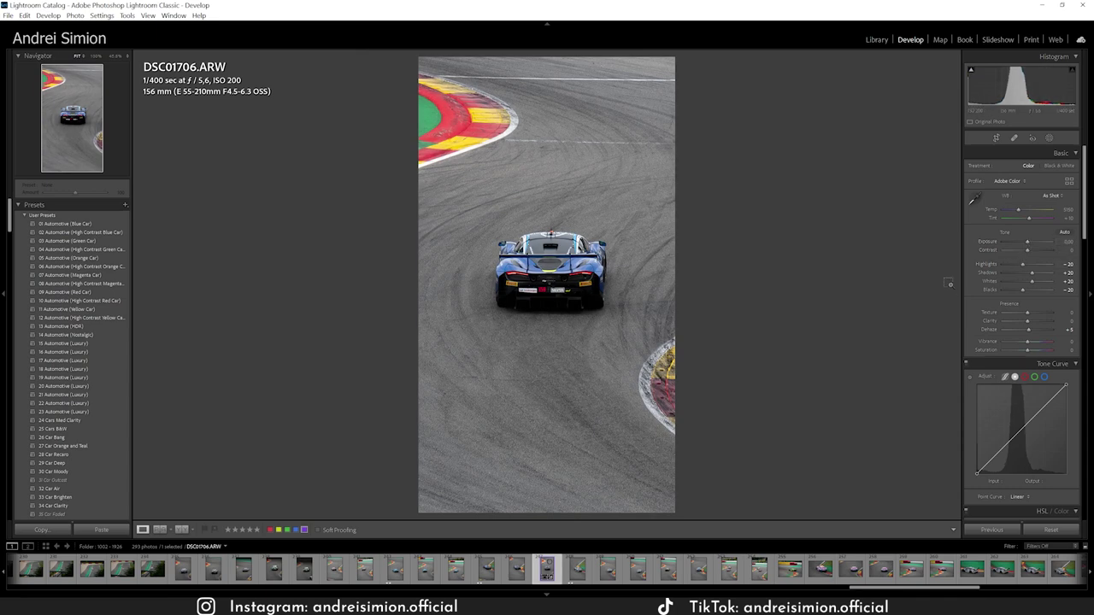
key(ctrl+z)
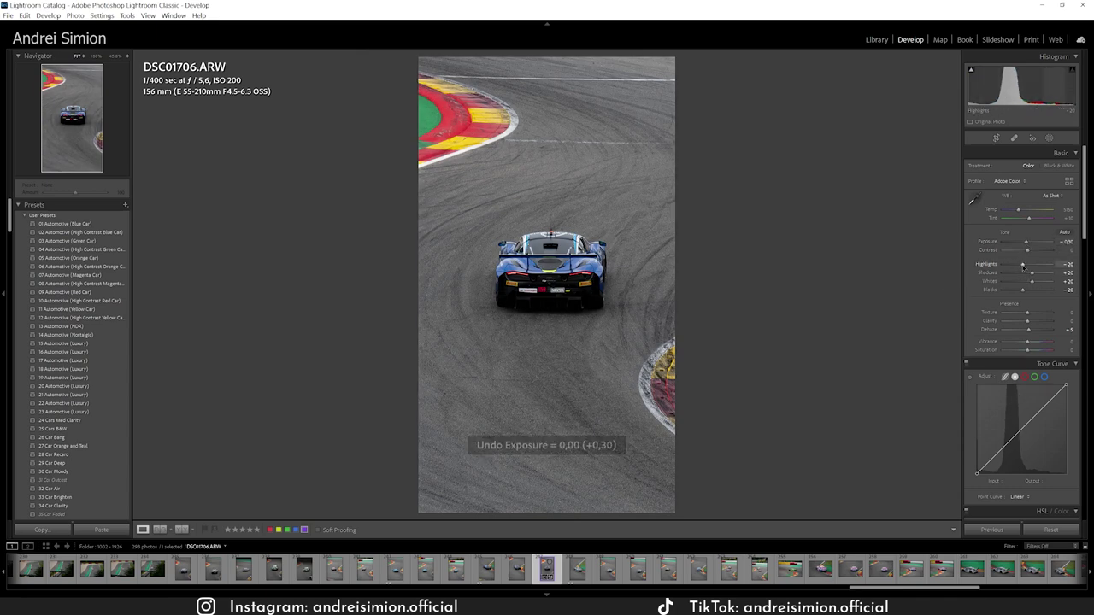
key(ctrl+z)
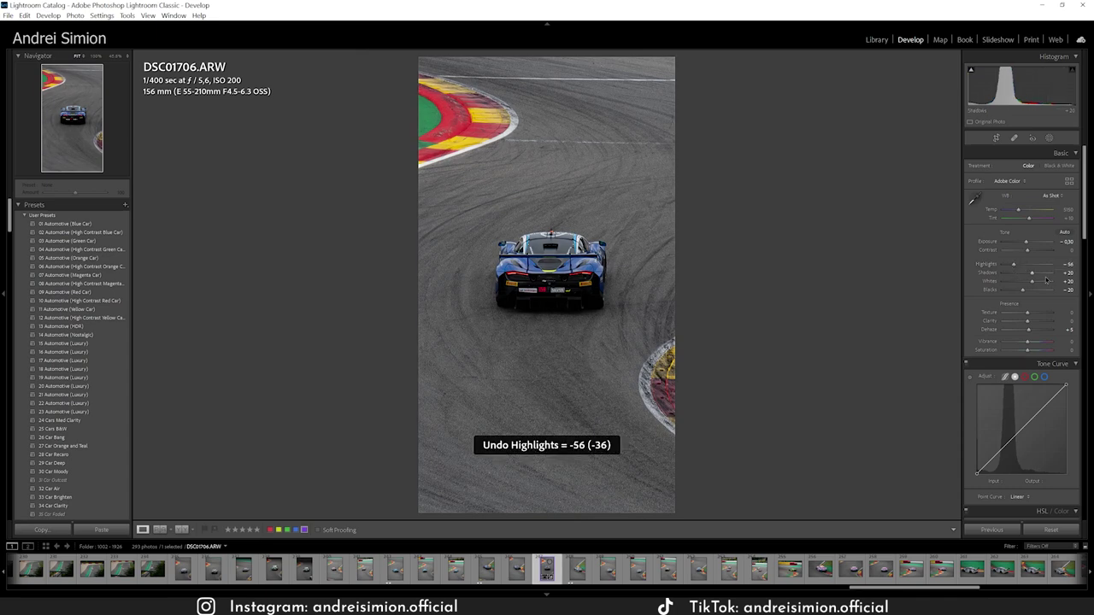
key(ctrl+z)
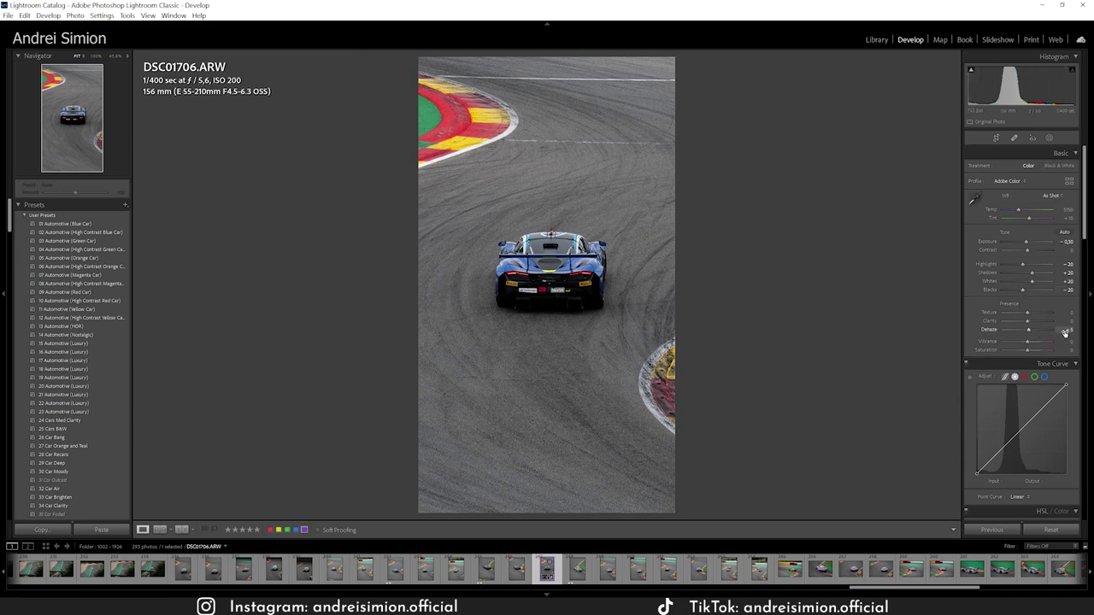
Switch the lens profile corrections off and back on to compare the photo with and without them.
scroll(1088, 244, down, 3)
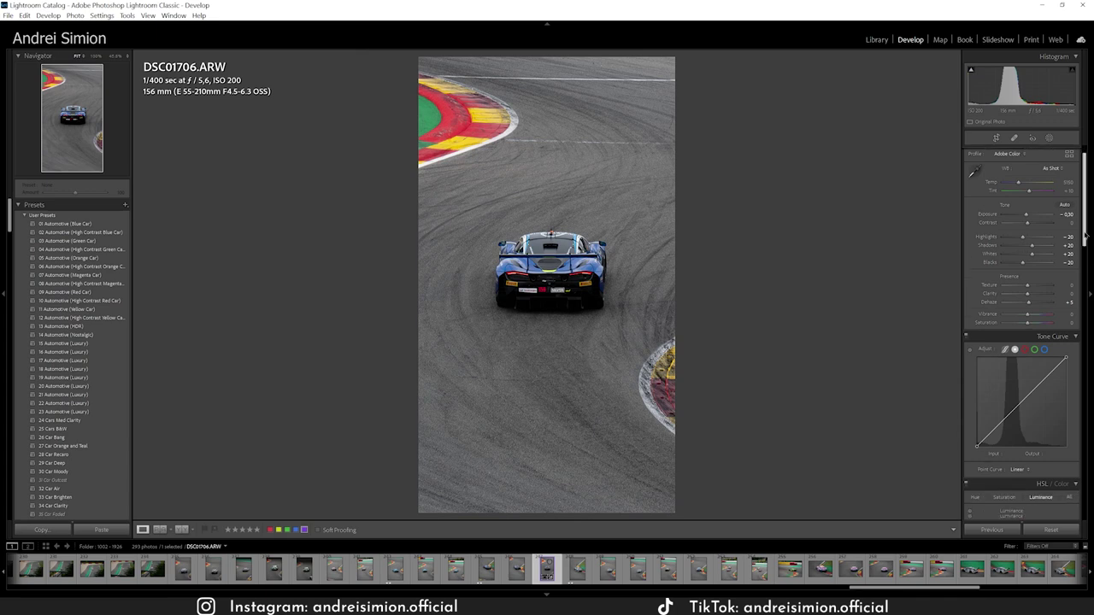
scroll(1089, 243, down, 5)
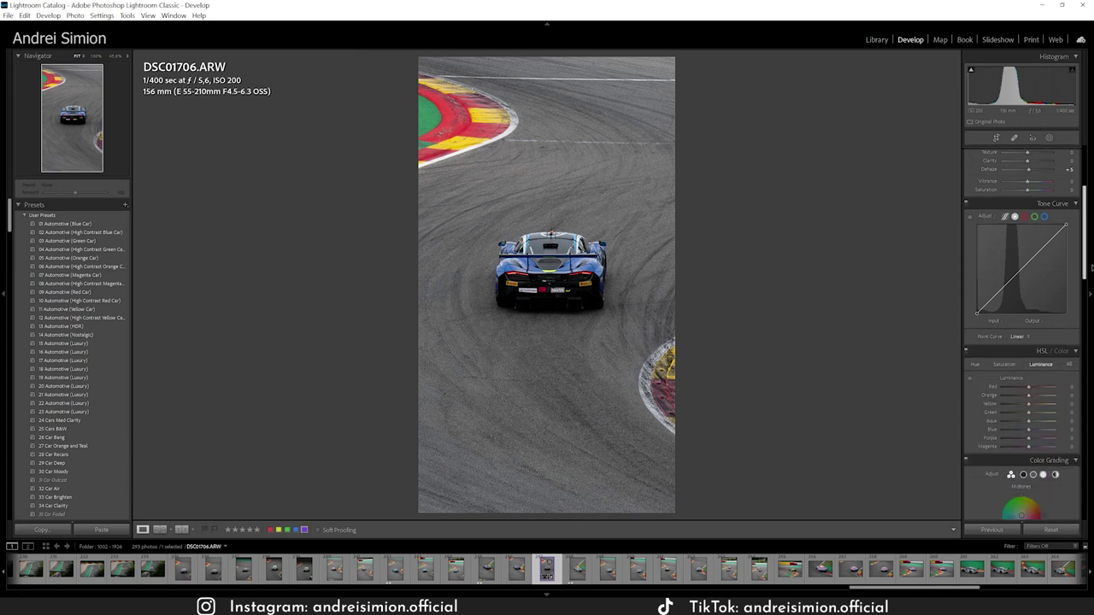
scroll(1091, 270, down, 10)
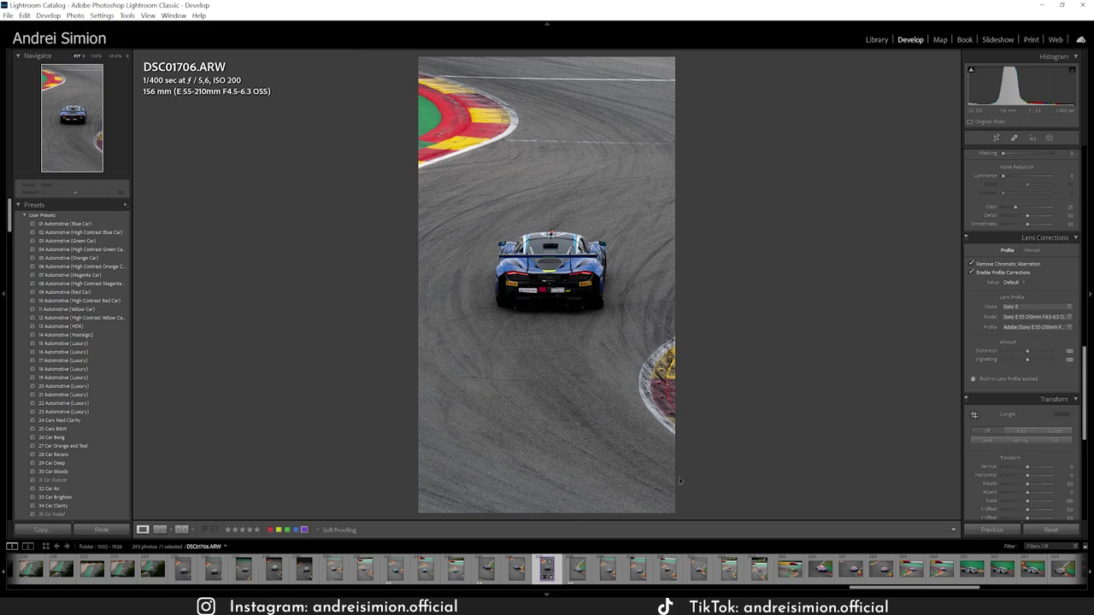
click(971, 272)
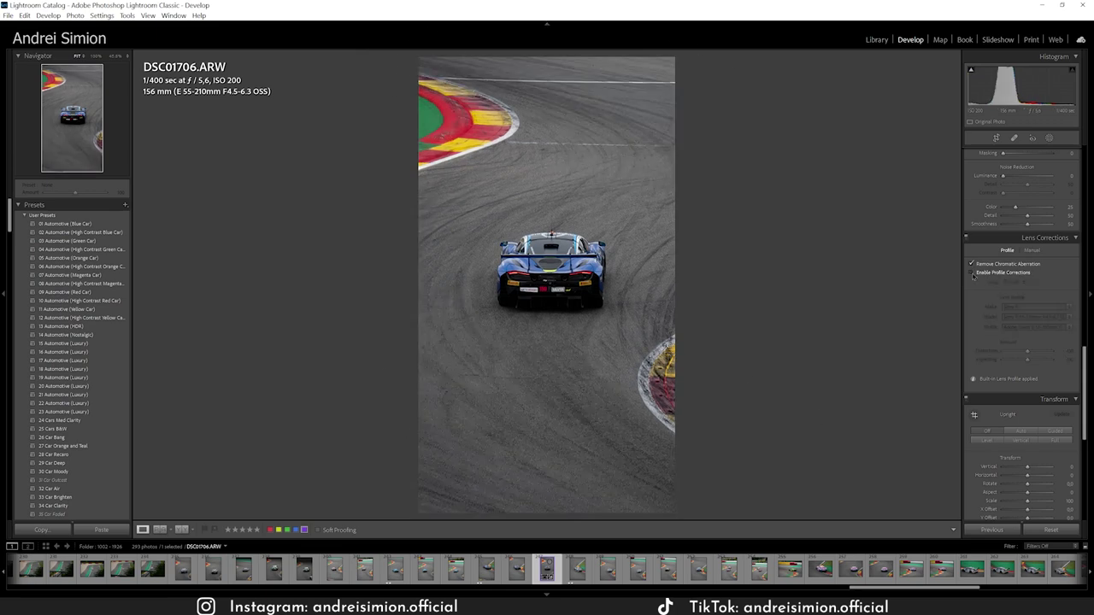
click(972, 273)
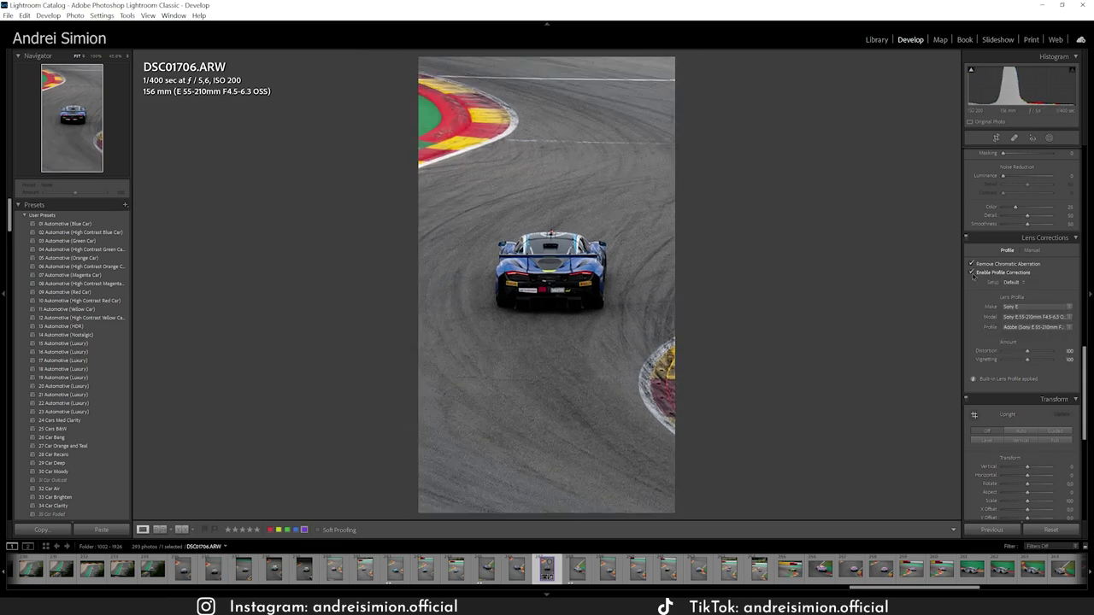
Turn on the Mask 1 linear gradient and the Mask 2 subject mask, comparing the car with and without the latter.
key(shift+w)
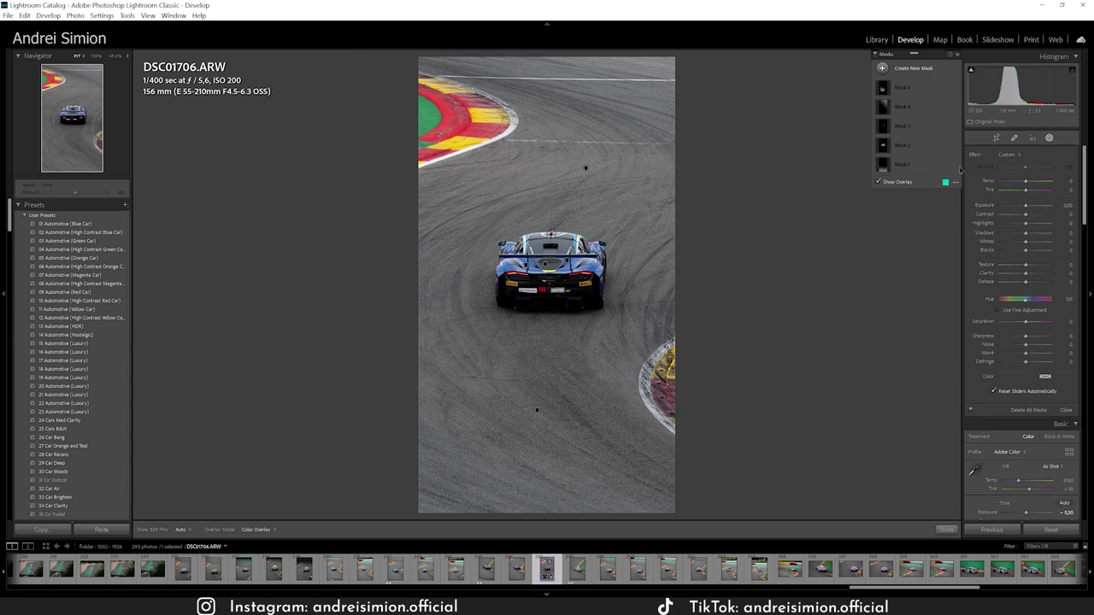
click(953, 165)
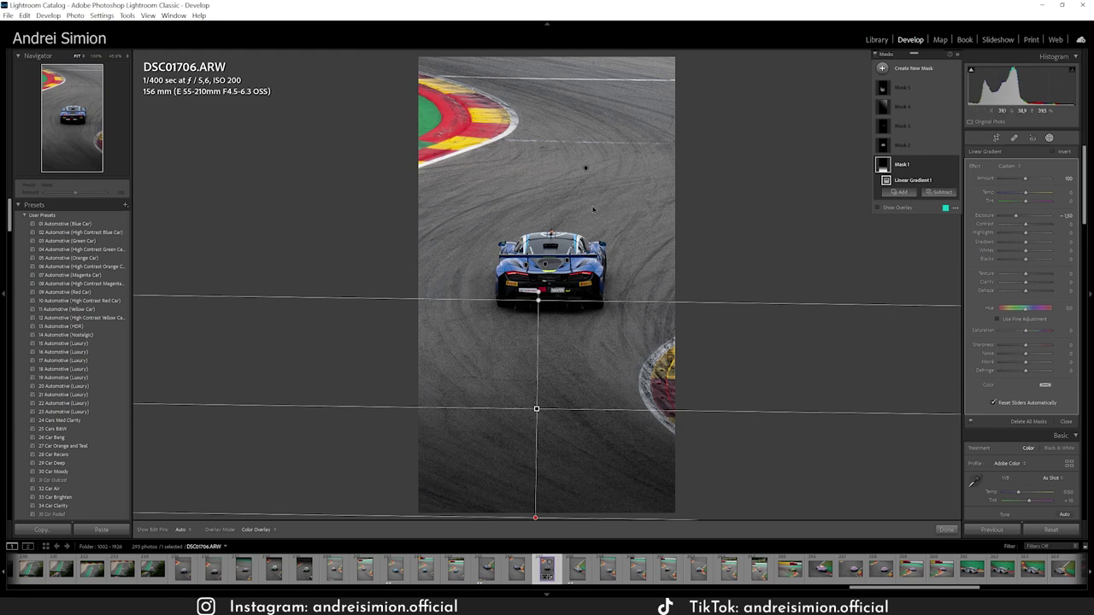
click(952, 146)
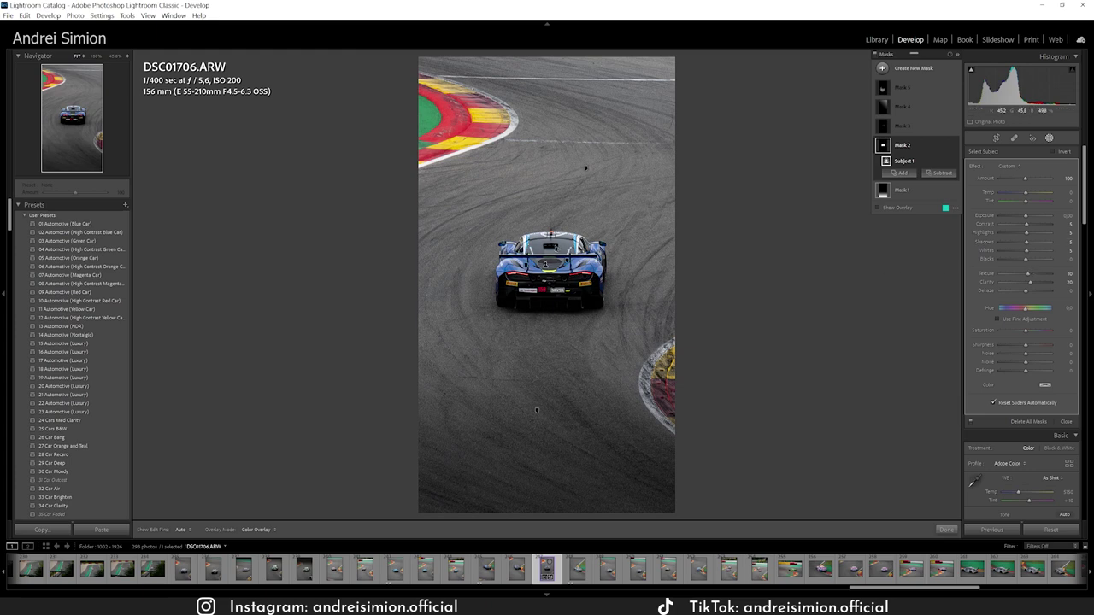
key(z)
click(954, 146)
click(954, 146)
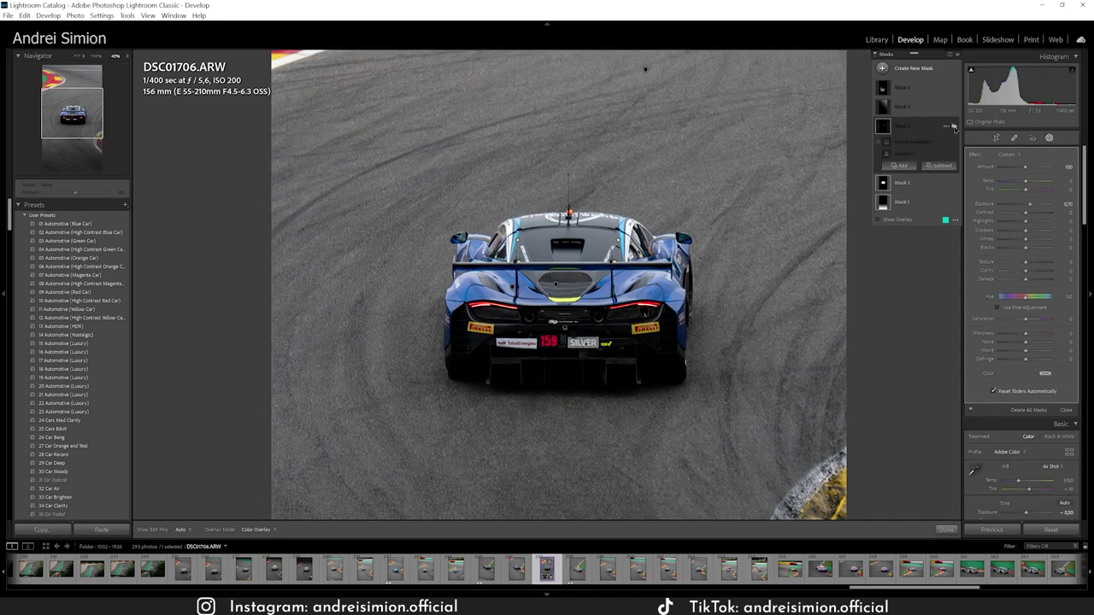
Turn on Mask 3 and compare the car with and without its exposure boost.
click(954, 127)
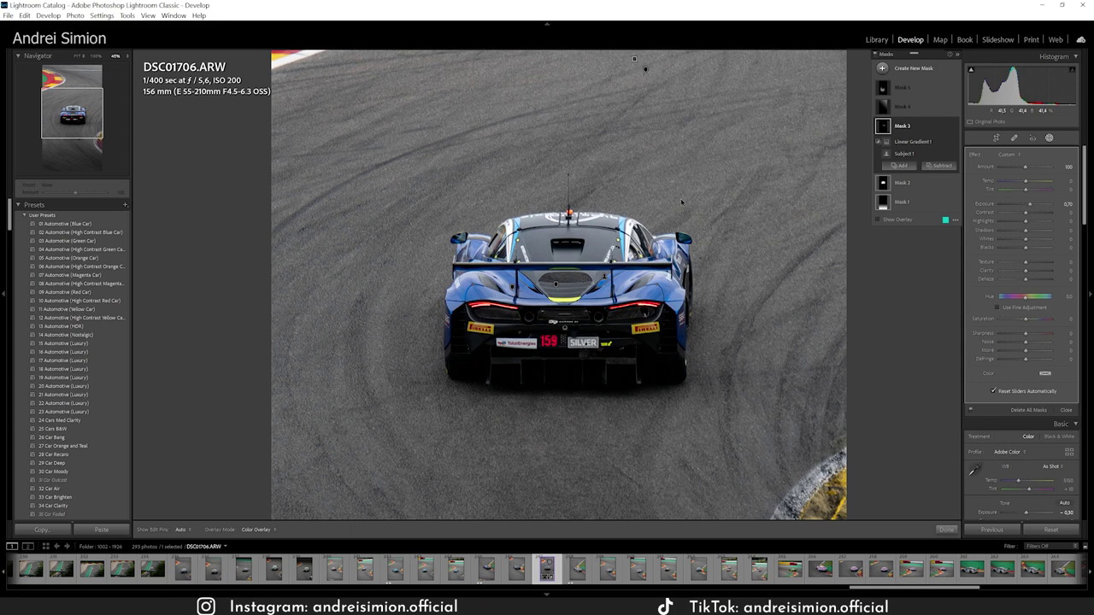
click(954, 127)
click(954, 128)
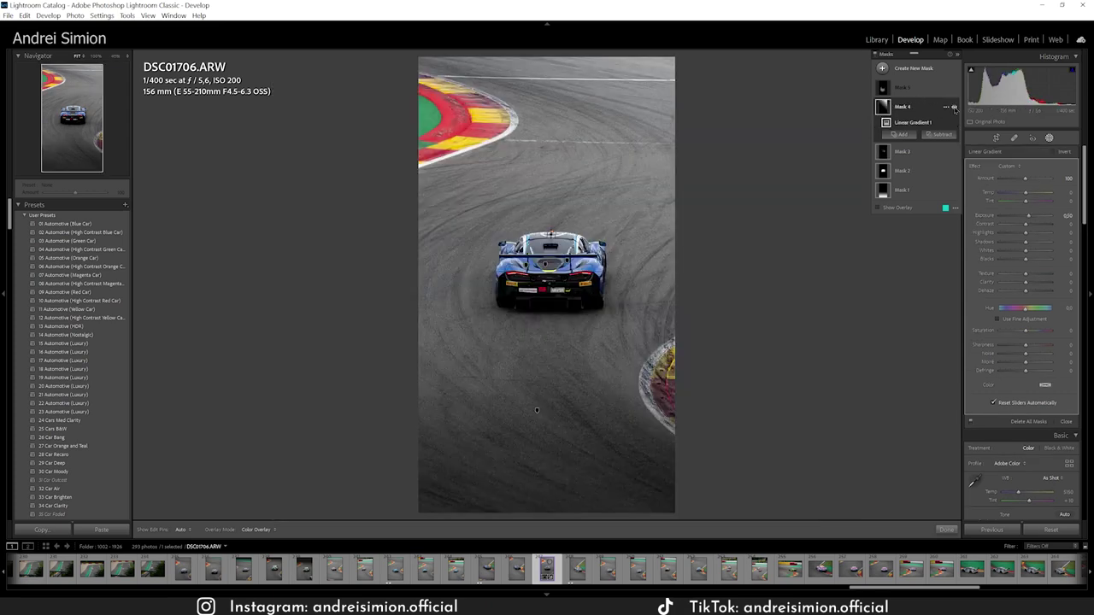
key(h)
drag(1027, 195, 1029, 195)
key(ctrl+z)
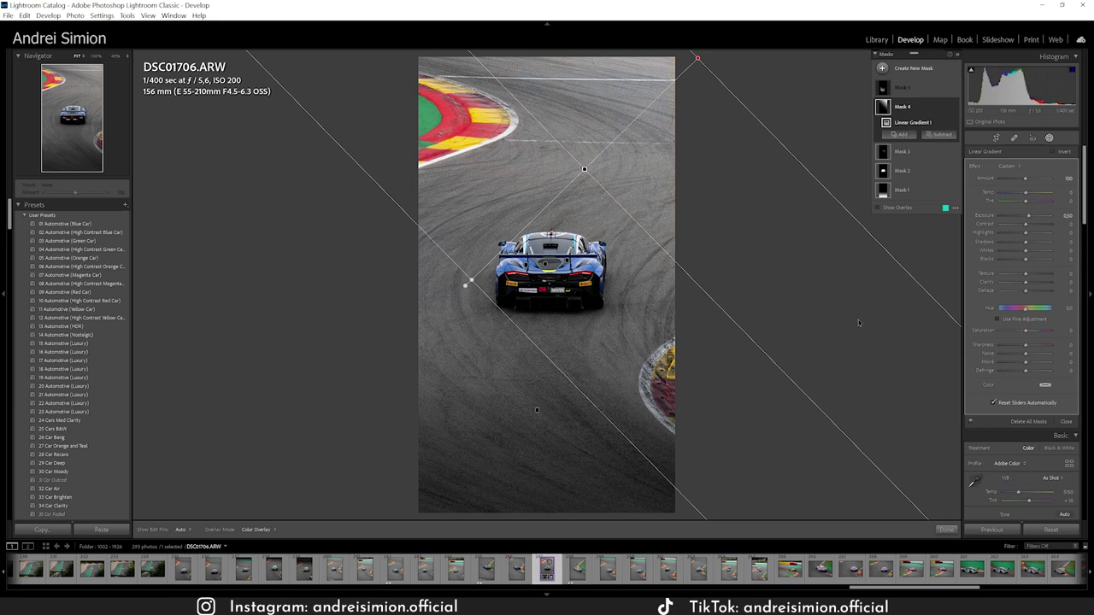
Turn on the Mask 5 burn mask, compare its effect around the car, and leave masking.
click(952, 88)
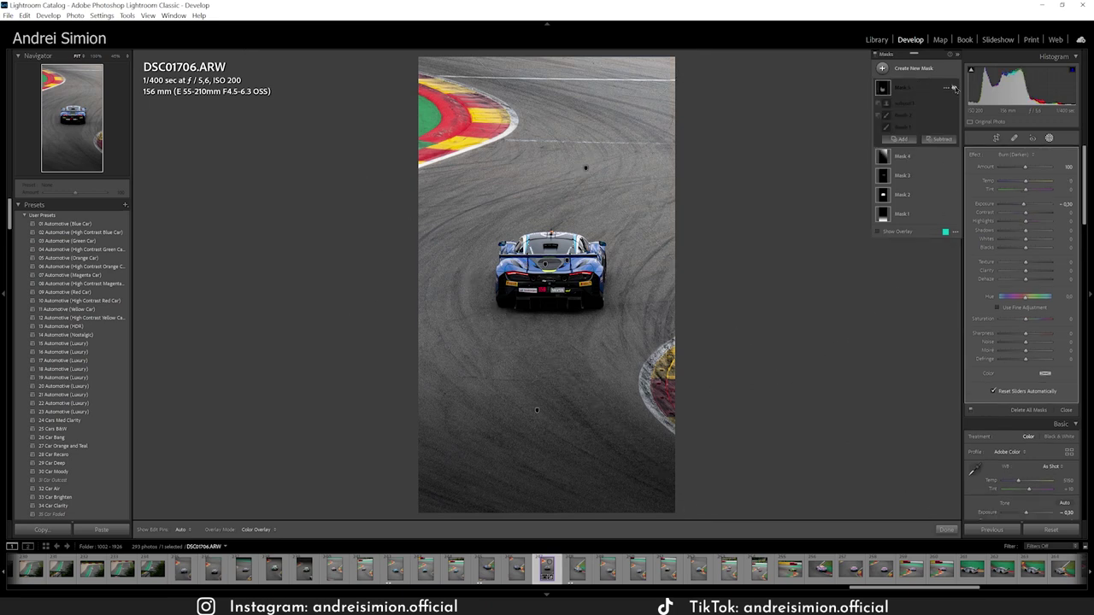
key(z)
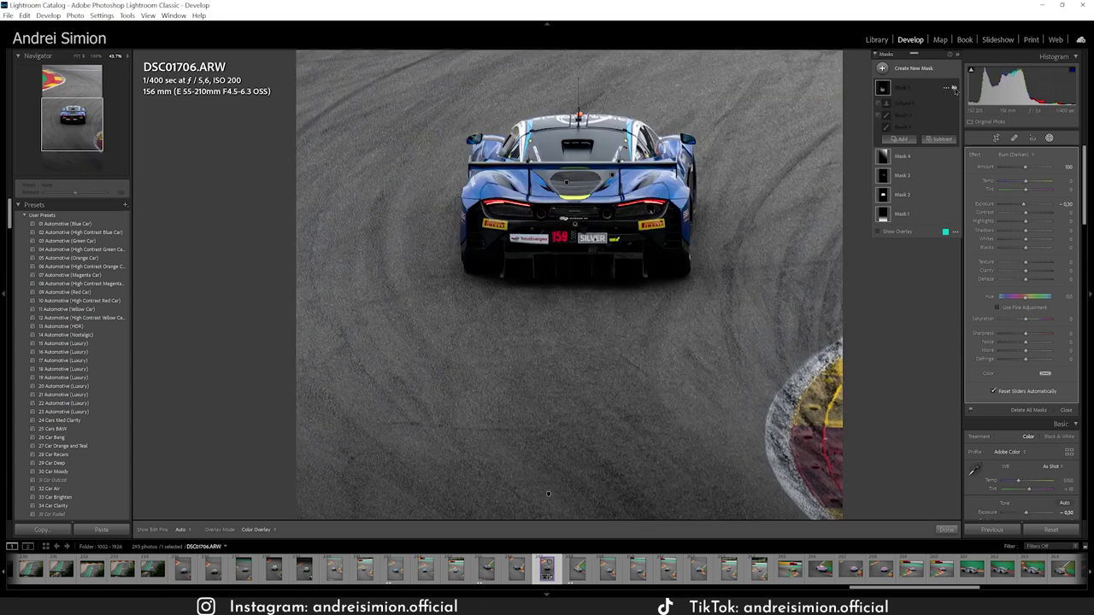
click(954, 88)
click(954, 88)
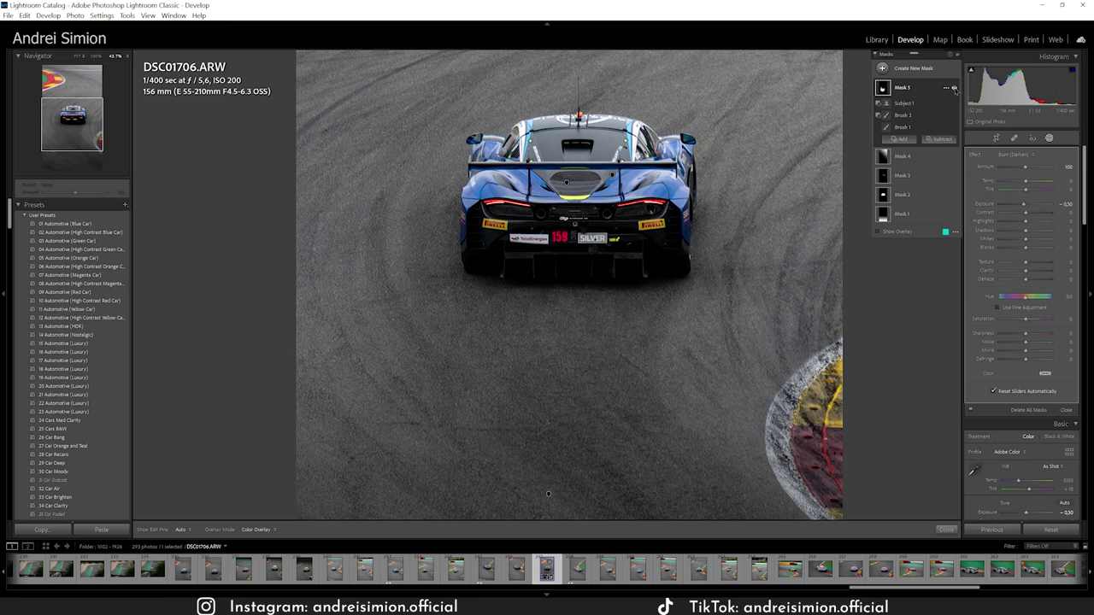
key(shift+w)
key(z)
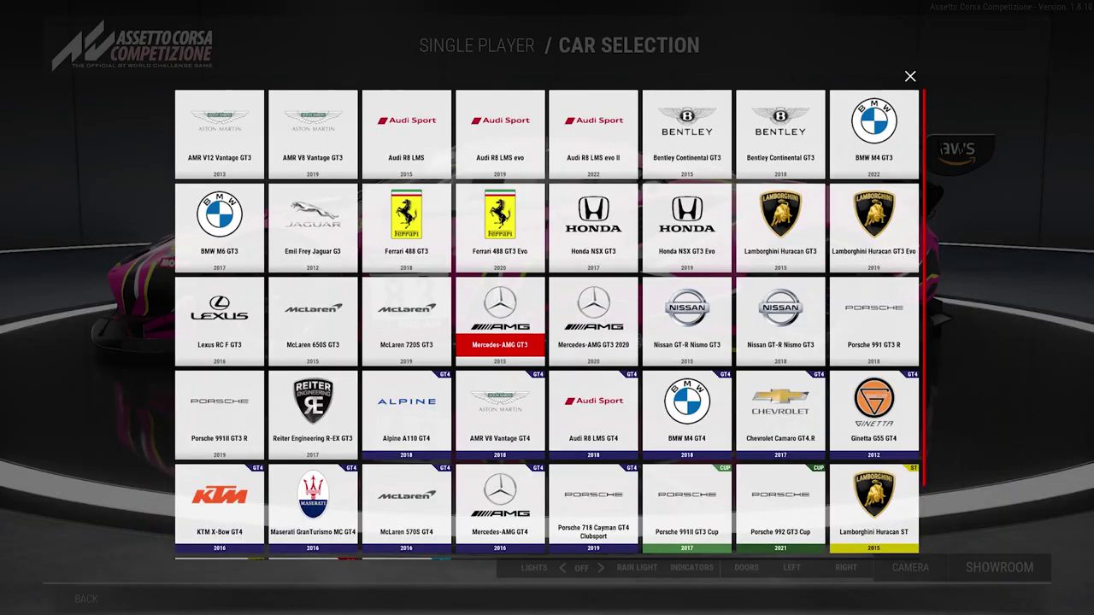
Switch to Assetto Corsa Competizione and select the McLaren 720S GT3 with the blue number 159 livery.
click(406, 320)
click(406, 320)
click(273, 391)
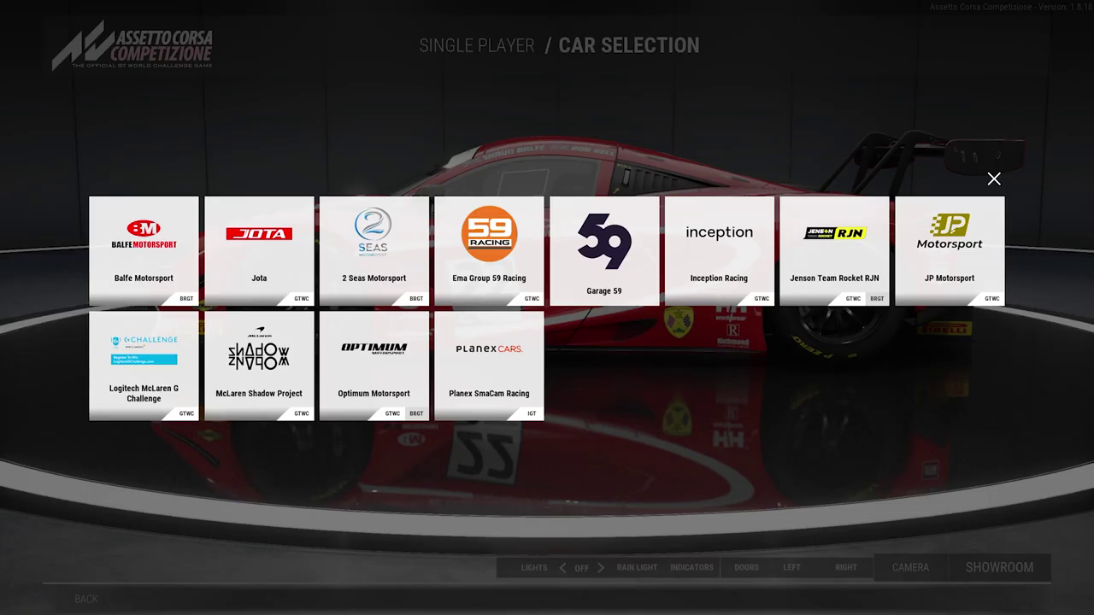
click(491, 367)
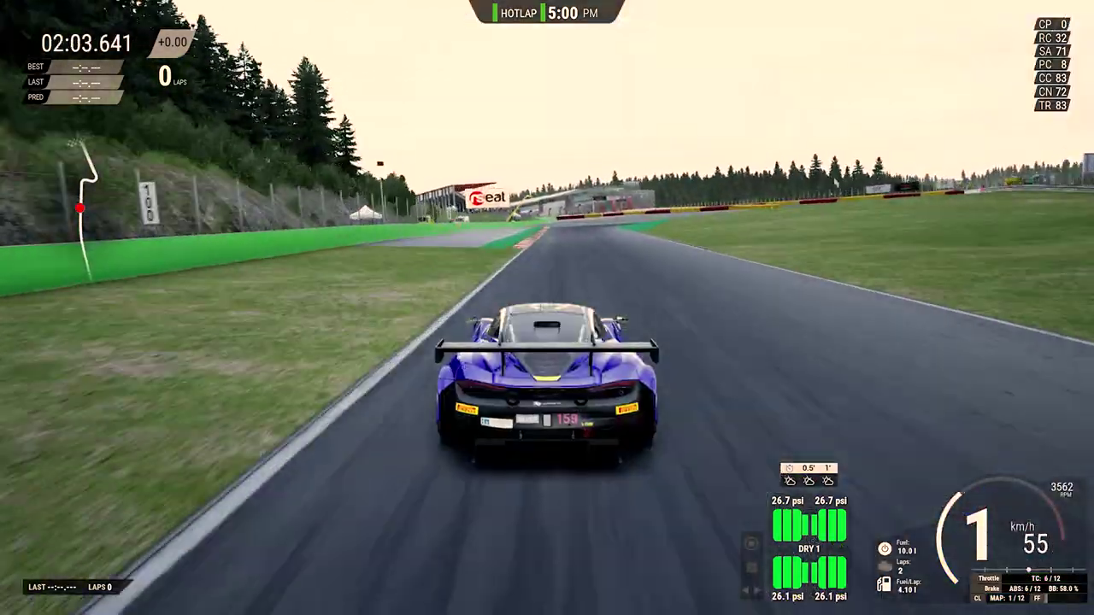
Open the replay of the current hotlap and switch it to the free camera.
key(Escape)
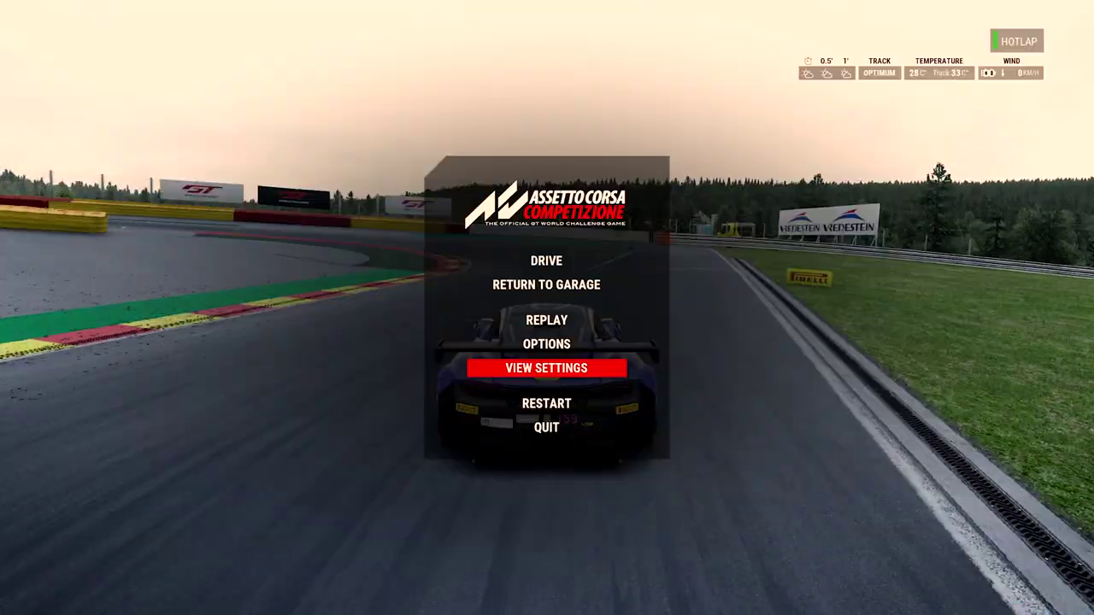
key(Return)
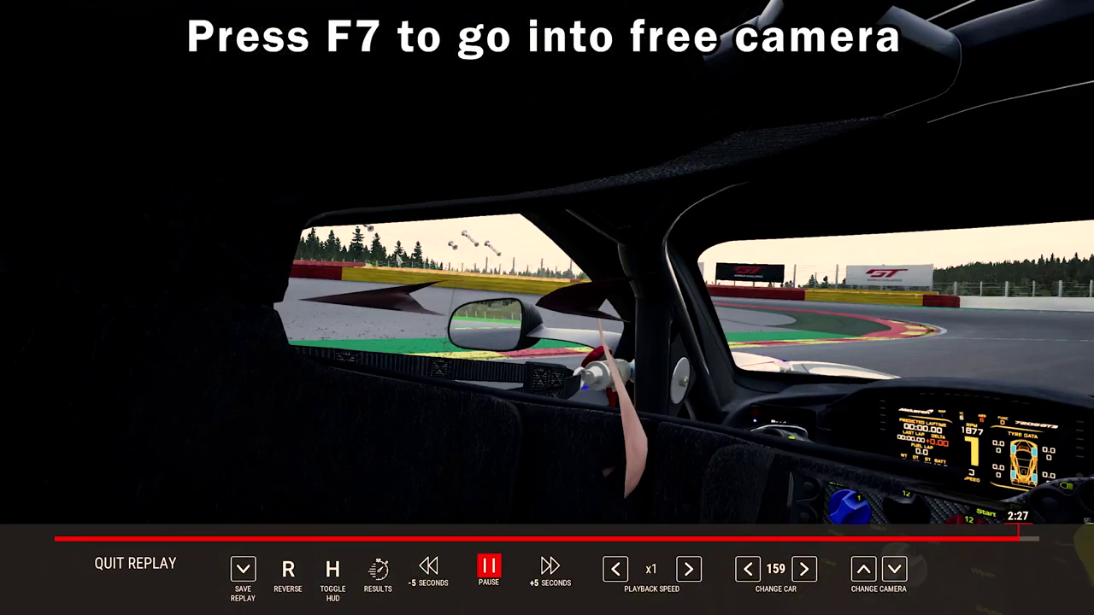
key(F7)
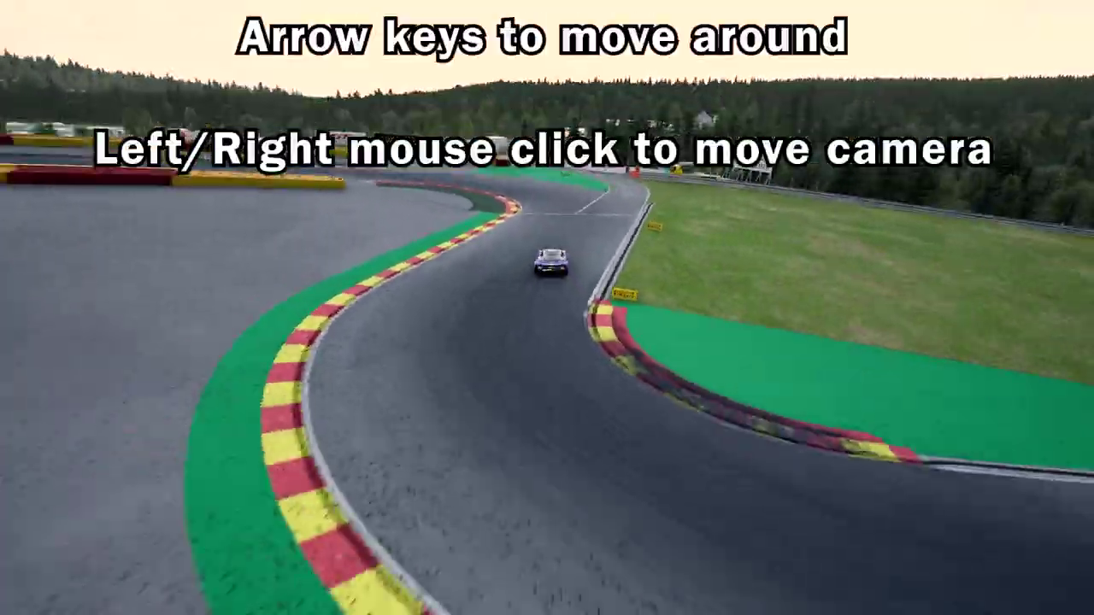
Fly the free camera around the track and the spectator path to explore possible viewpoints.
key(Right)
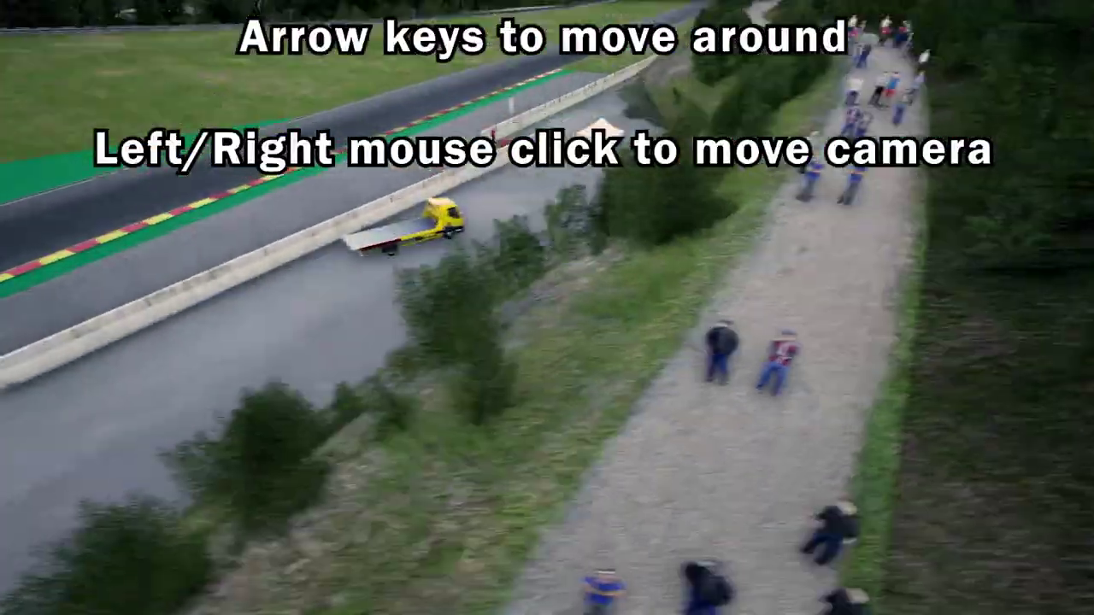
key(Left)
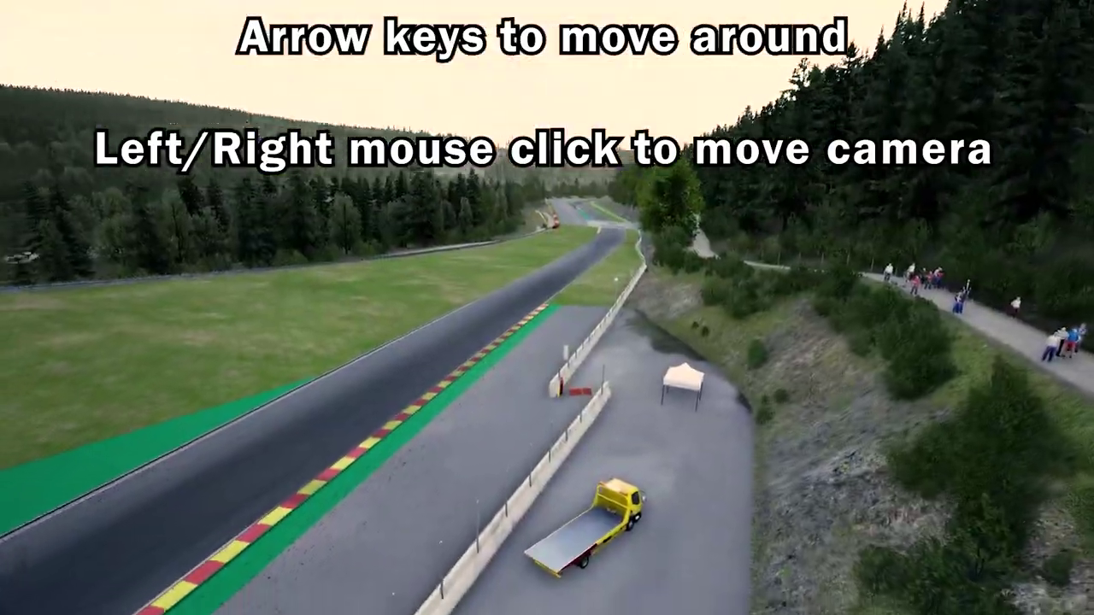
key(Right)
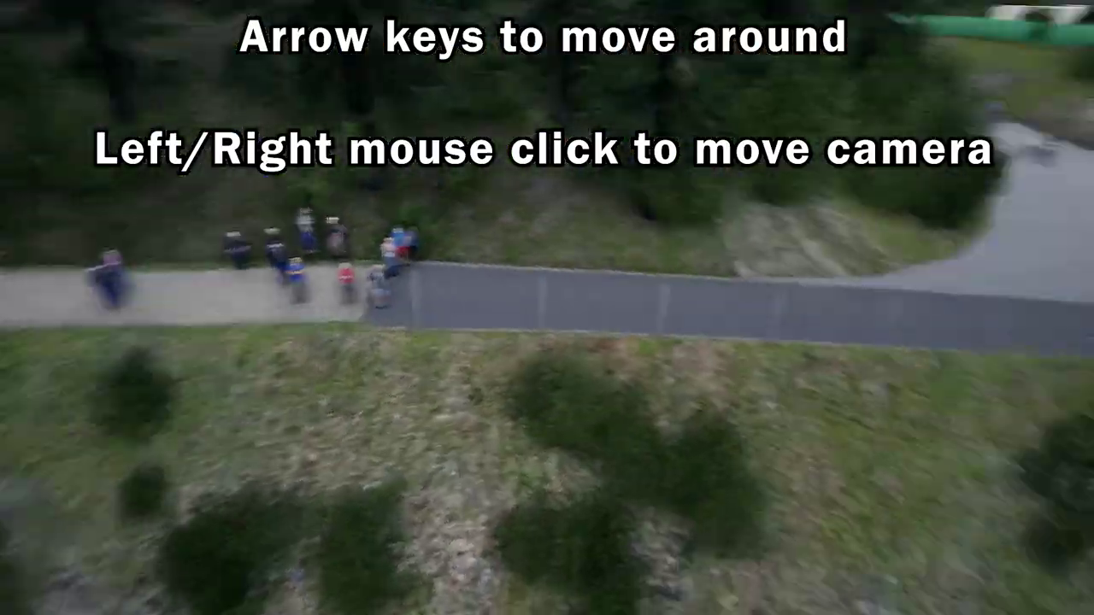
key(Left)
key(Right)
key(Up)
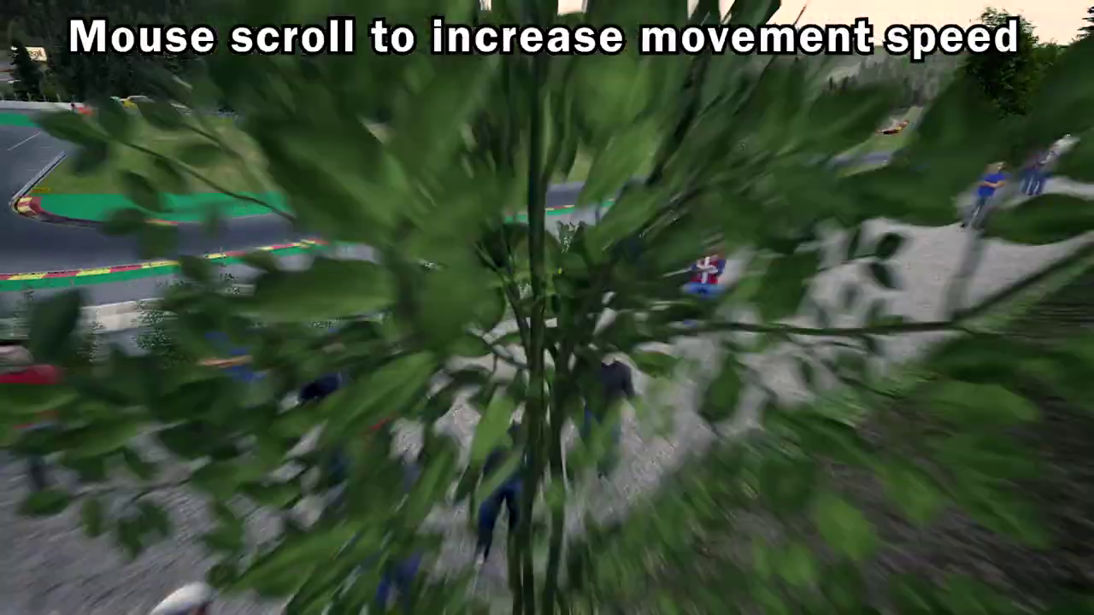
key(Down)
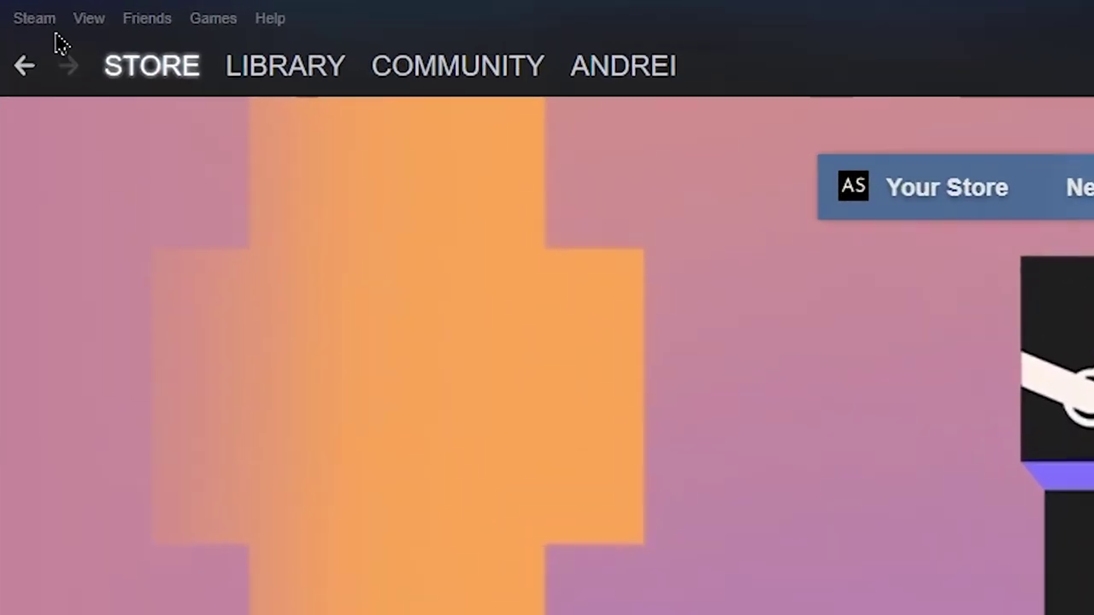
Switch to Steam and open its settings.
click(12, 7)
click(103, 243)
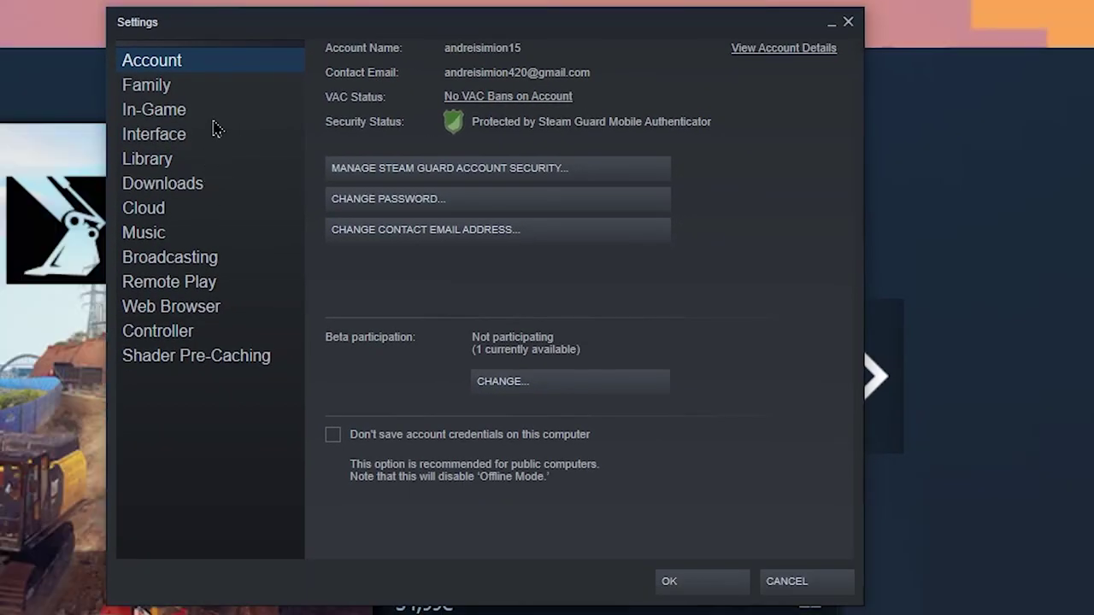
click(697, 399)
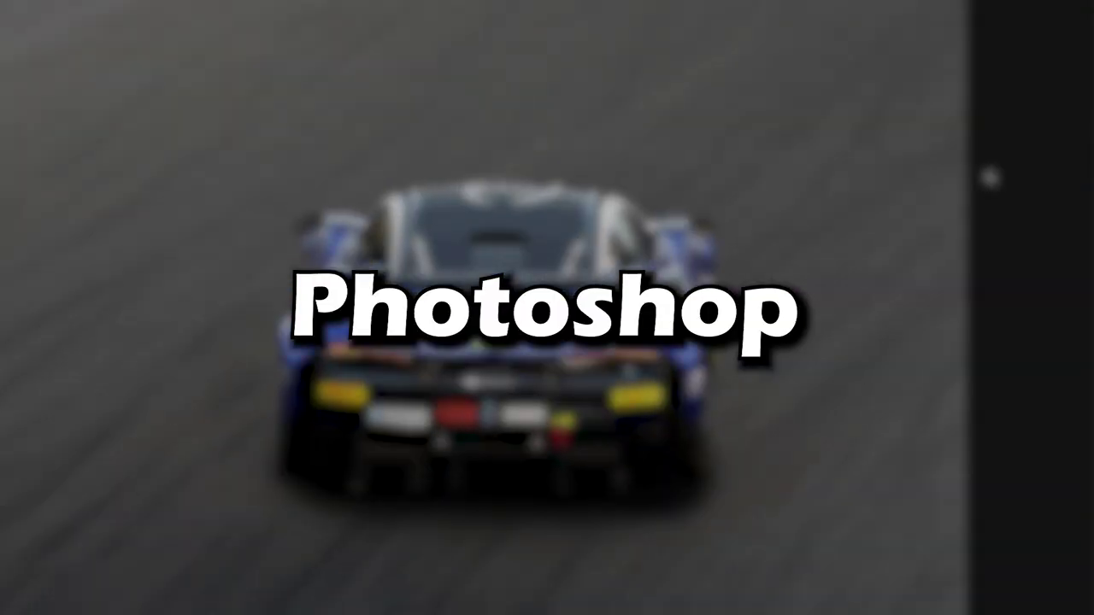
Switch to Photoshop and show Layer 1, which holds the repositioned right-hand curb.
key(space)
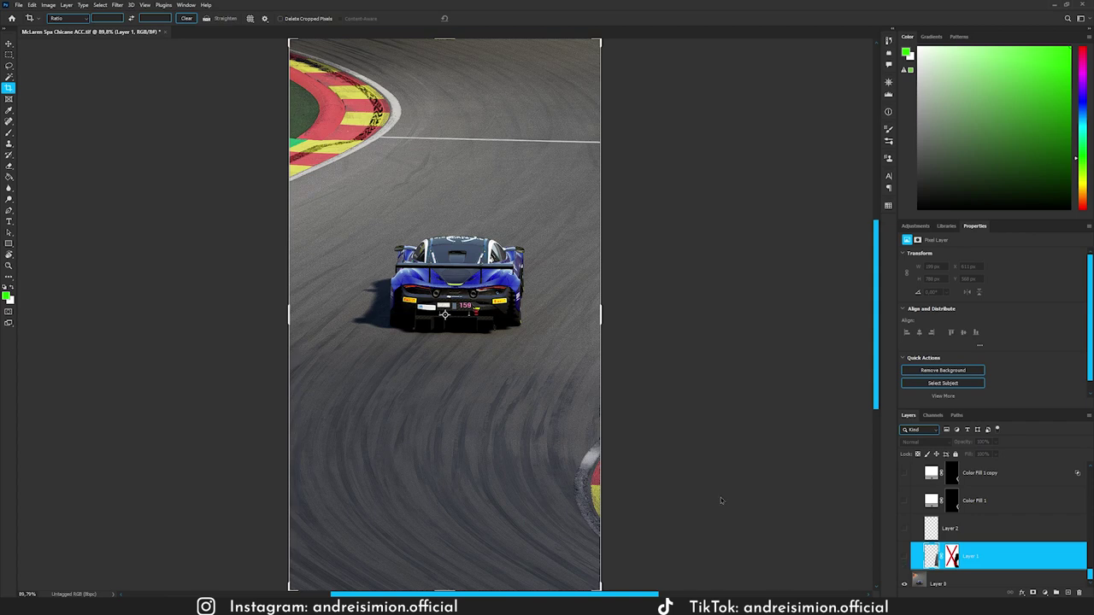
click(906, 557)
key(ctrl+t)
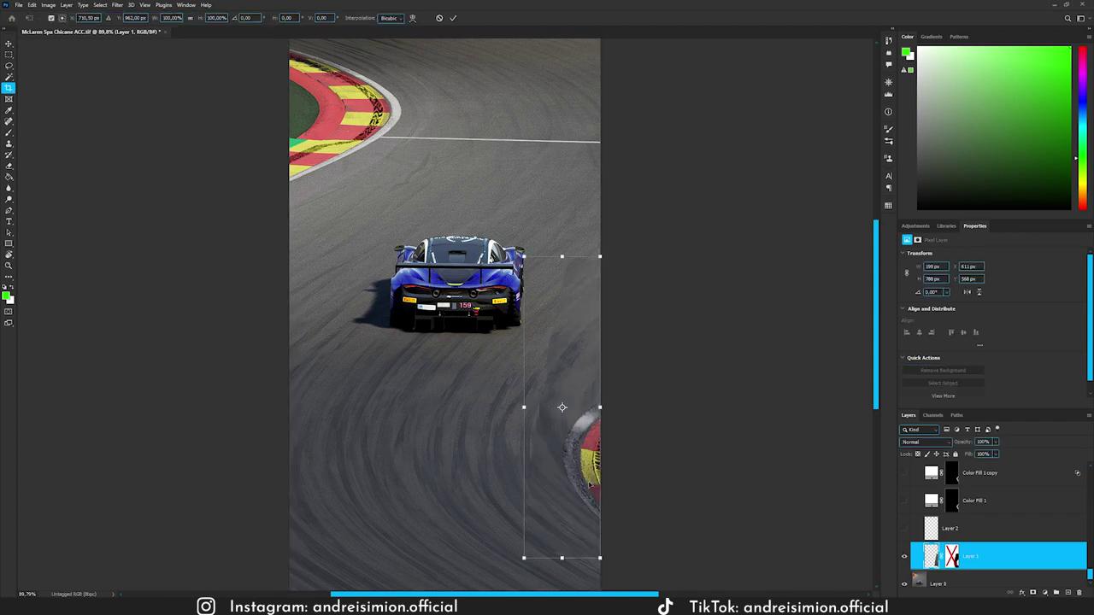
drag(598, 487, 521, 458)
key(Escape)
key(c)
Show Layer 2, Color Fill 1 and Color Fill 1 copy in the CURB RIGHT group.
click(905, 528)
click(904, 500)
click(904, 472)
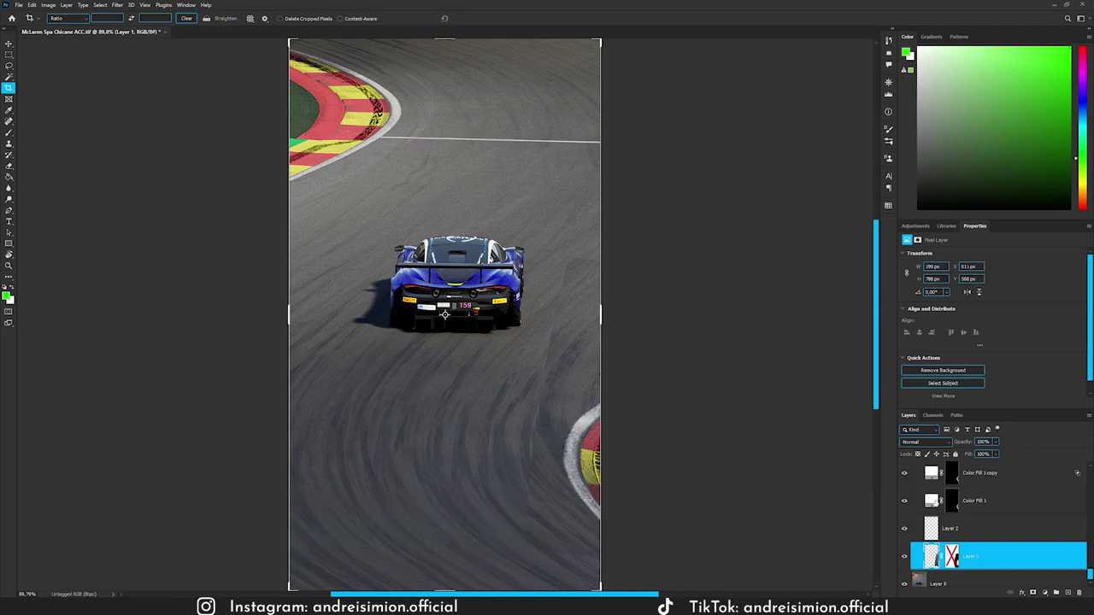
Examine the Color Fill 1 and Color Fill 1 copy layers and their masks in the CURB RIGHT group.
click(924, 502)
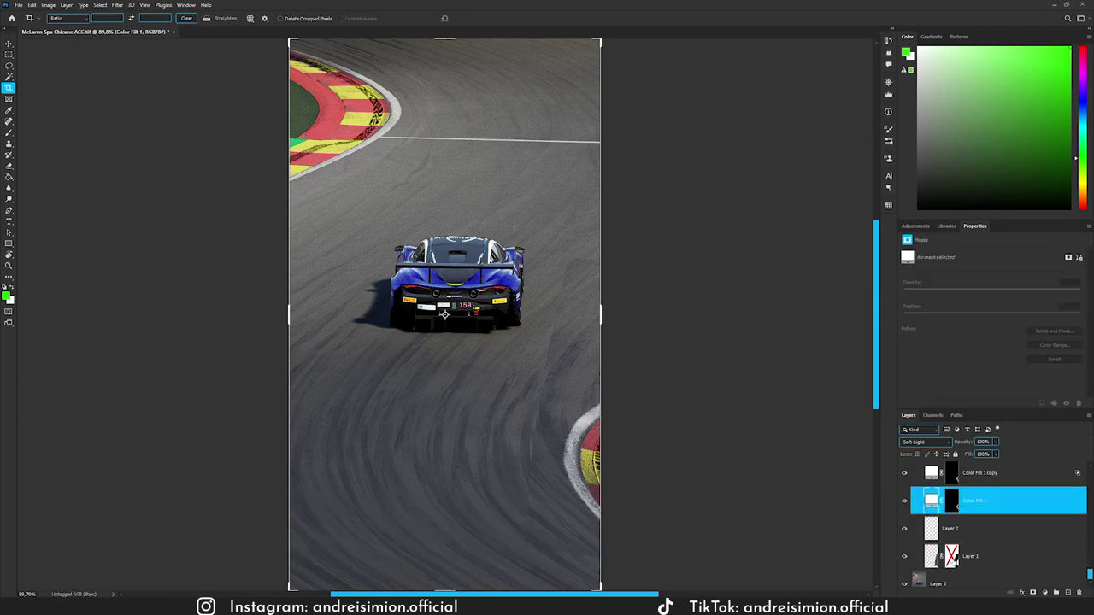
scroll(927, 534, up, 1)
click(934, 509)
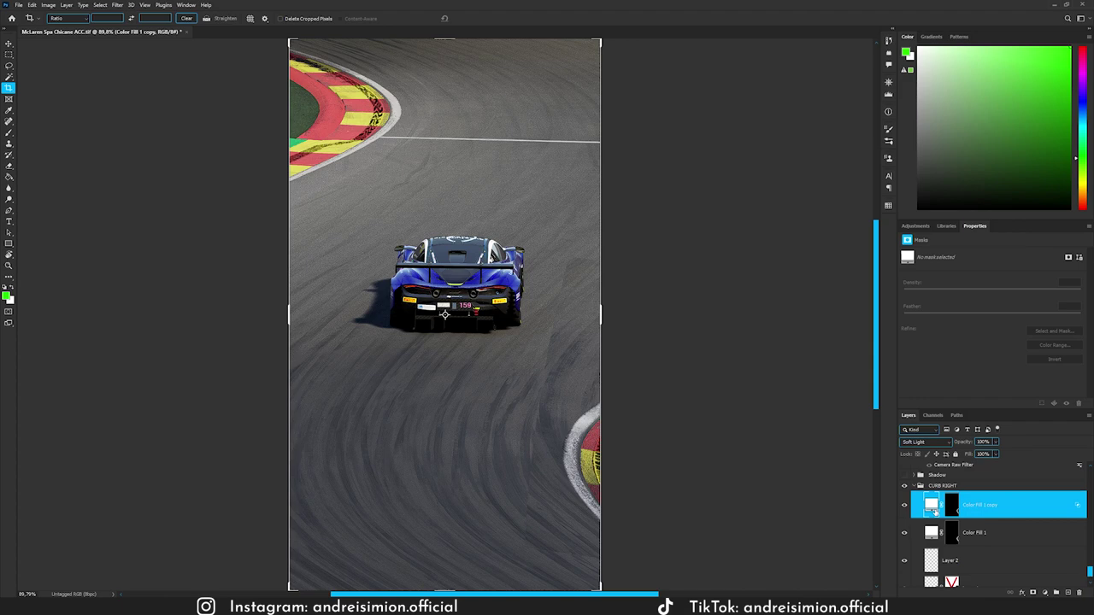
click(931, 539)
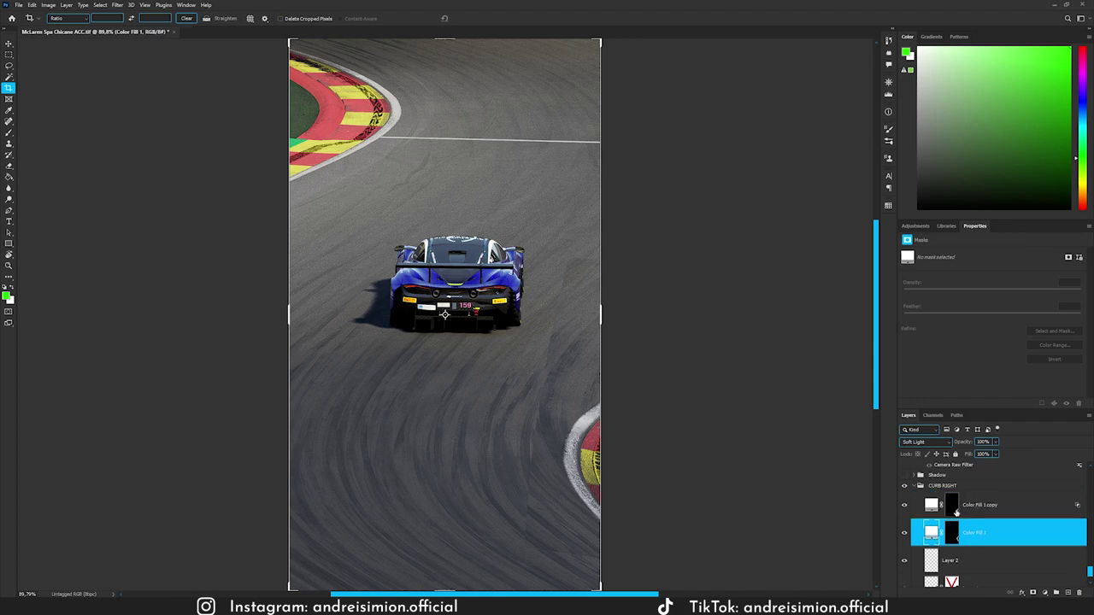
click(952, 505)
click(951, 532)
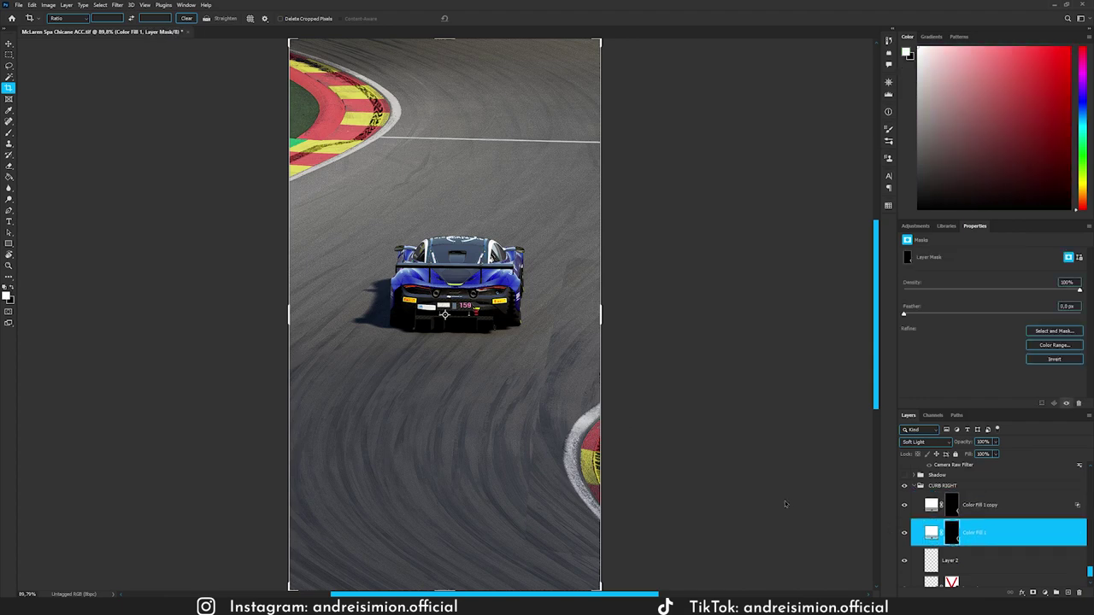
Display the Color Fill 1 layer mask on its own and return to the normal image view.
scroll(991, 530, down, 1)
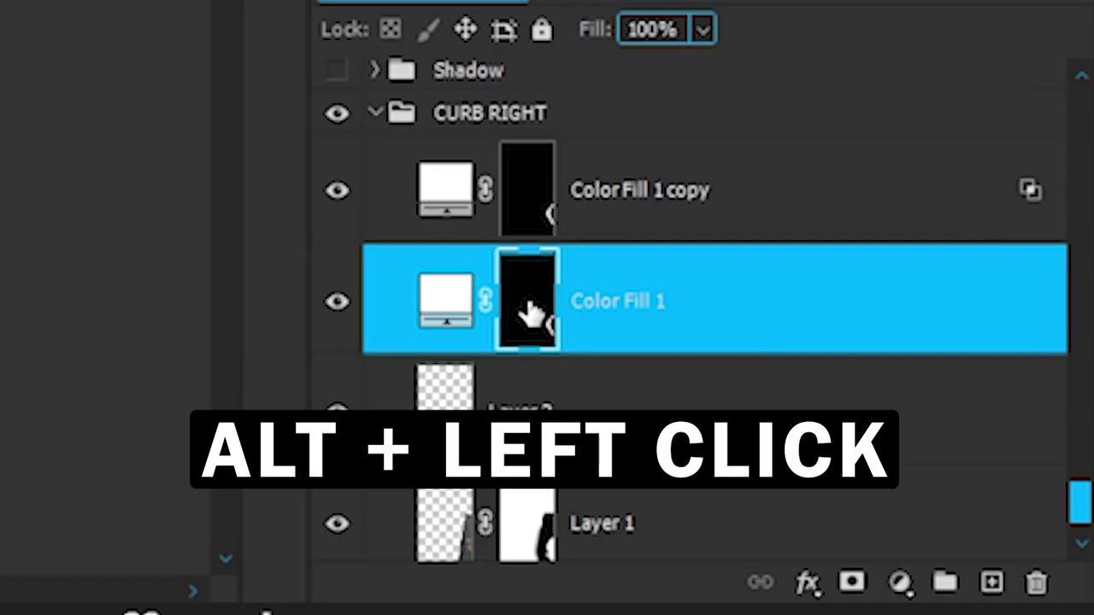
alt+click(528, 294)
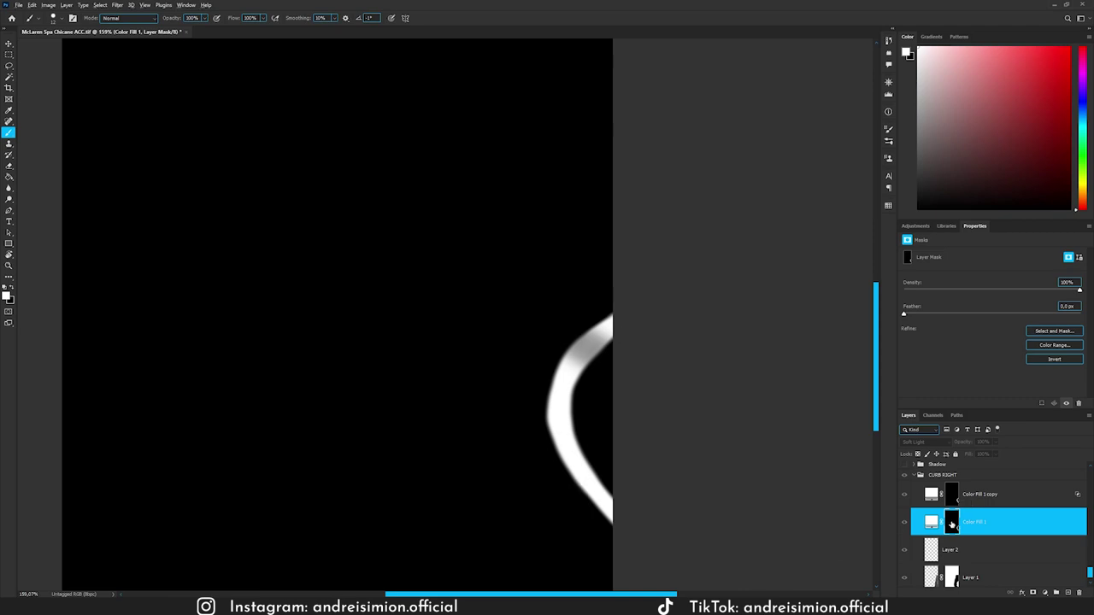
alt+click(951, 524)
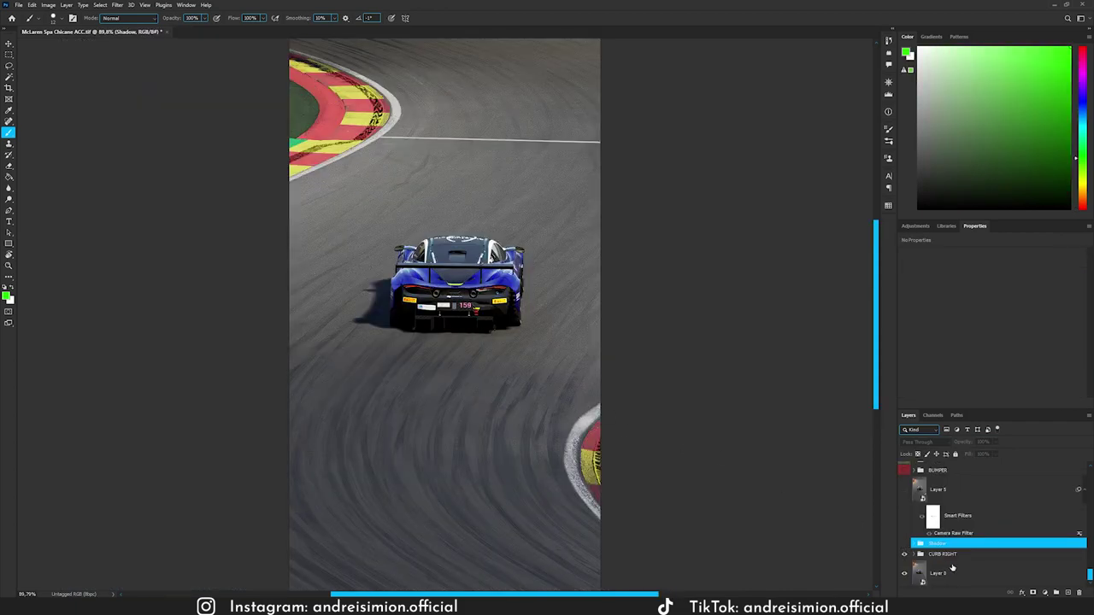
Show the Shadow group and compare the car's shadow area with Layer 4 on and off.
click(903, 543)
click(904, 544)
click(904, 535)
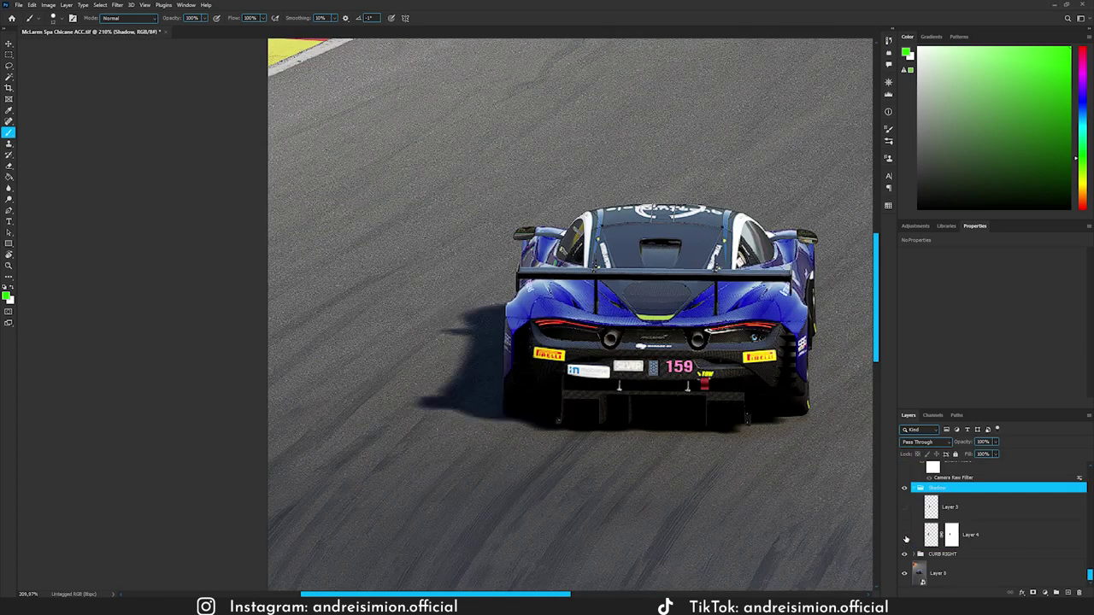
click(905, 535)
click(905, 535)
click(904, 535)
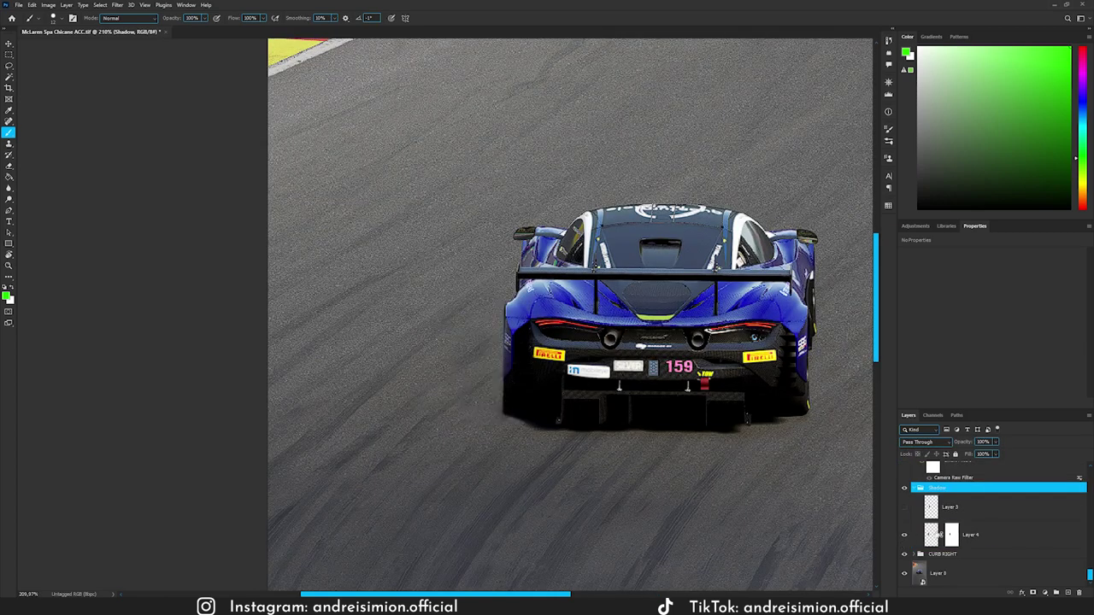
Add a new layer above Layer 4 and use the Clone Stamp to cover the car's shadow with sampled asphalt.
click(991, 537)
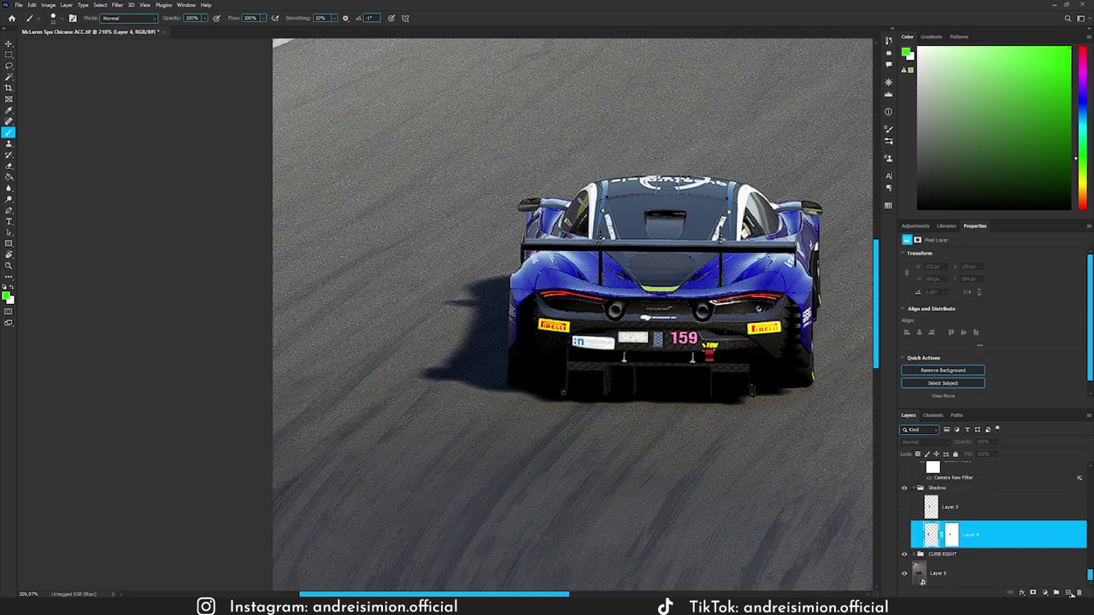
key(ctrl+shift+alt+n)
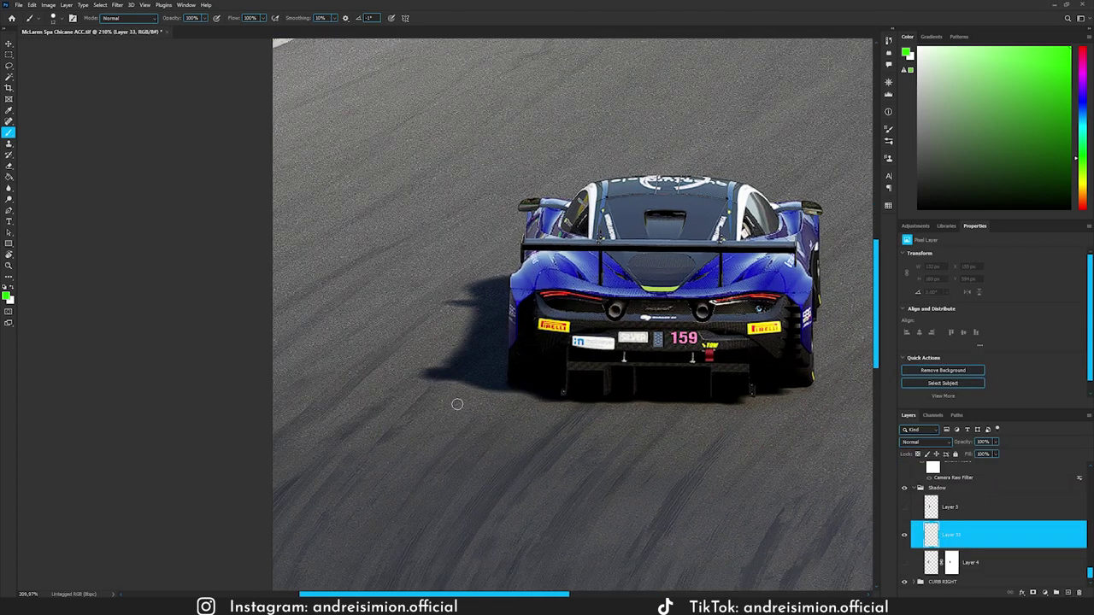
key(s)
key(bracketleft)
key(bracketleft)
key(bracketleft)
key(bracketleft)
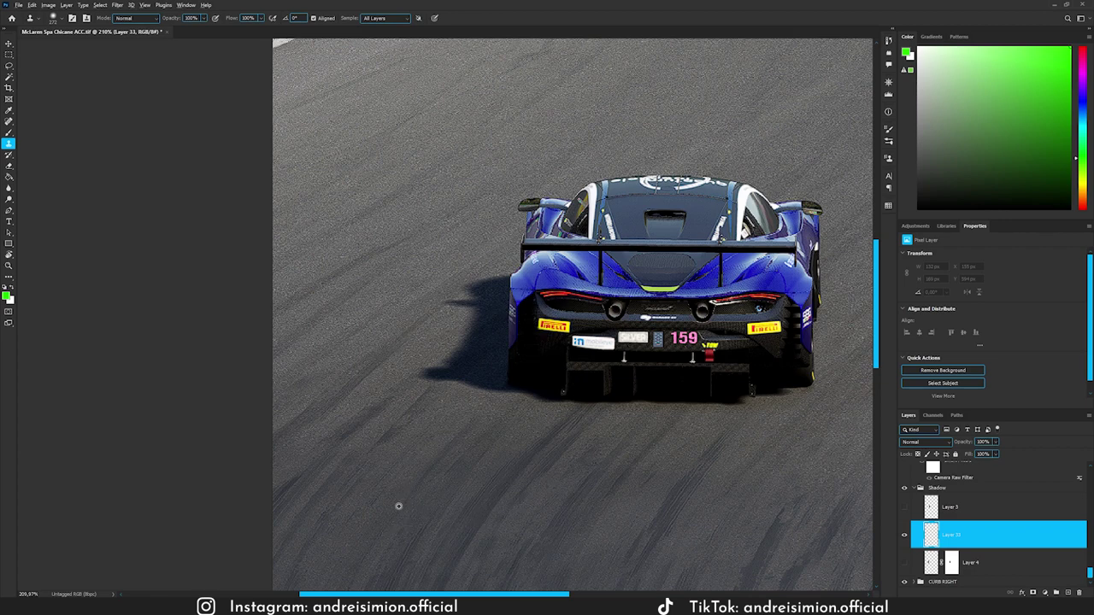
alt+click(398, 508)
key(bracketright)
key(bracketright)
key(bracketright)
key(bracketright)
mouse_move(407, 395)
mouse_down()
mouse_move(430, 390)
mouse_move(434, 290)
mouse_move(452, 341)
mouse_up()
Mask the cloned layer and paint black with the Brush where the asphalt patch covers the car.
key(b)
key(d)
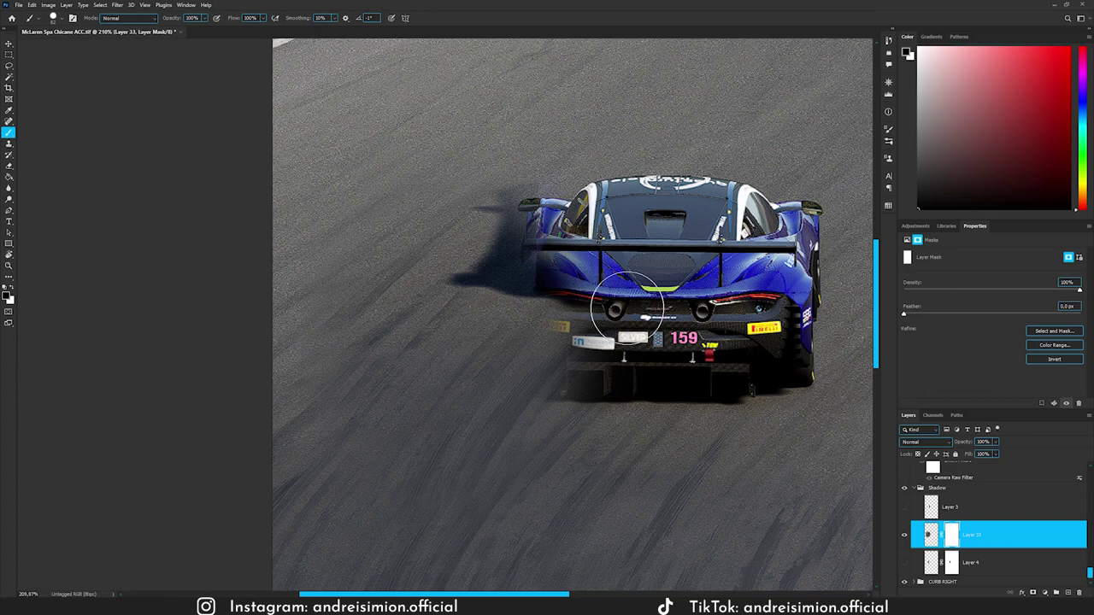
mouse_move(557, 249)
mouse_down()
mouse_move(547, 340)
mouse_move(571, 363)
mouse_move(712, 364)
mouse_move(541, 364)
mouse_move(564, 299)
mouse_move(560, 242)
mouse_up()
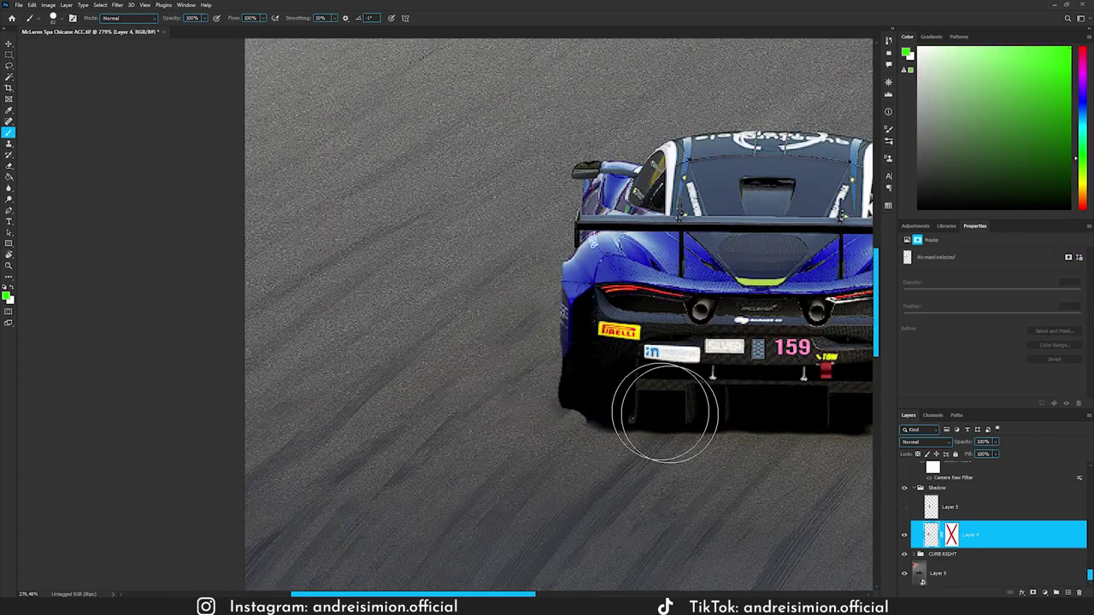
Re-enable the layer mask on Layer 4 in the Shadow group.
shift+click(952, 536)
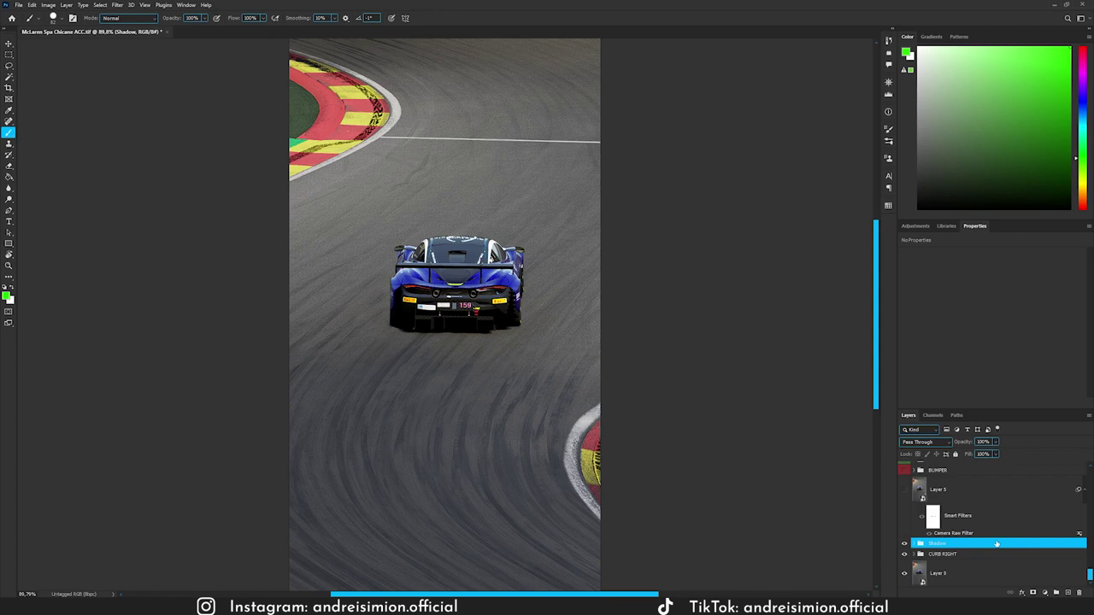
Stamp all visible layers into a merged layer above the Shadow group and convert it to a smart object.
key(ctrl+shift+alt+e)
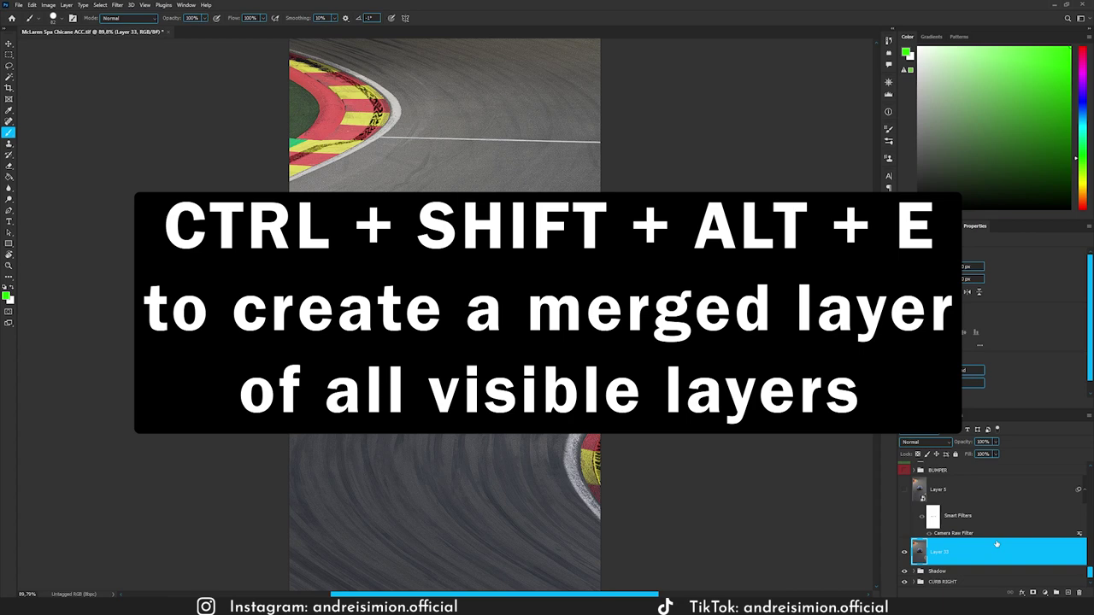
right_click(986, 551)
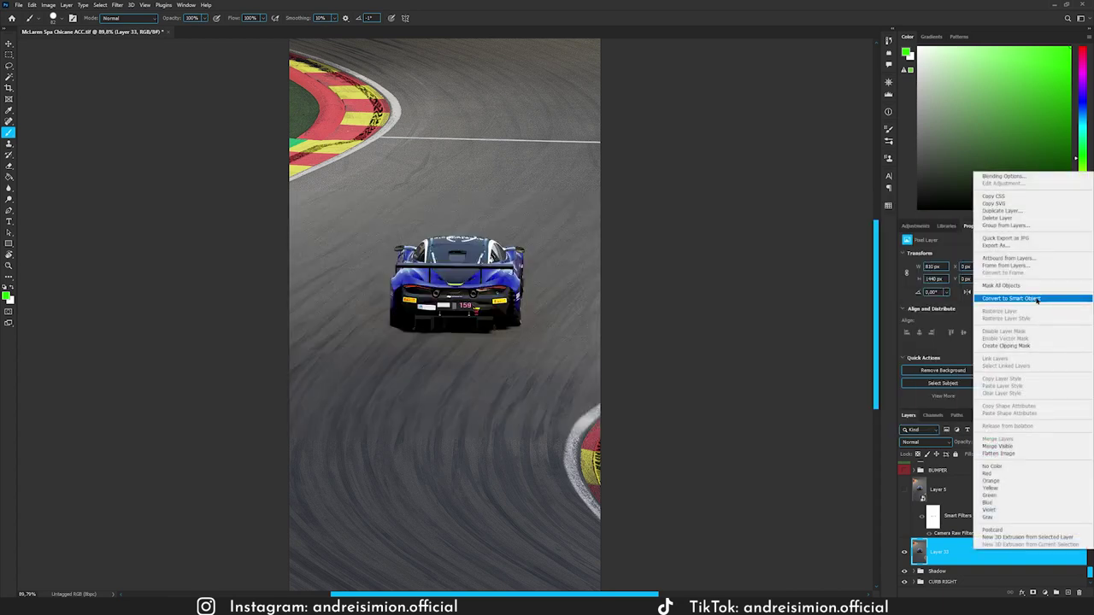
click(1036, 298)
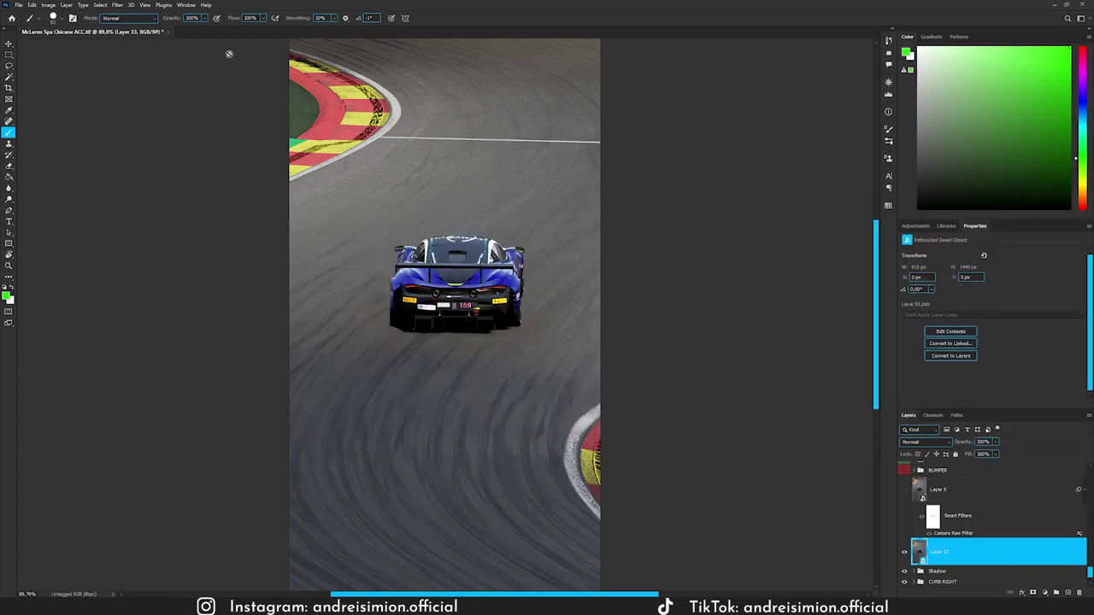
Open the Camera Raw Filter and compare the image with its Basic adjustments on and off.
click(117, 6)
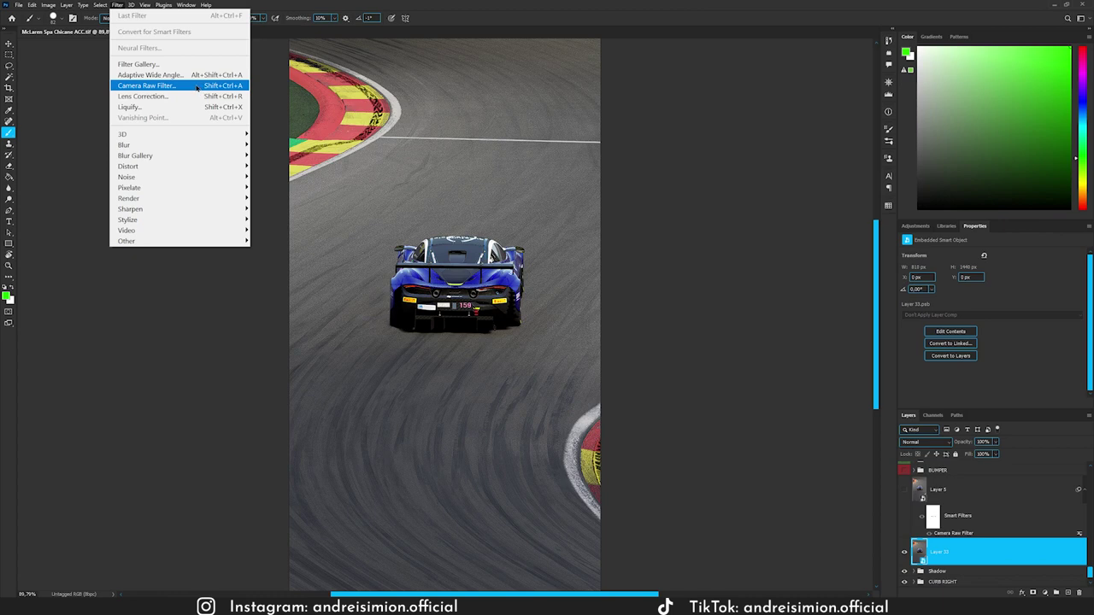
click(196, 87)
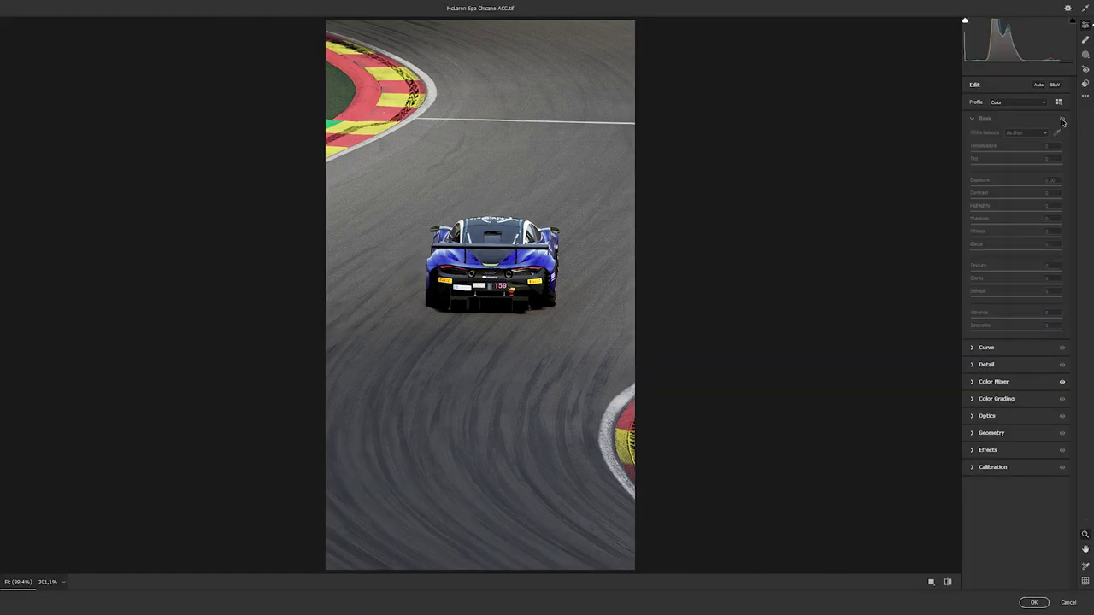
click(1062, 121)
click(1062, 121)
click(1062, 121)
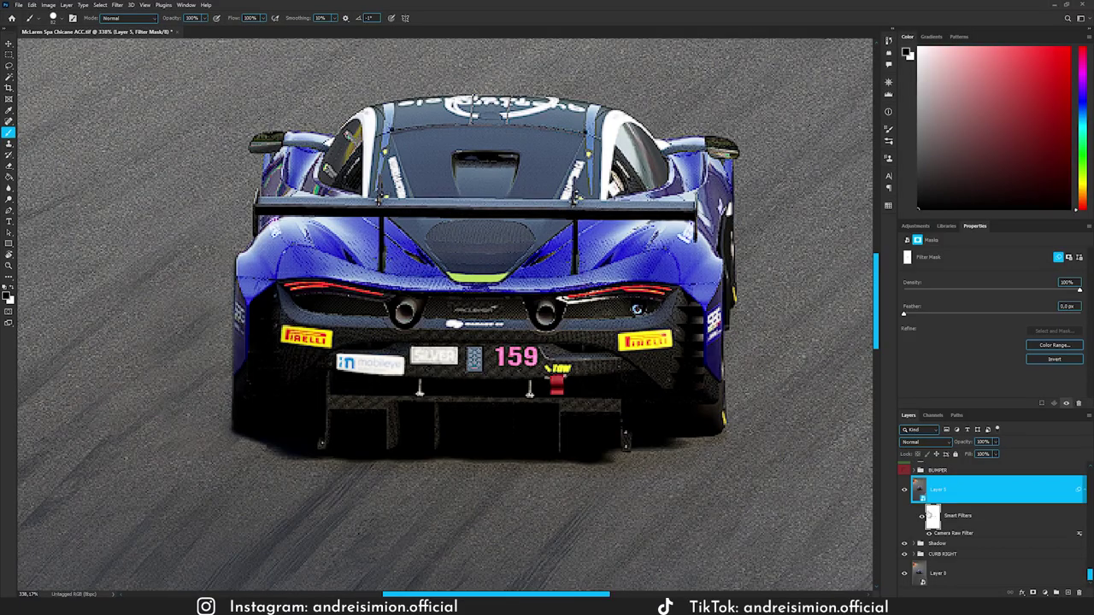
Examine Layer 5's filter mask on its own, then compare the bumper decals with the mask disabled and enabled.
alt+click(933, 517)
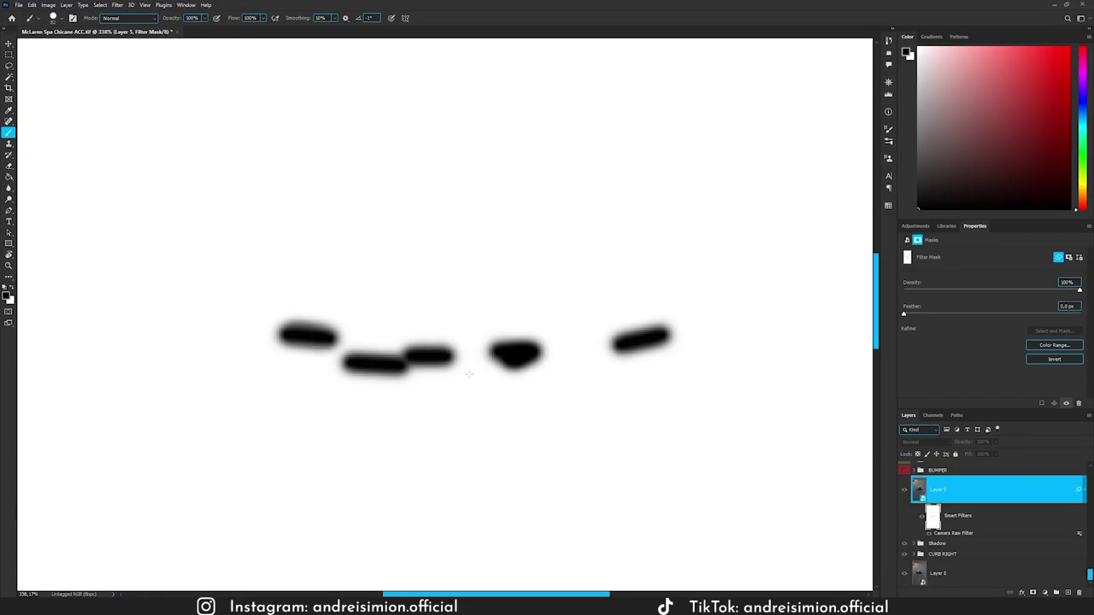
alt+click(938, 518)
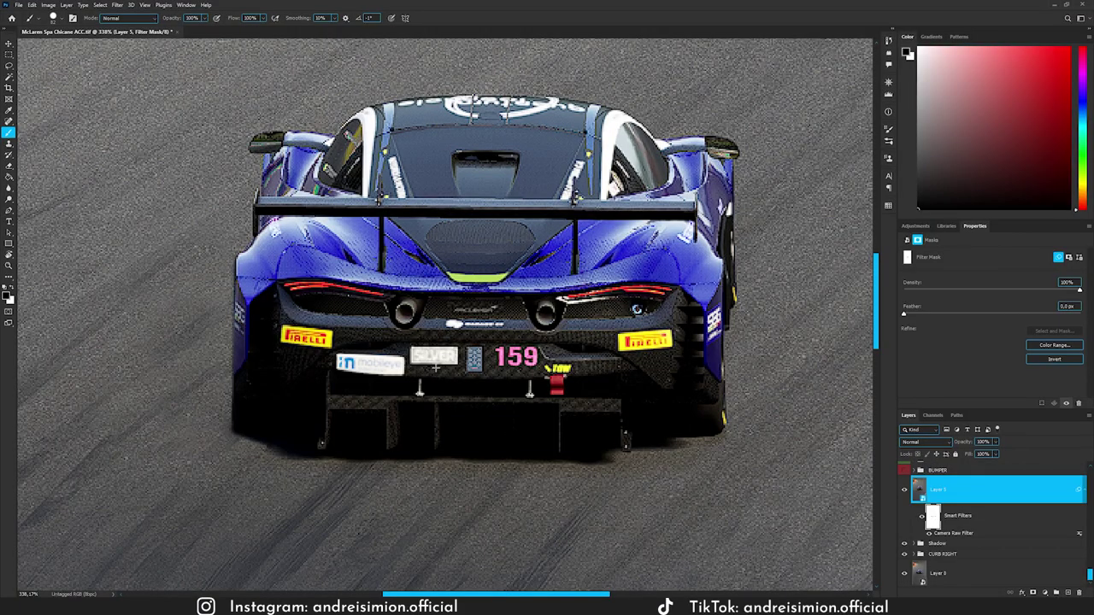
shift+click(932, 518)
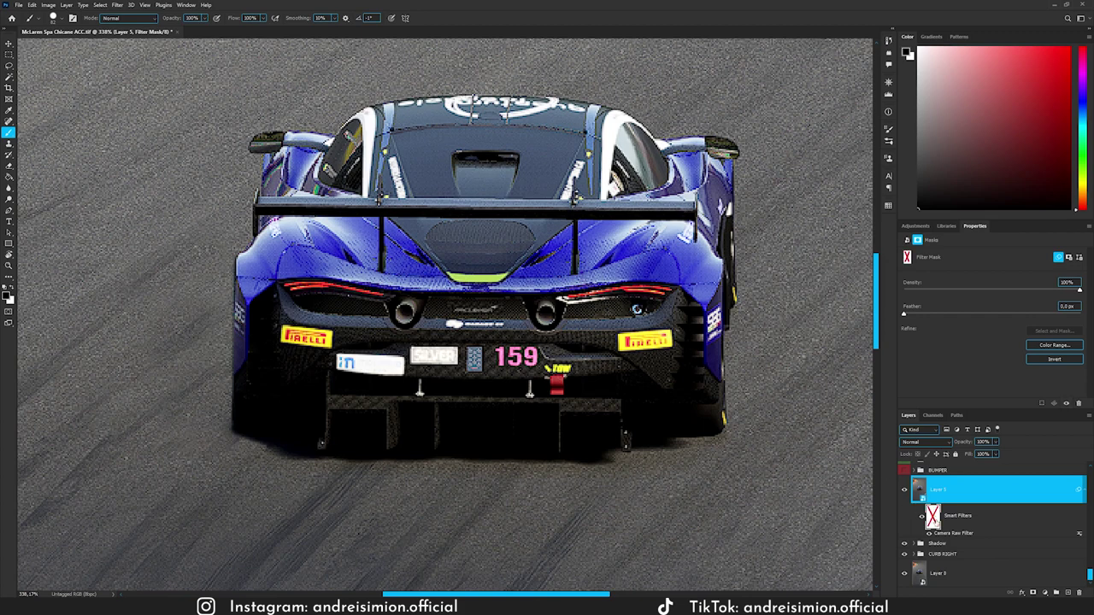
shift+click(930, 518)
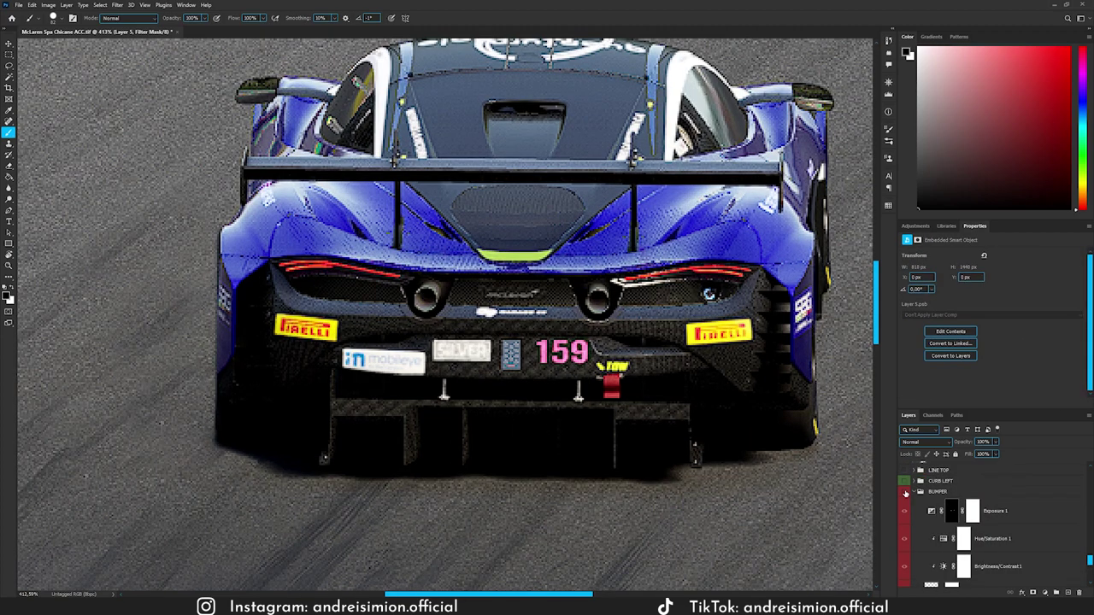
Toggle the BUMPER group to compare the rear bumper with and without its edits, and inspect the group's layers.
click(905, 494)
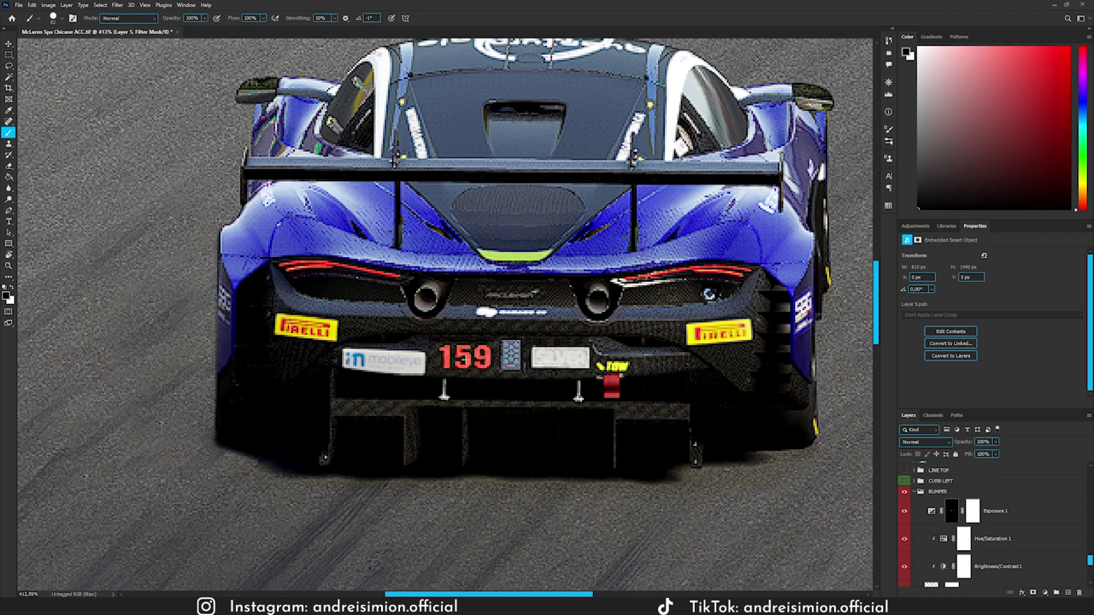
click(904, 492)
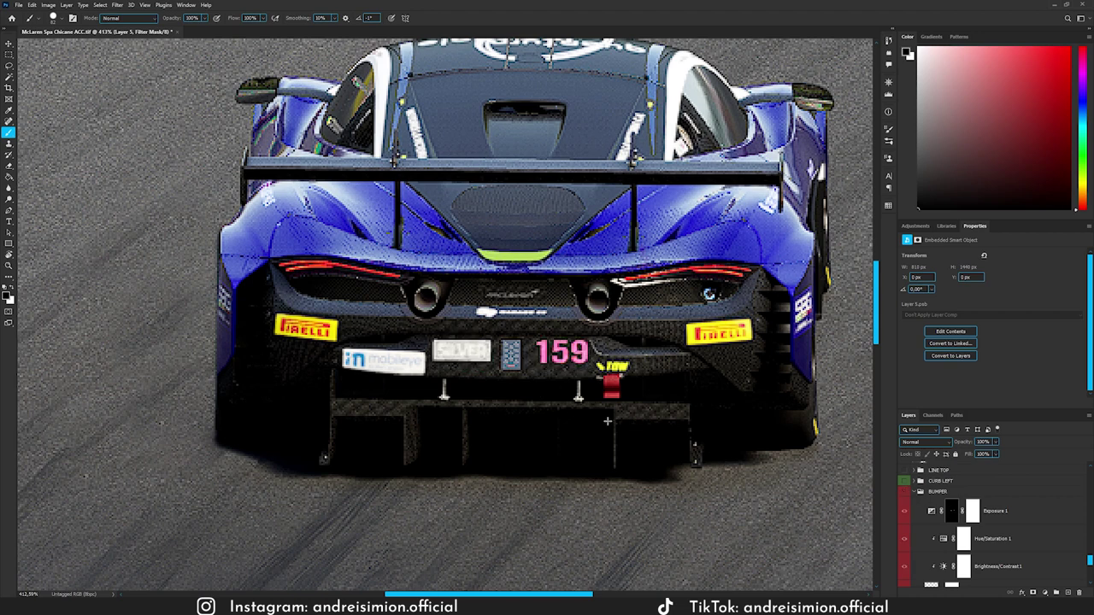
click(921, 494)
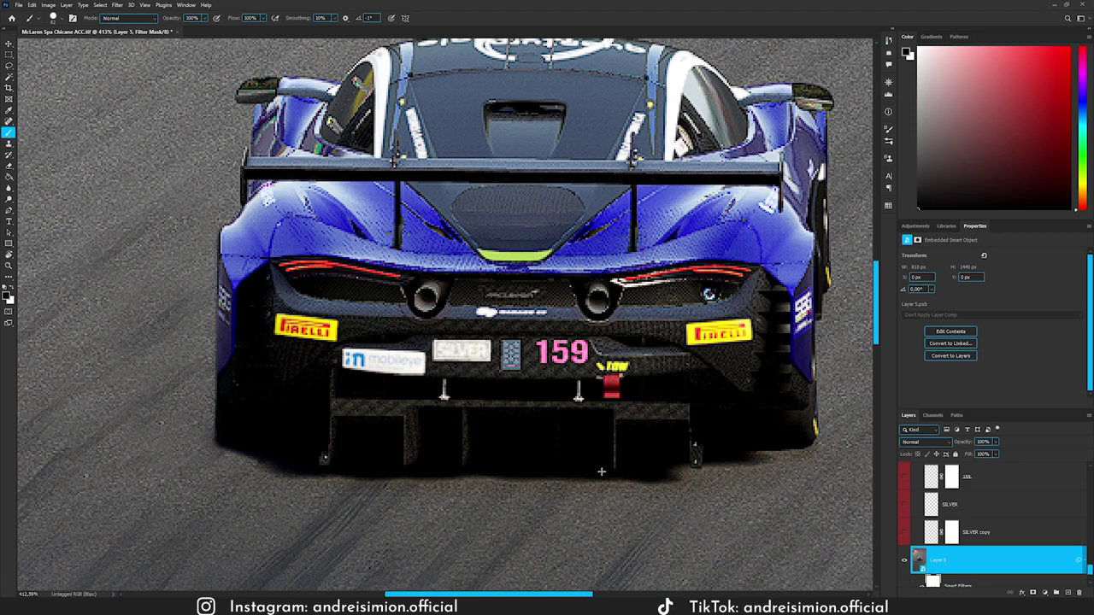
Make a rectangular marquee selection around the bumper's number 159 and select Layer 5.
key(m)
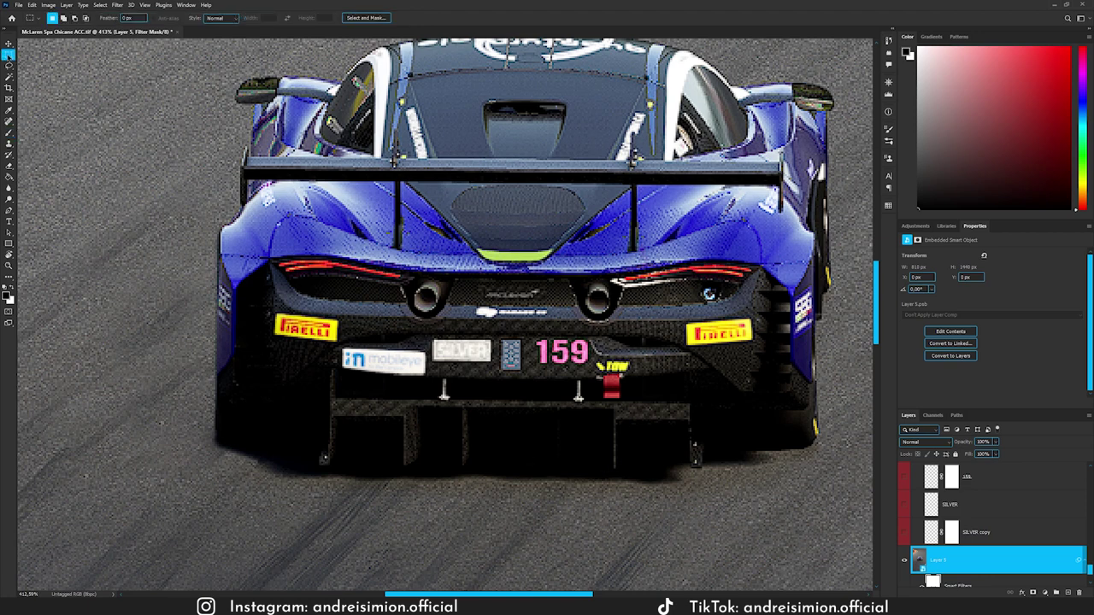
right_click(9, 54)
click(106, 82)
drag(522, 326, 594, 373)
click(919, 560)
scroll(982, 503, down, 1)
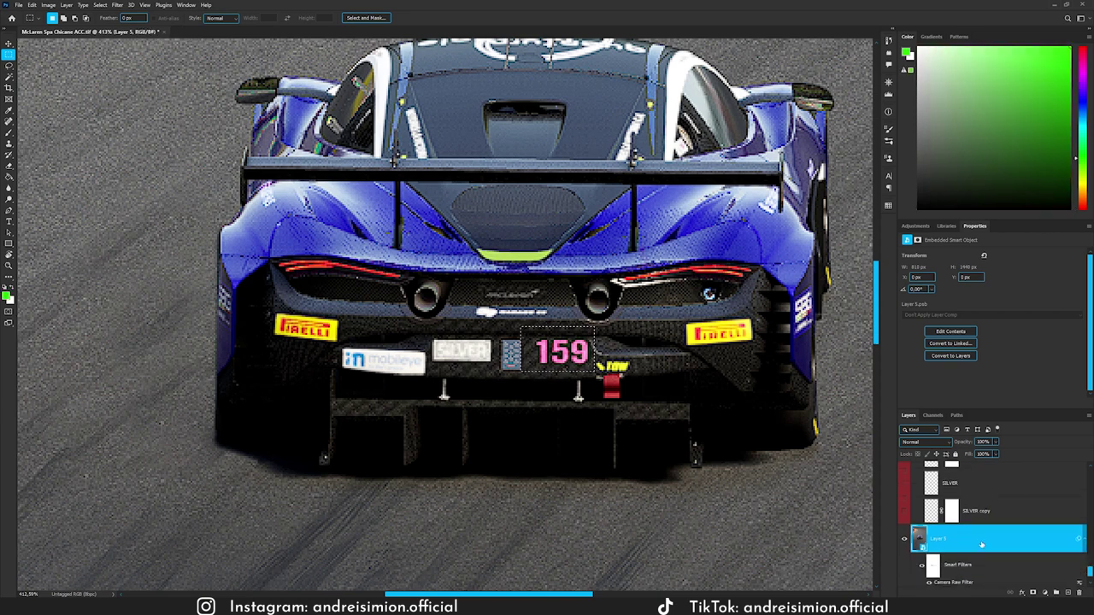
Copy the selected number 159 to its own layer and try moving it over the SILVER decal.
key(ctrl+j)
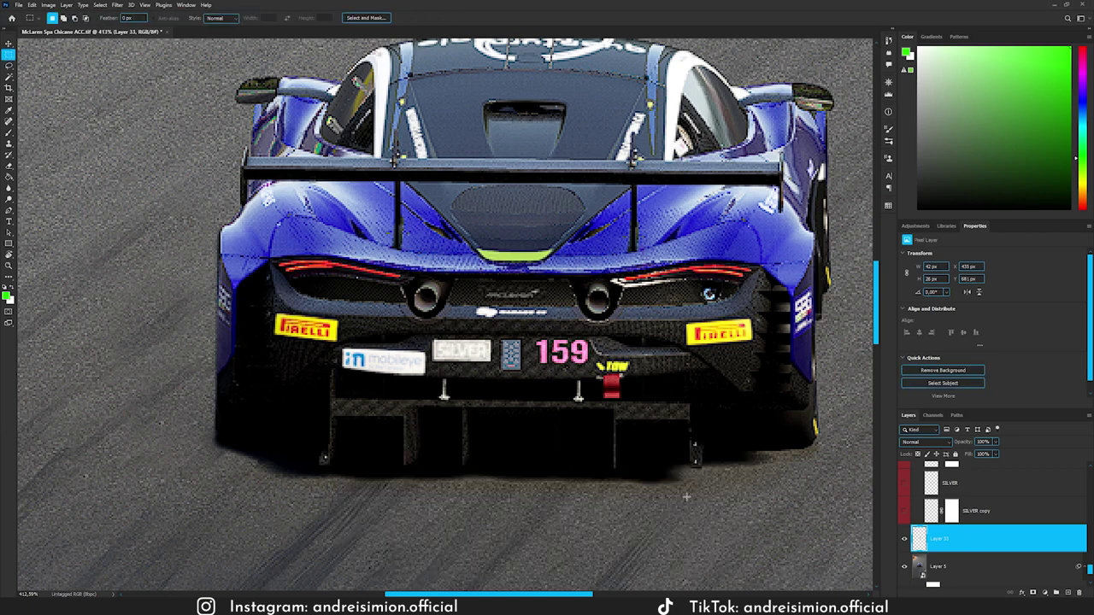
key(ctrl+t)
drag(585, 366, 466, 342)
key(Return)
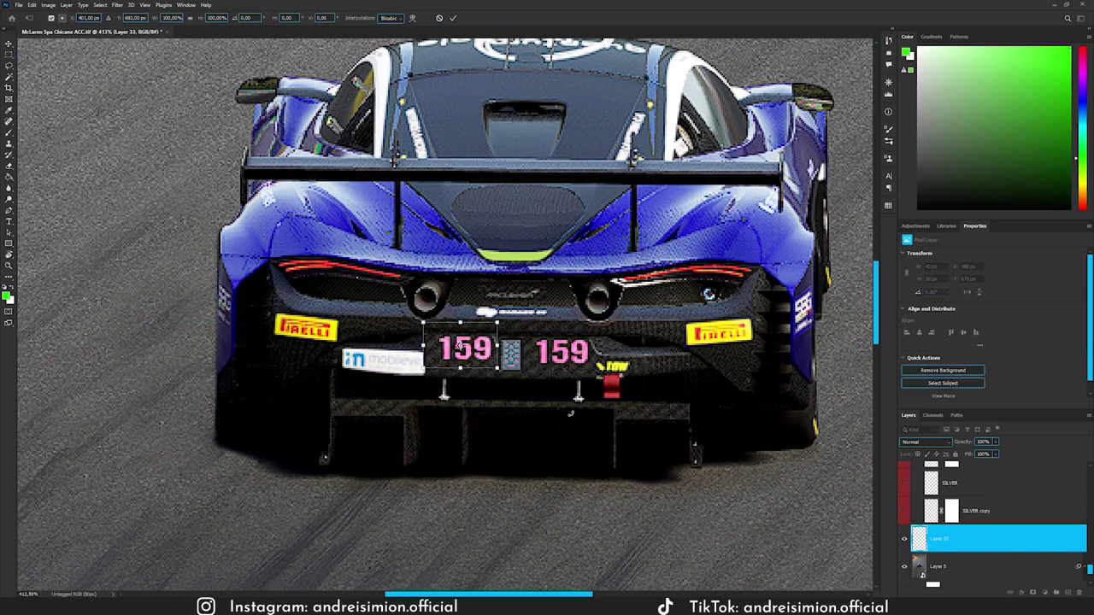
key(ctrl+z)
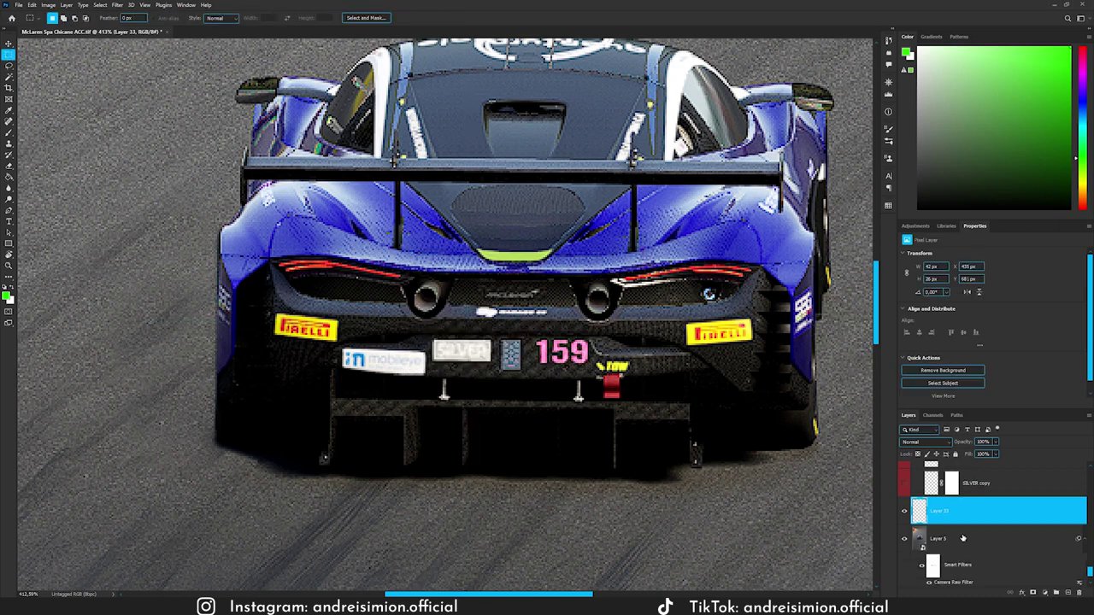
Select the SILVER decal on Layer 5 with a rectangular marquee and copy it to its own layer.
click(966, 539)
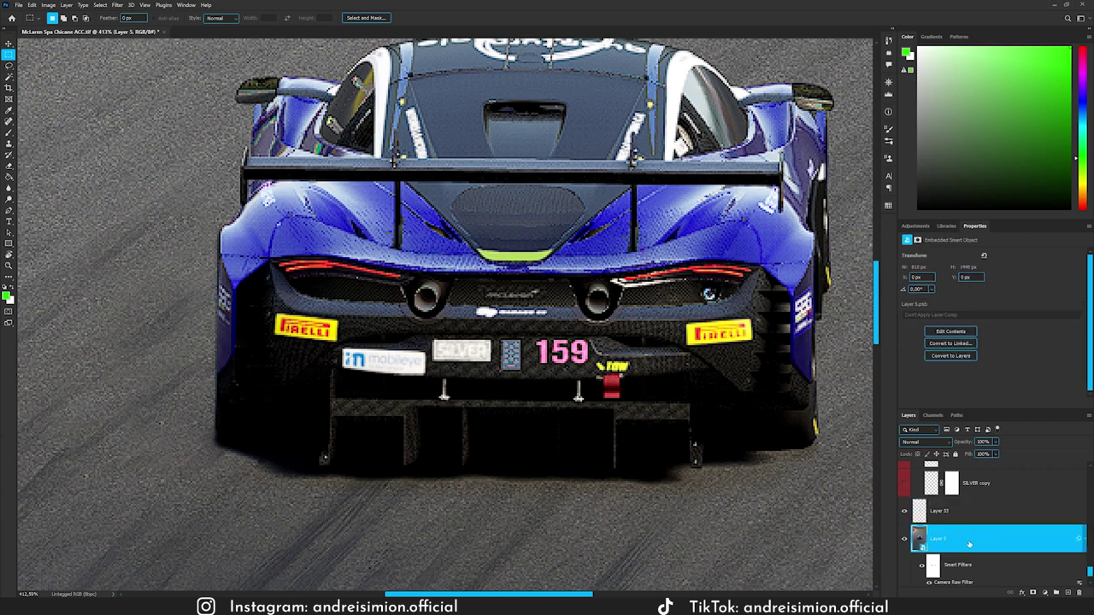
drag(419, 328, 499, 372)
key(ctrl+j)
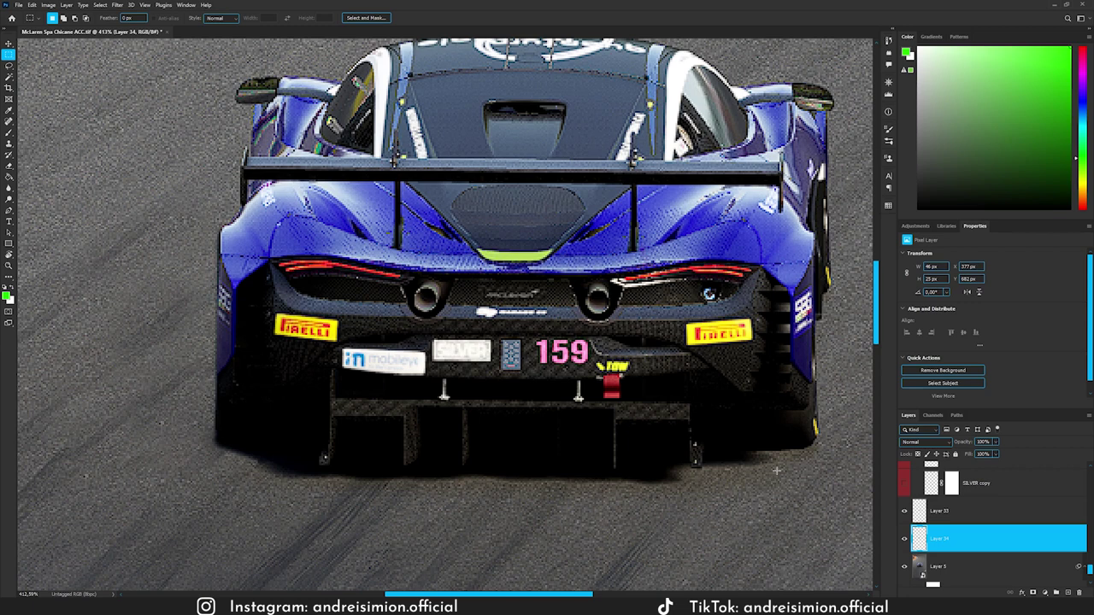
Swap the two copied decals, moving SILVER to the number's place and 159 to SILVER's place.
key(ctrl+t)
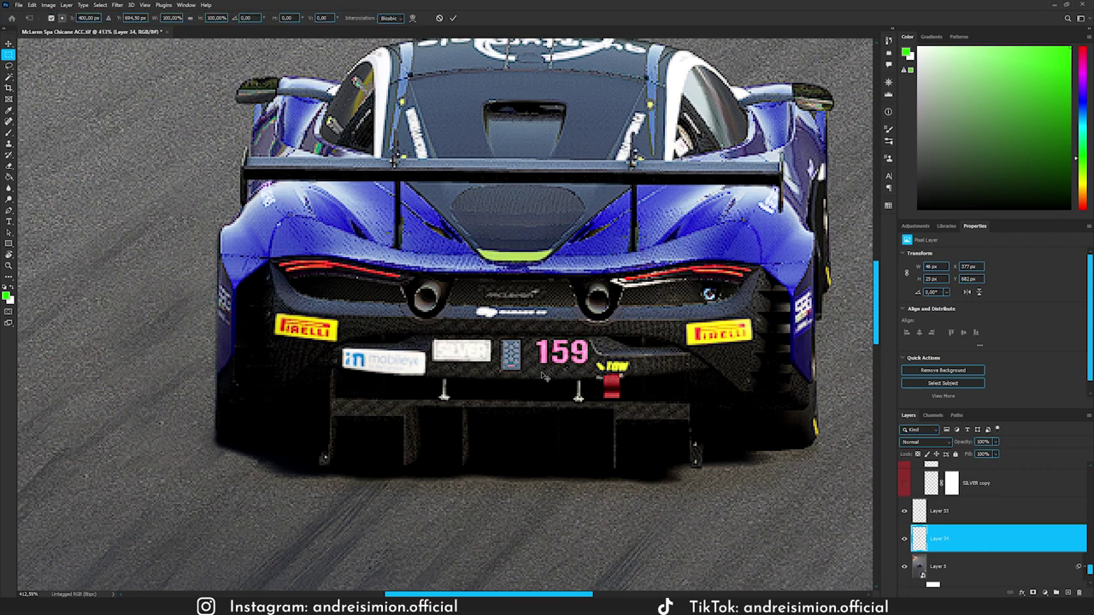
mouse_move(458, 350)
mouse_down()
mouse_move(563, 355)
mouse_move(458, 352)
mouse_up()
key(Return)
click(981, 519)
key(ctrl+t)
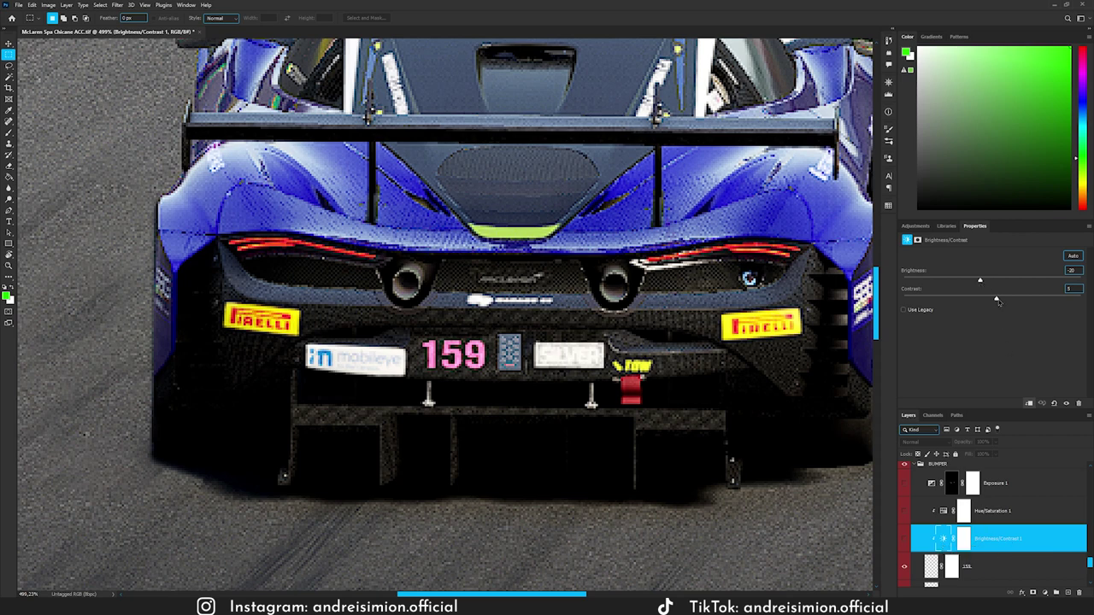
Show the Brightness/Contrast 1 and Hue/Saturation 1 adjustments on the number 159, checking the Magentas settings of Hue/Saturation 1.
click(903, 539)
click(936, 511)
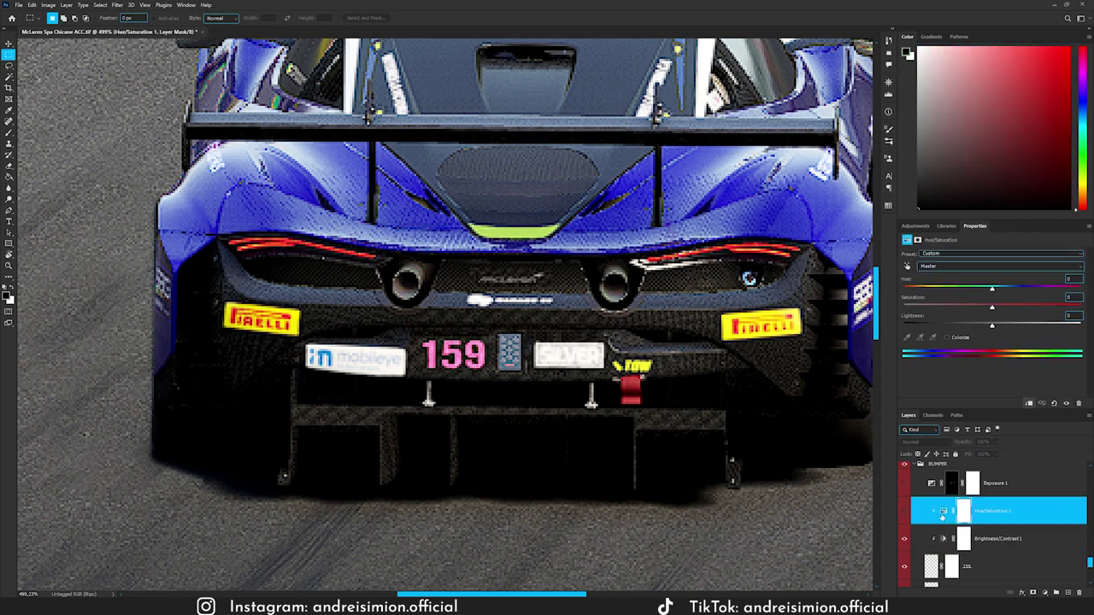
click(987, 267)
click(981, 319)
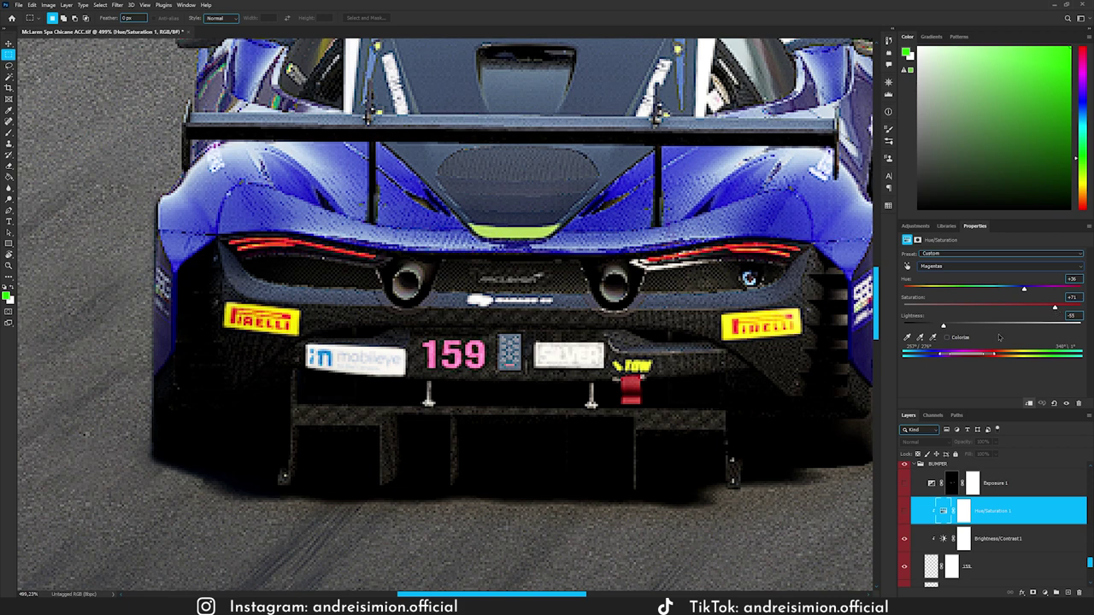
click(904, 512)
Release Brightness/Contrast 1 and Hue/Saturation 1 from their clipping to the 159 layer.
click(1001, 557)
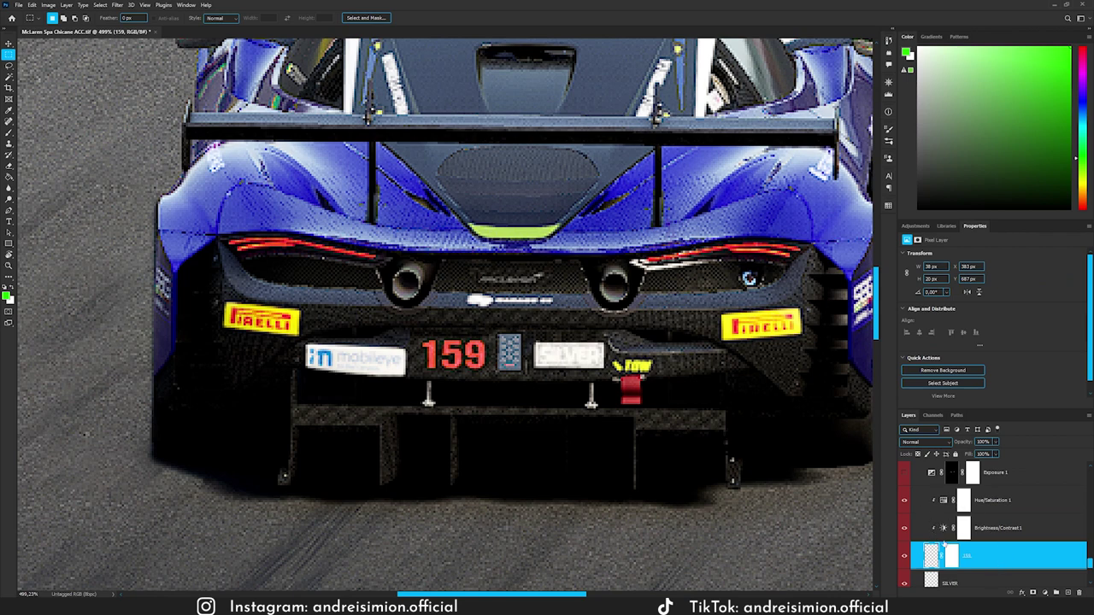
drag(1023, 559, 1031, 539)
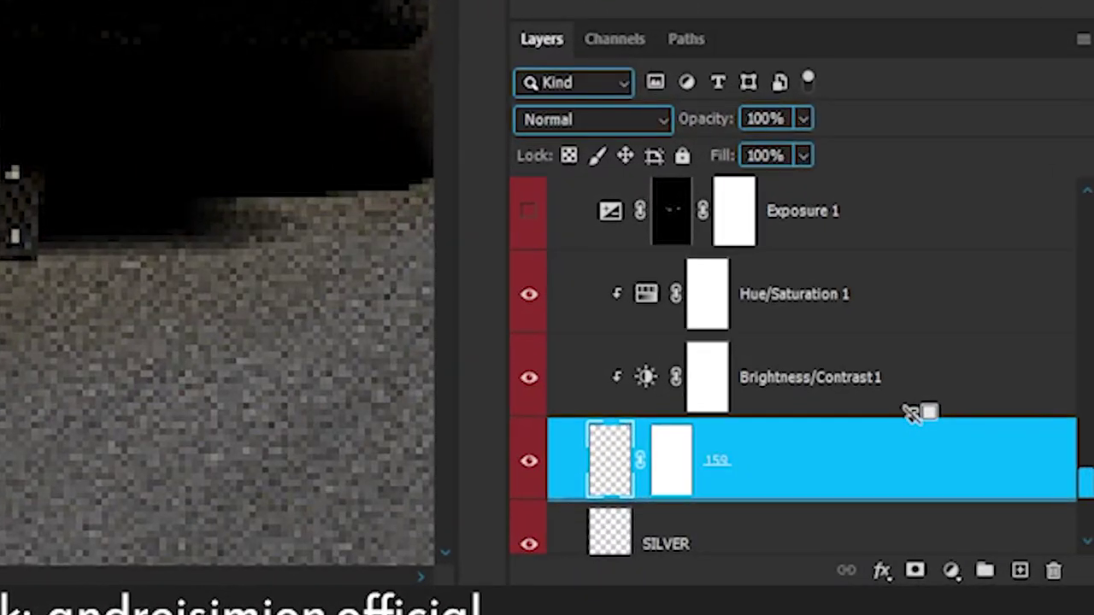
drag(913, 414, 916, 413)
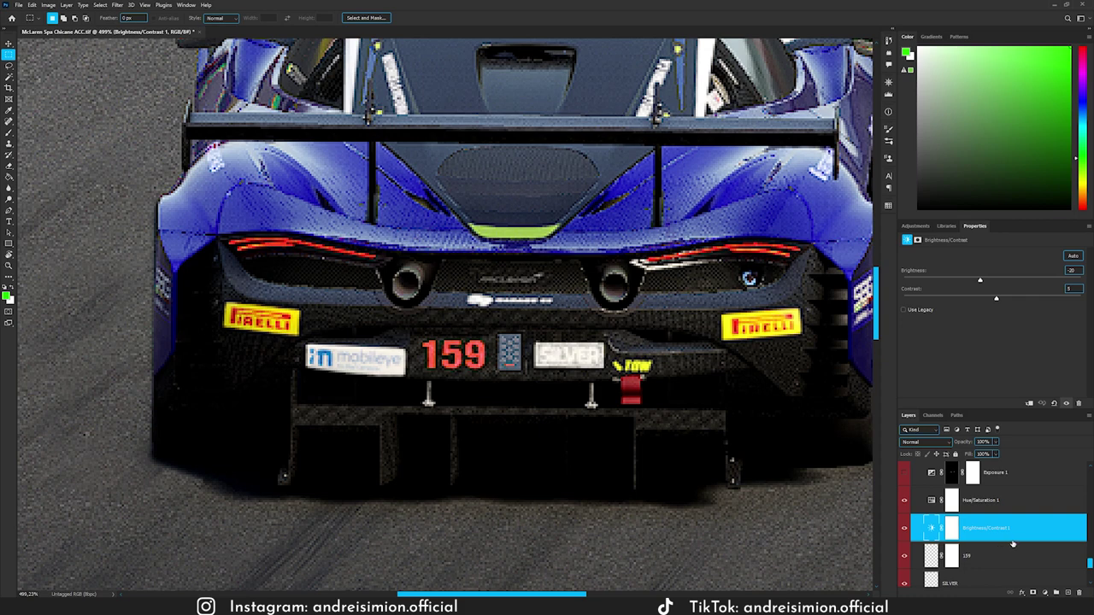
Clip Brightness/Contrast 1 and Hue/Saturation 1 back onto the 159 layer.
click(1015, 557)
click(1026, 530)
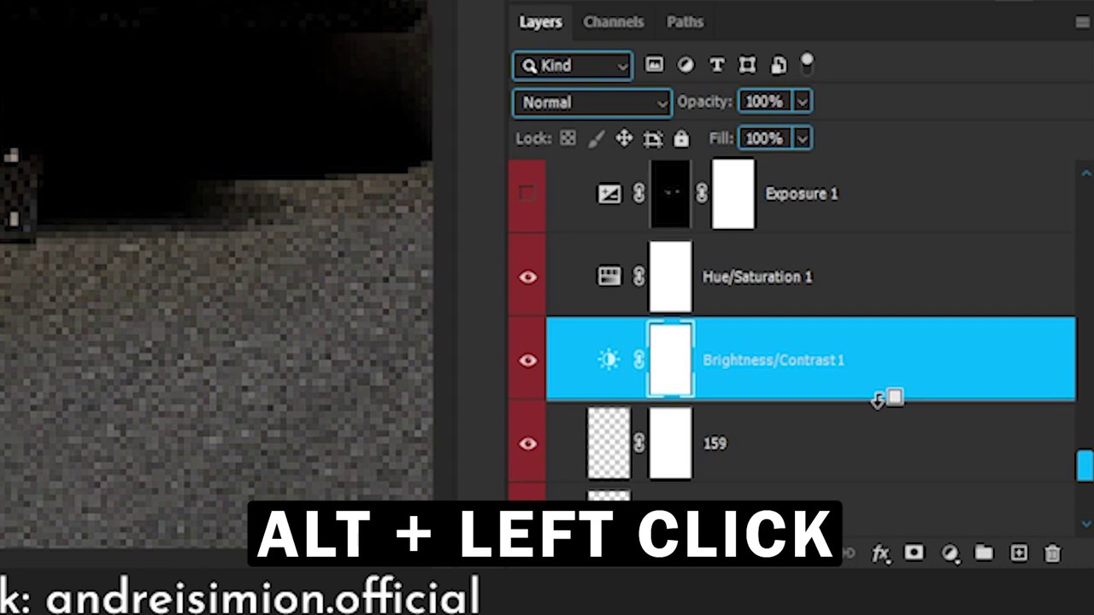
alt+click(877, 400)
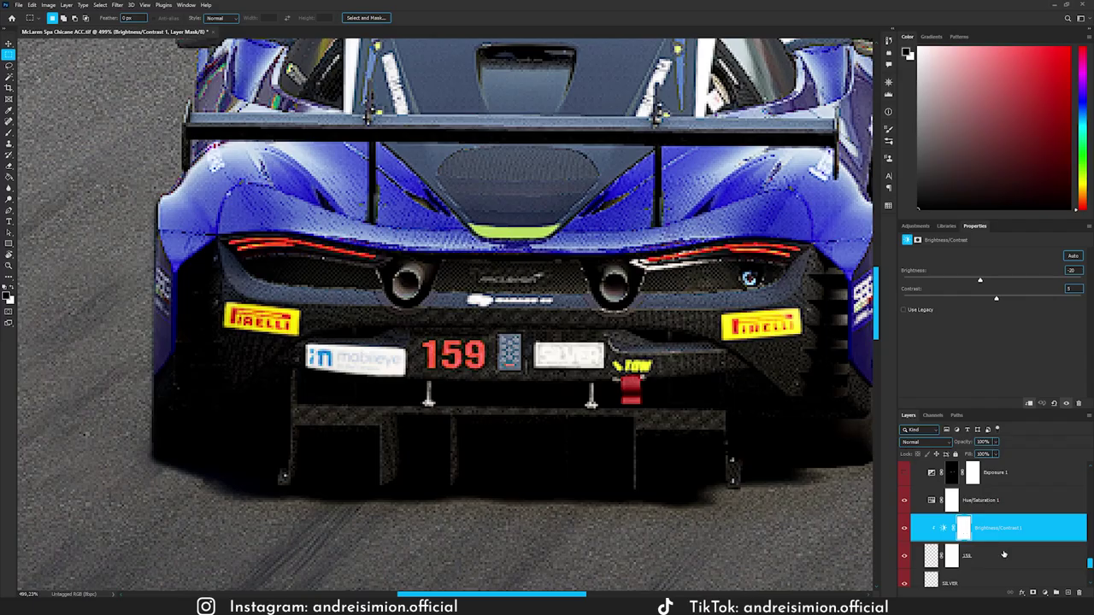
click(1003, 556)
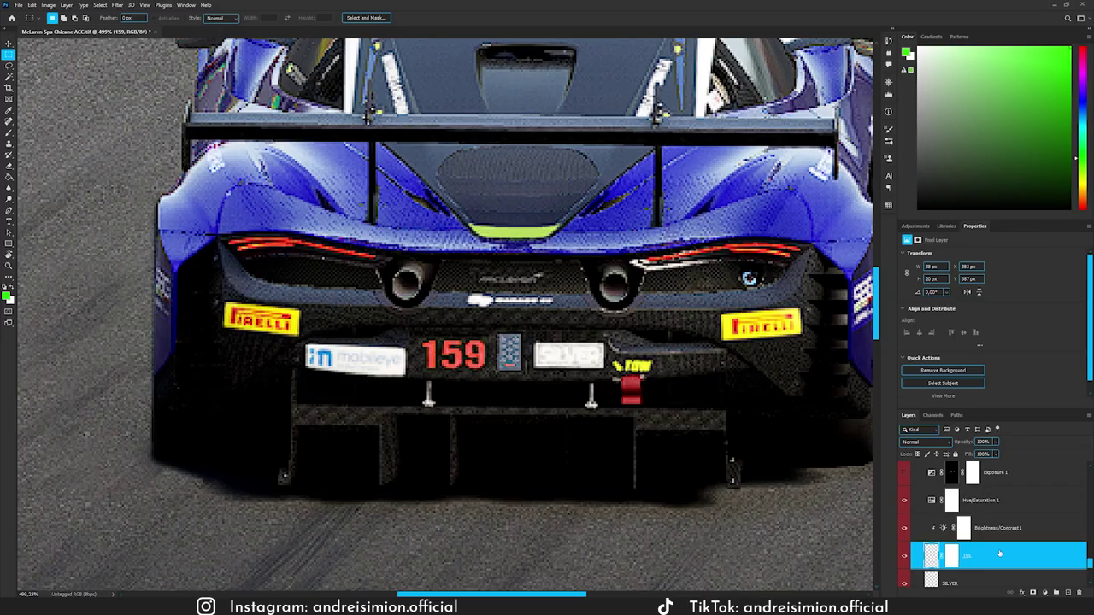
alt+click(1022, 511)
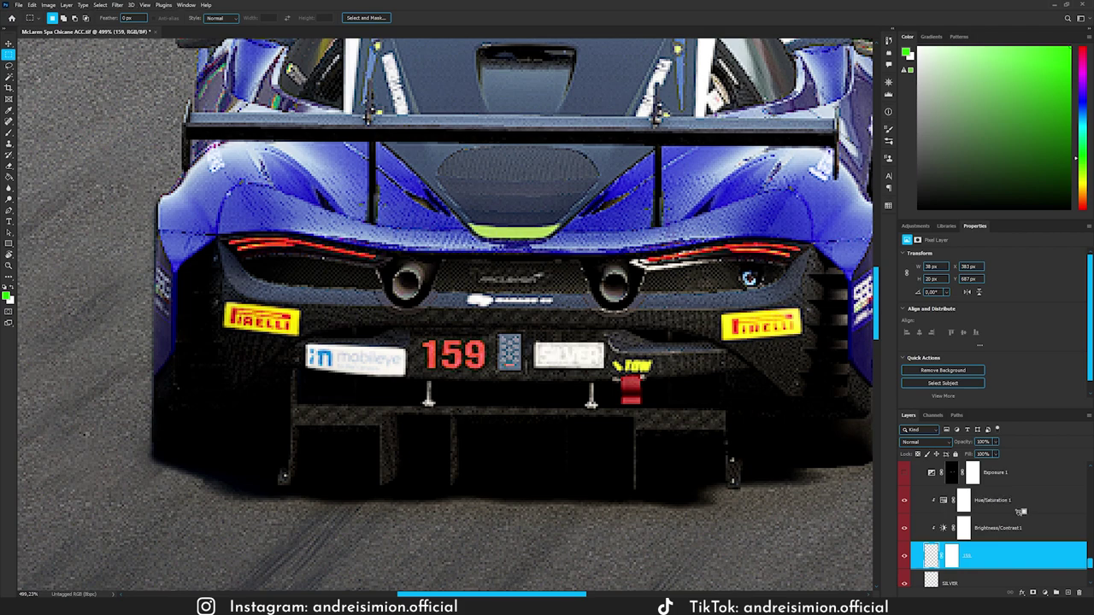
Release both adjustments from the 159 layer and create a clipping mask for Brightness/Contrast 1 again.
click(1026, 529)
key(ctrl+alt+g)
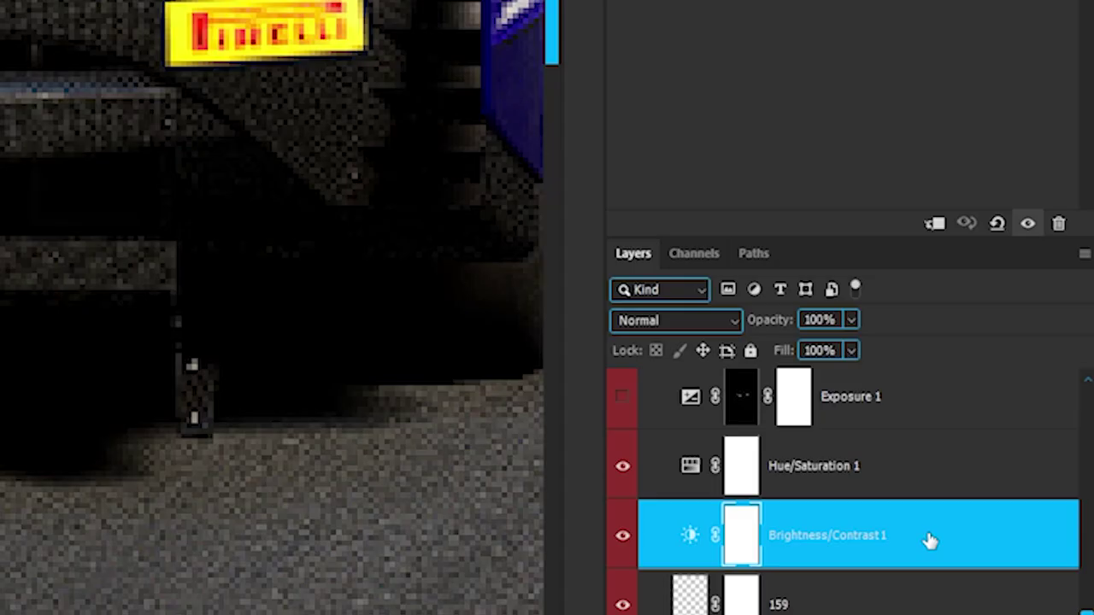
right_click(1027, 531)
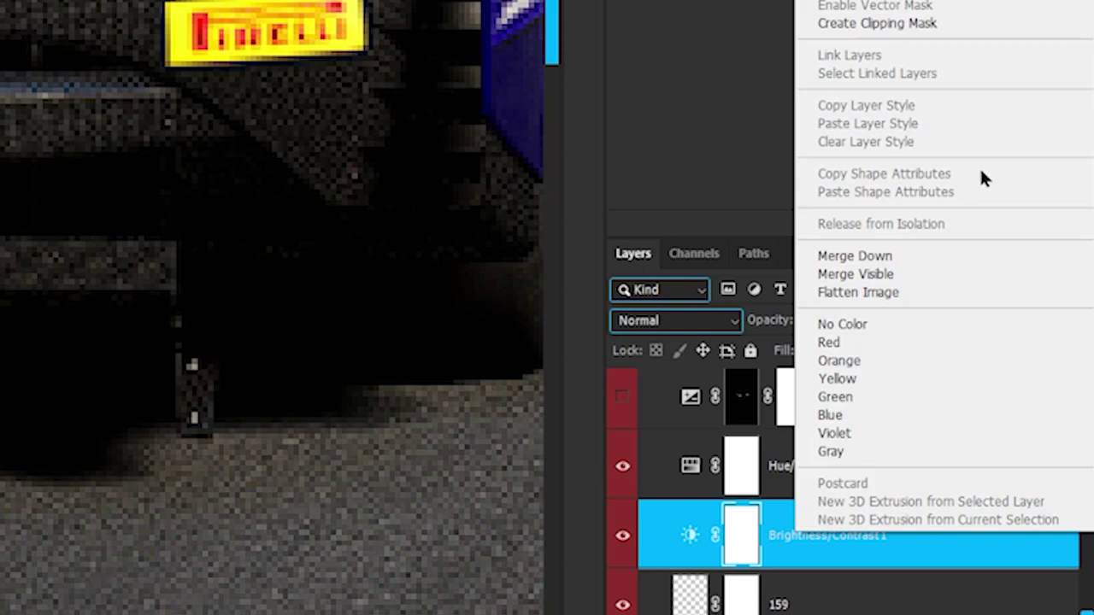
click(976, 26)
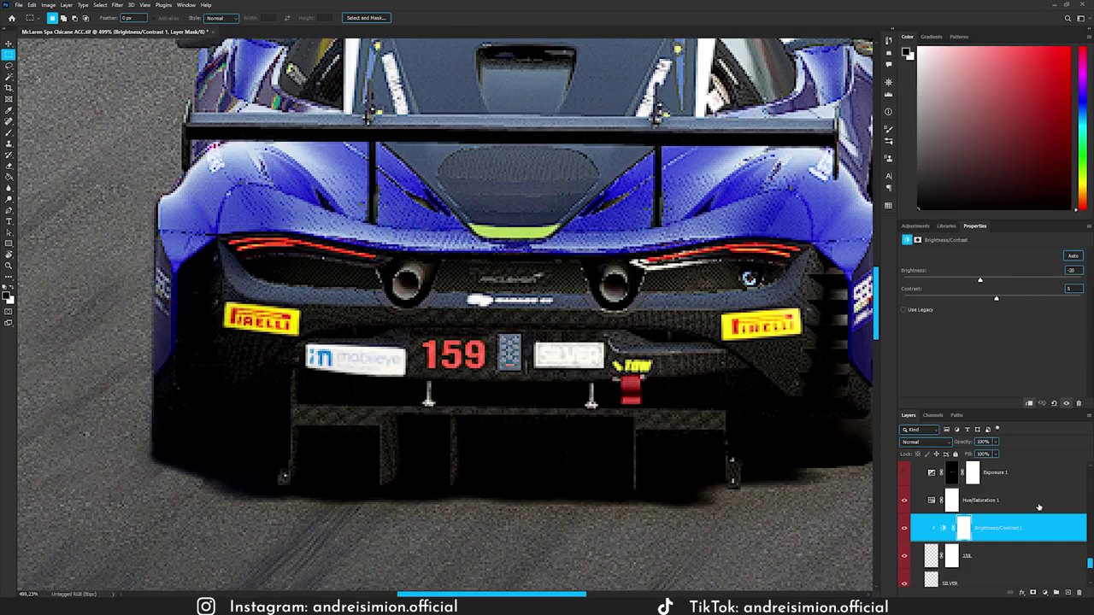
Create a clipping mask for Hue/Saturation 1 so it also affects only the 159 layer.
click(1032, 503)
right_click(1031, 503)
key(Escape)
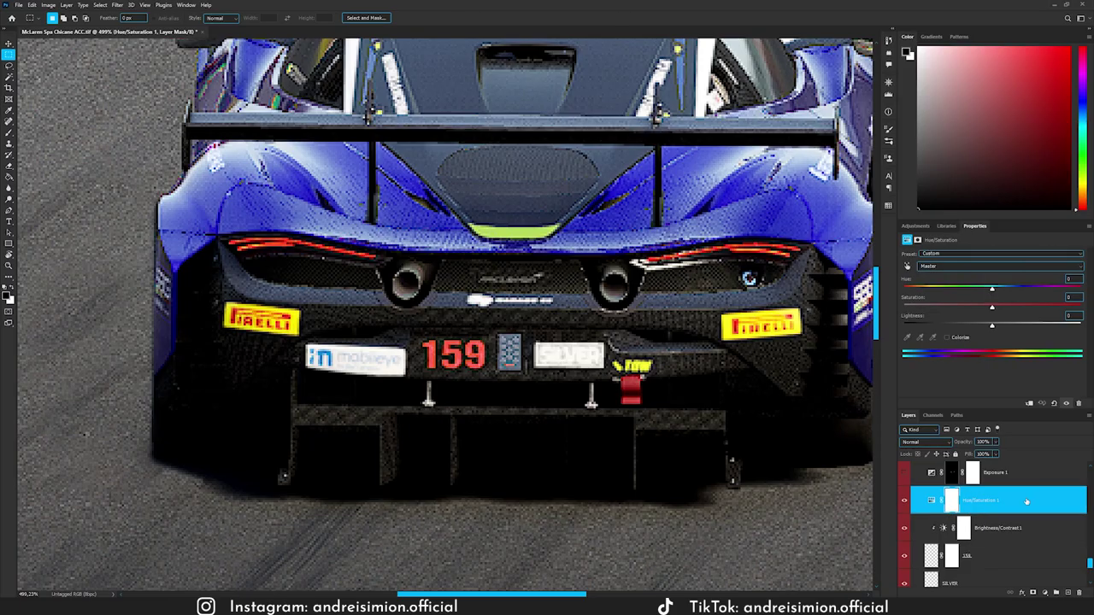
right_click(1022, 505)
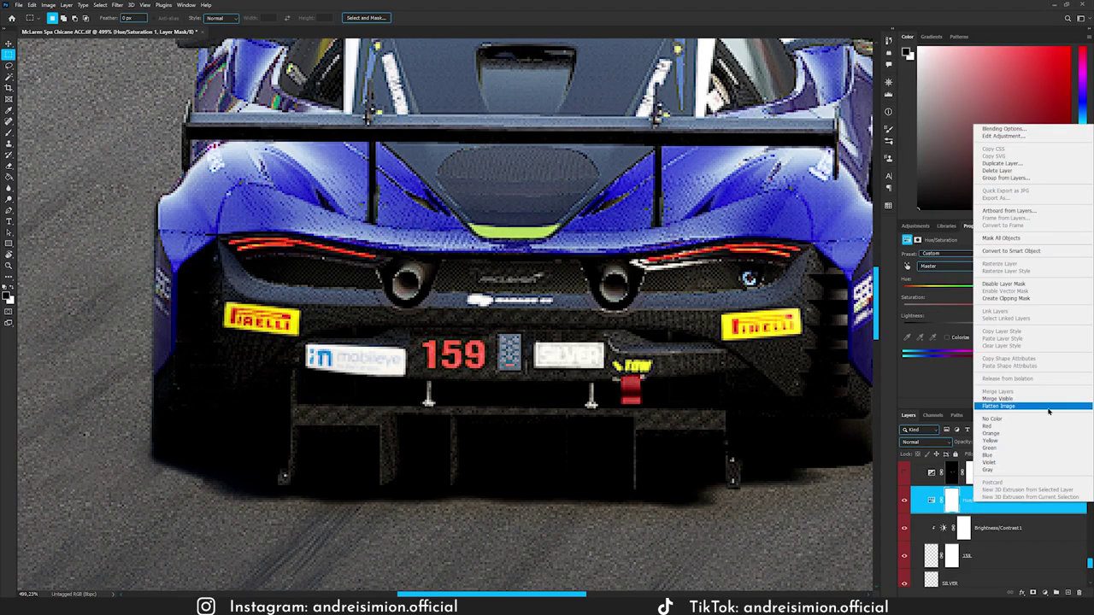
click(1042, 300)
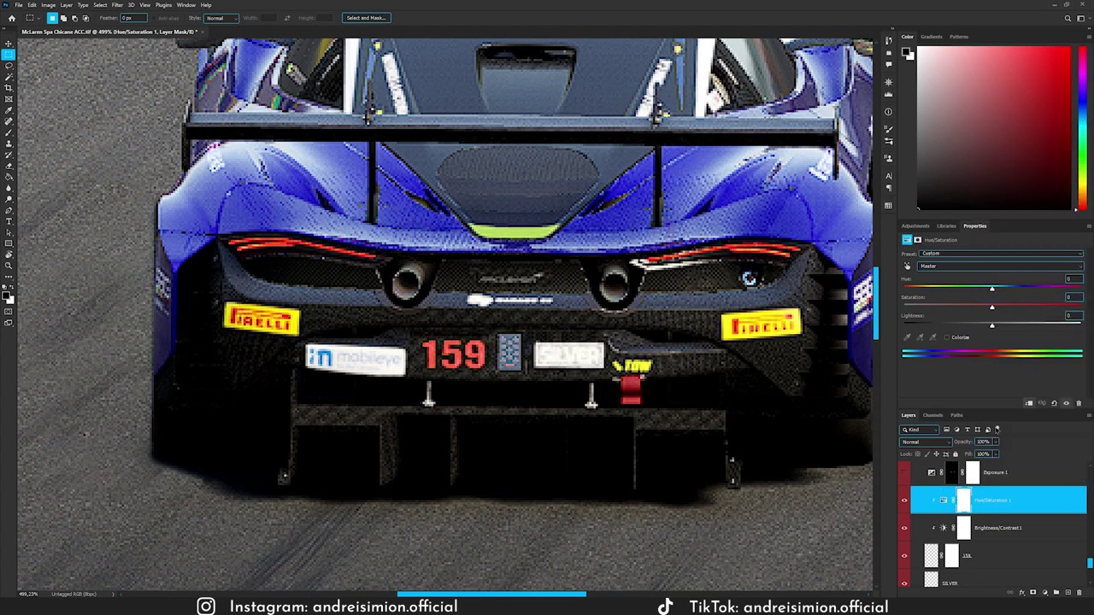
Show the Exposure 1 adjustment in the BUMPER group and view its layer mask on its own before returning to the image.
click(937, 557)
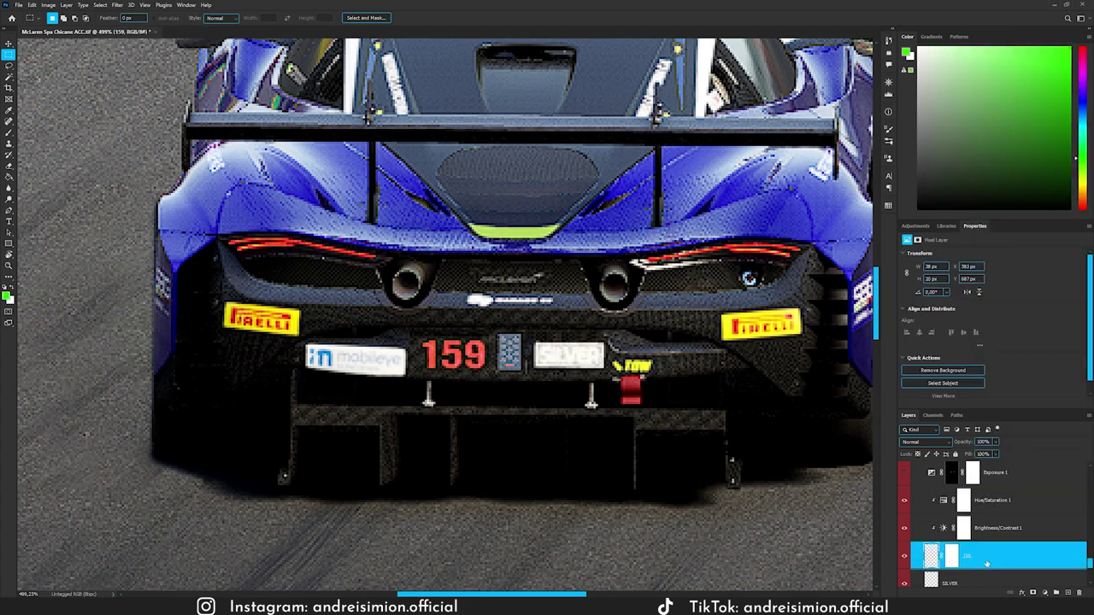
scroll(986, 547, up, 1)
click(919, 515)
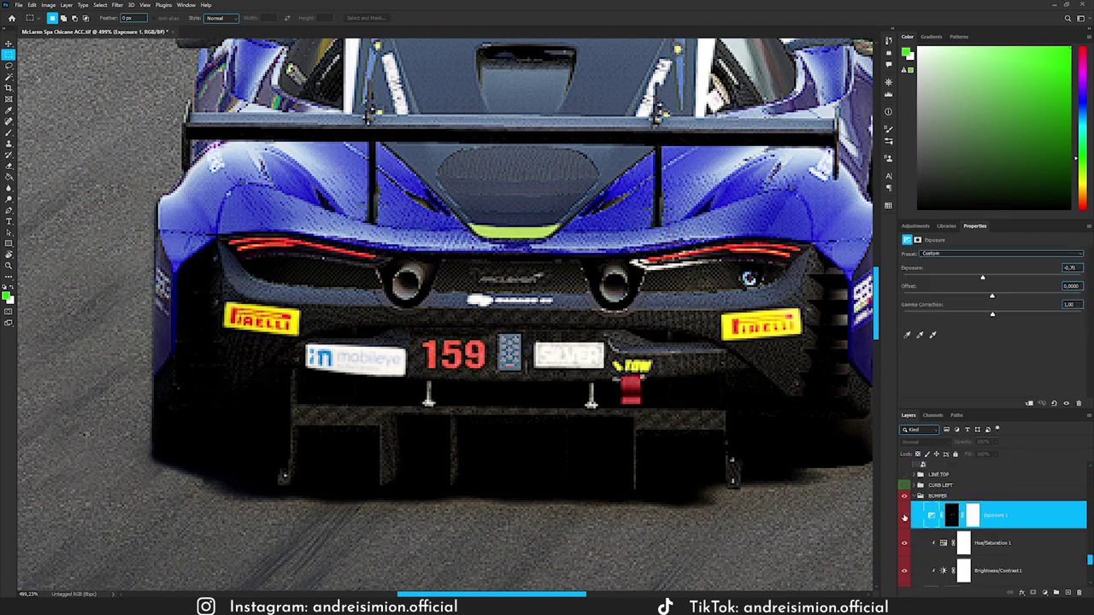
click(903, 516)
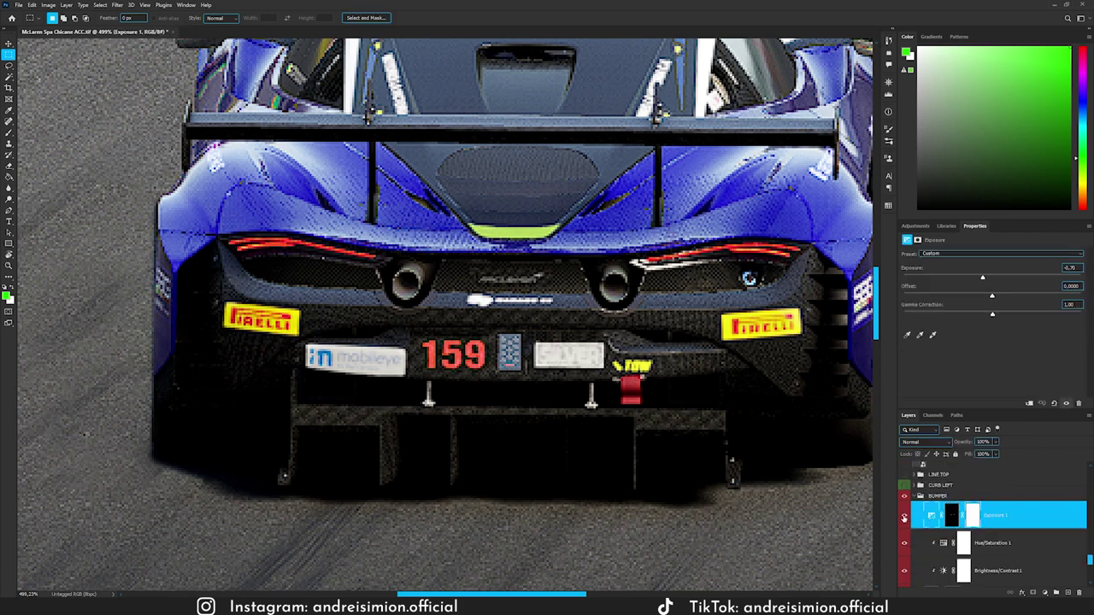
alt+click(952, 517)
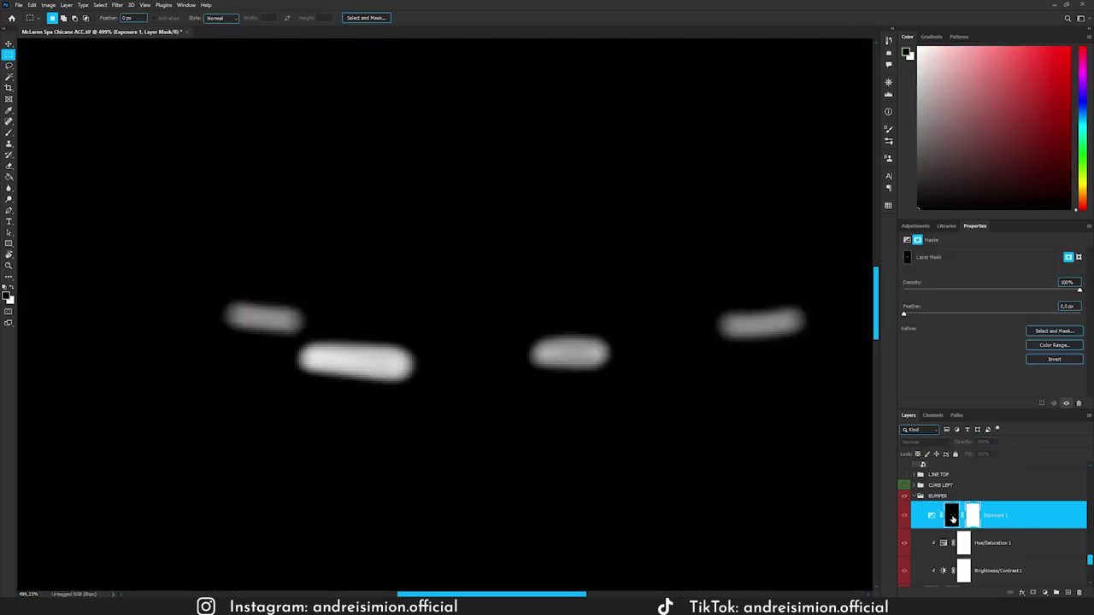
alt+click(952, 518)
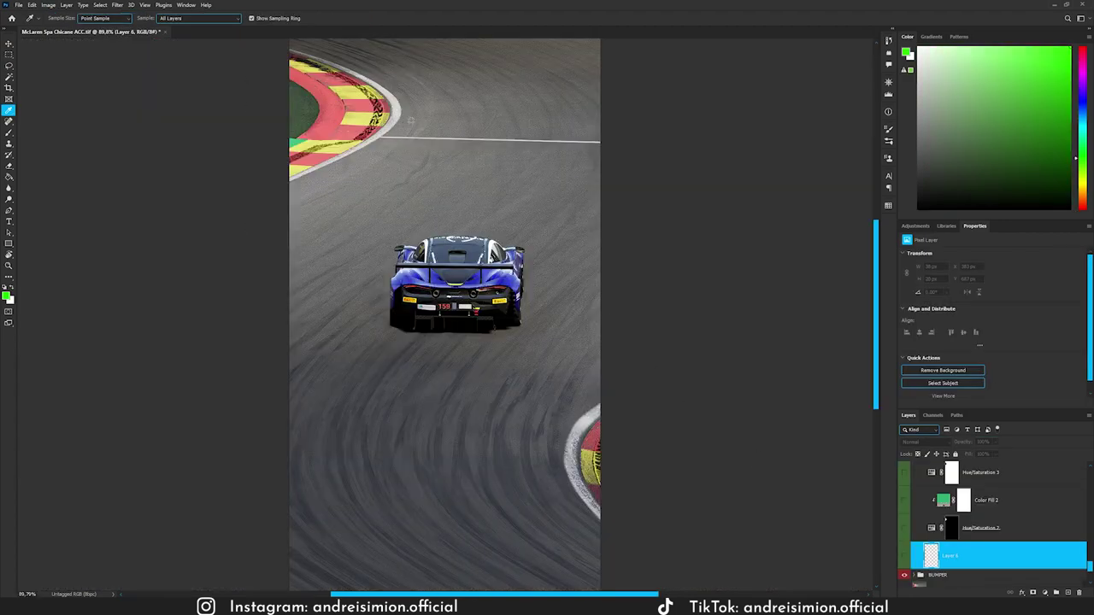
Show Layer 6 and the Hue/Saturation 2 adjustment in the CURB LEFT group.
scroll(337, 109, up, 3)
scroll(338, 109, up, 3)
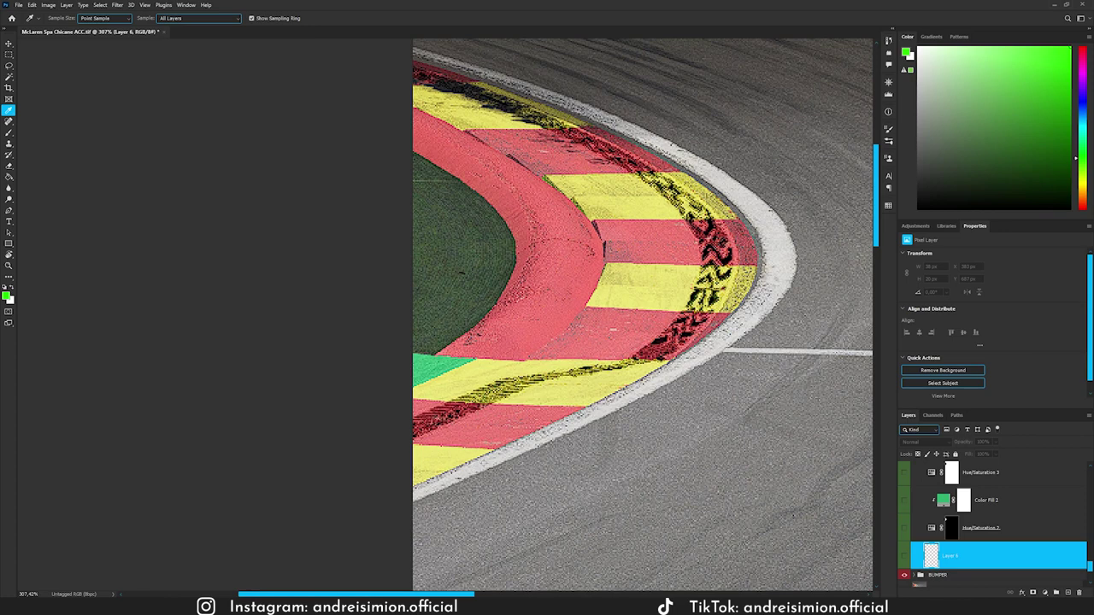
key(ctrl+t)
drag(602, 499, 481, 466)
click(932, 529)
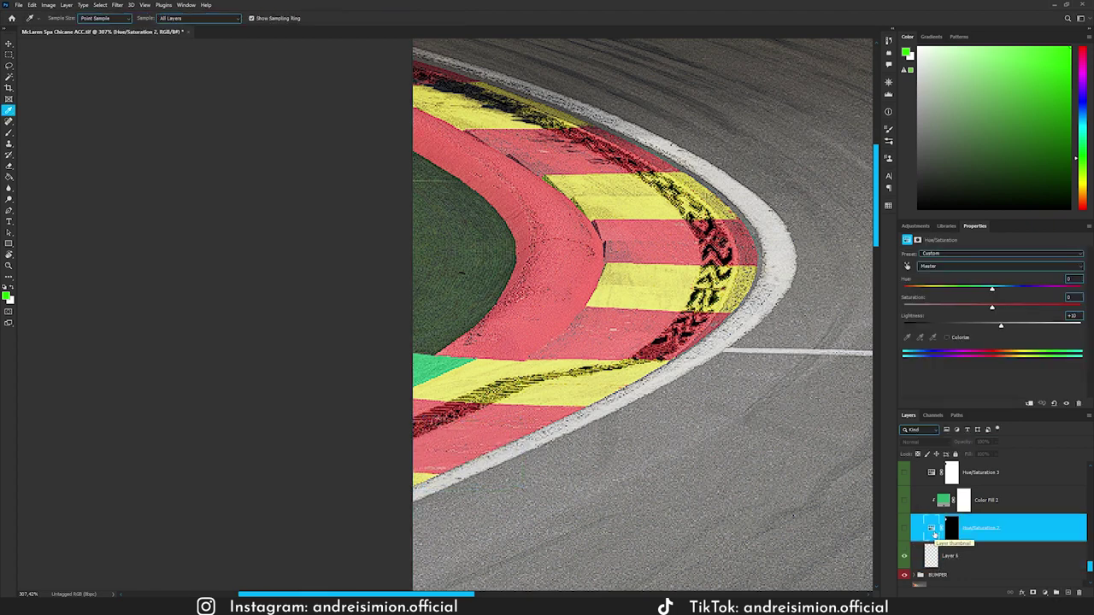
click(904, 529)
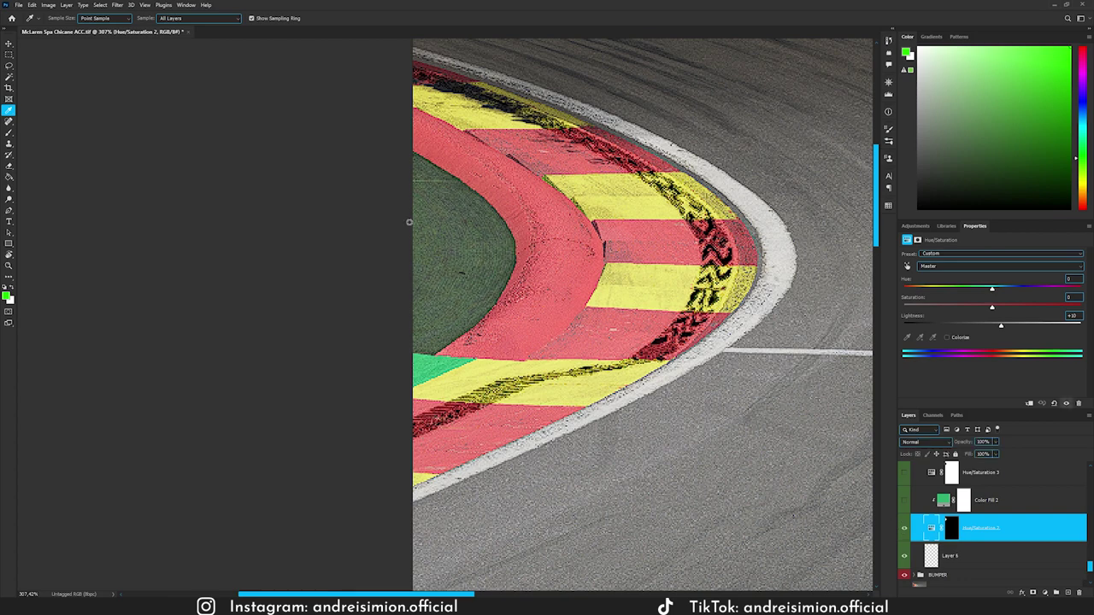
Examine the Hue/Saturation 2 settings and view its grass mask on its own before returning to the image.
click(952, 270)
click(978, 337)
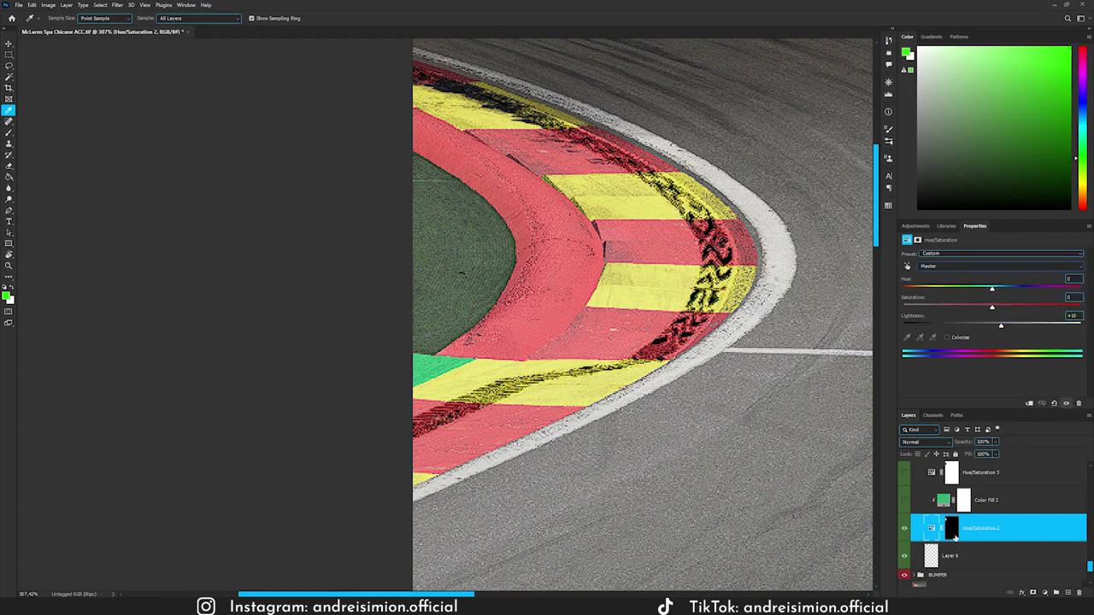
click(950, 530)
alt+click(951, 530)
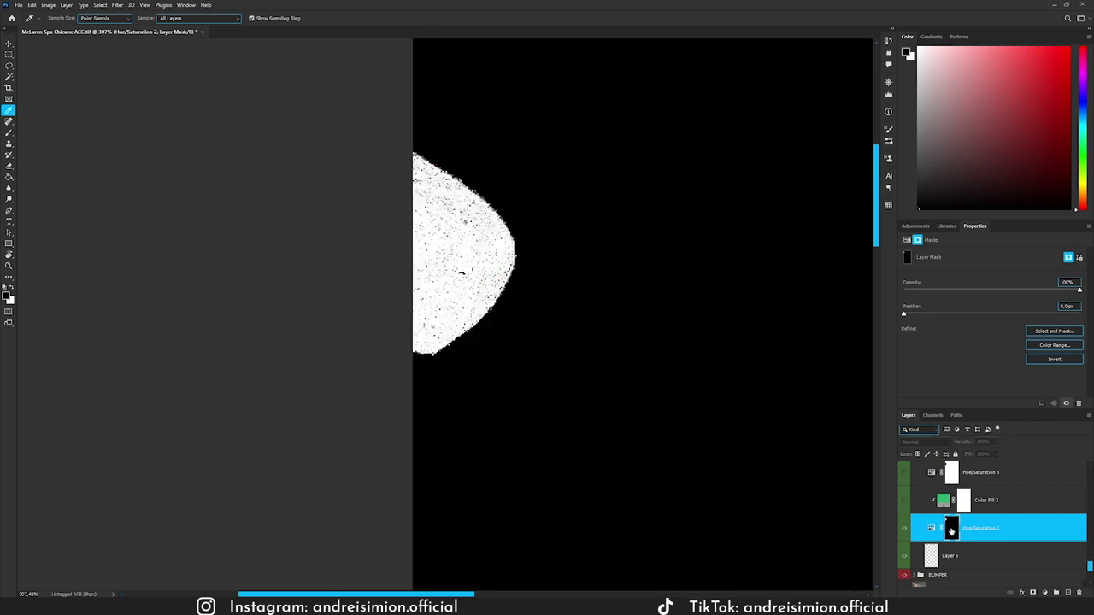
alt+click(951, 530)
Return to the image view and try selecting the grass with Color Range at fuzziness 30 in a grayscale preview.
click(932, 529)
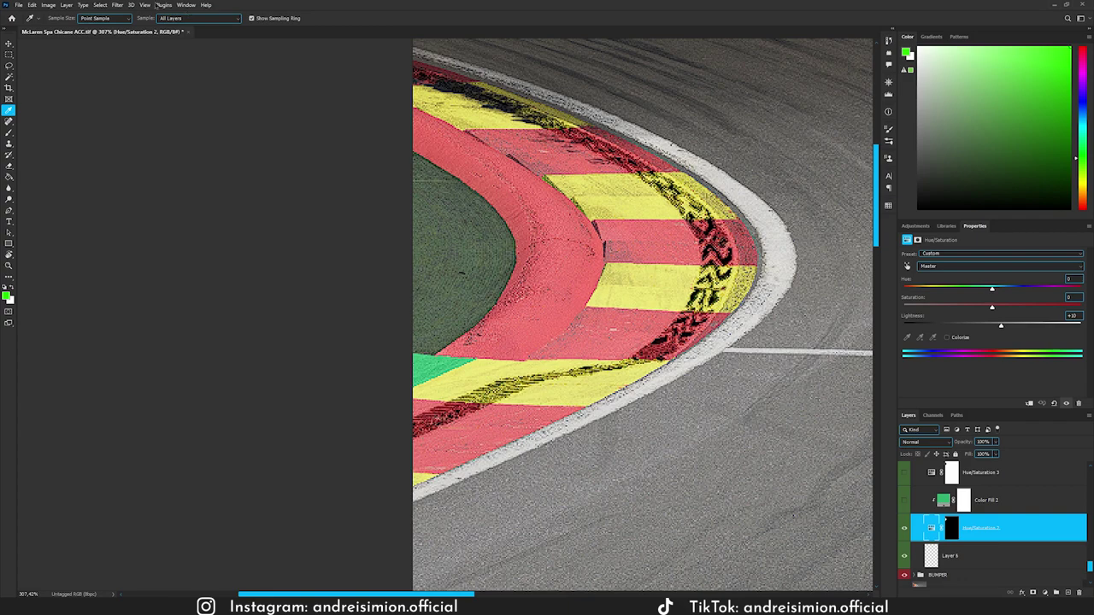
click(101, 5)
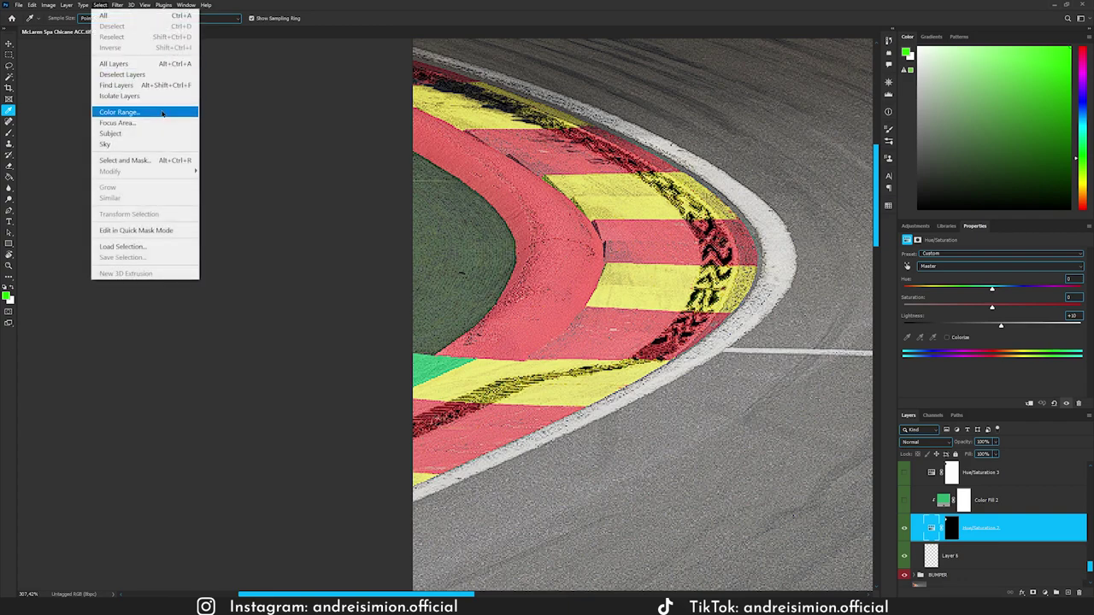
click(162, 113)
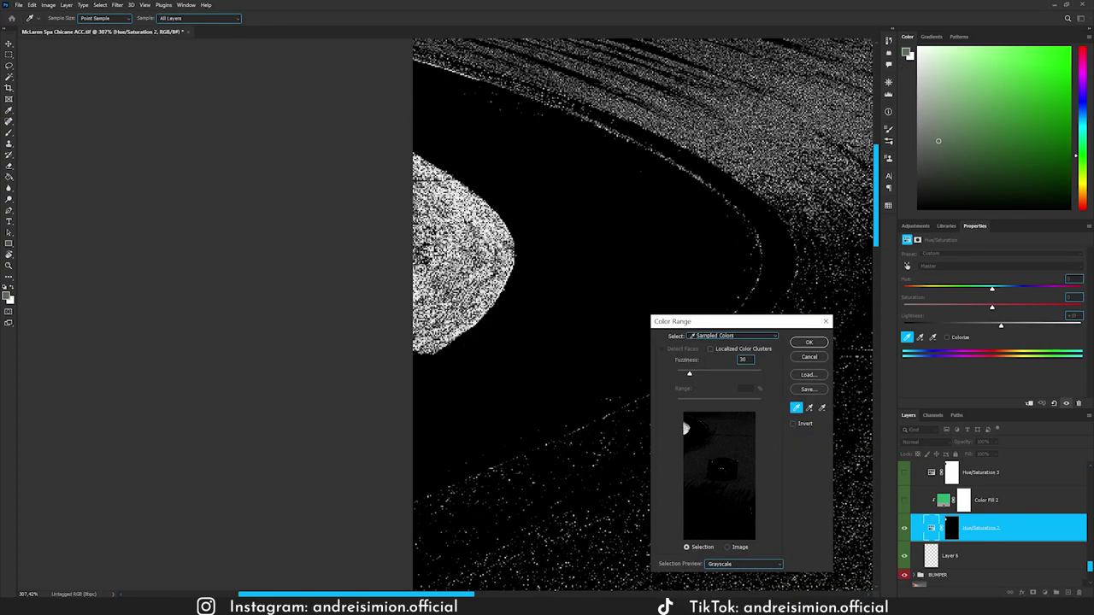
click(513, 300)
key(Return)
Examine the layer mask of Hue/Saturation 2 and its settings for the Greens and Master ranges.
click(951, 530)
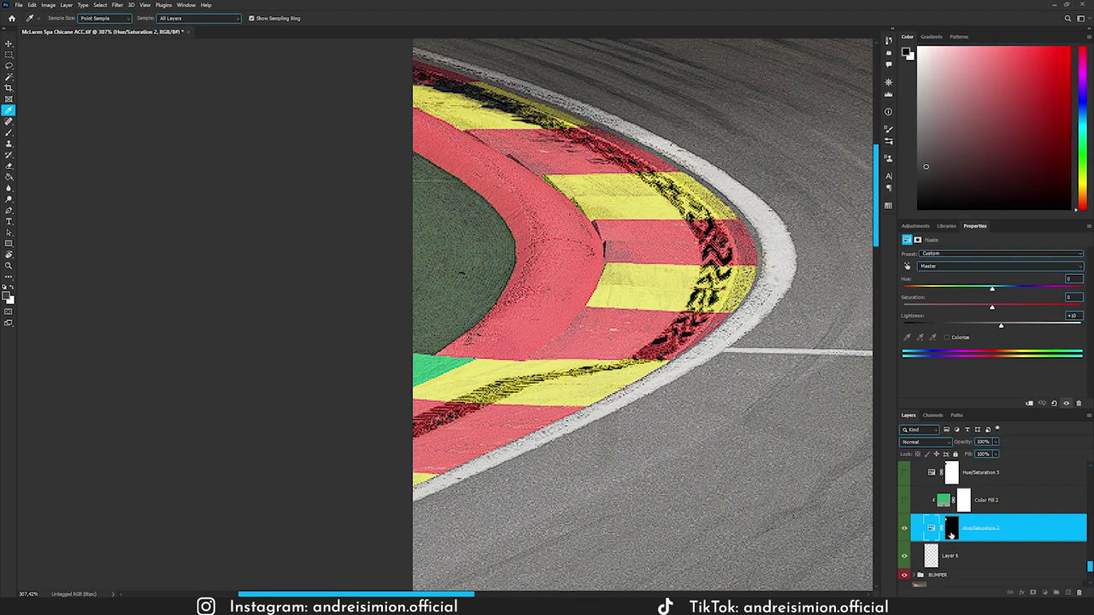
alt+click(950, 532)
click(931, 528)
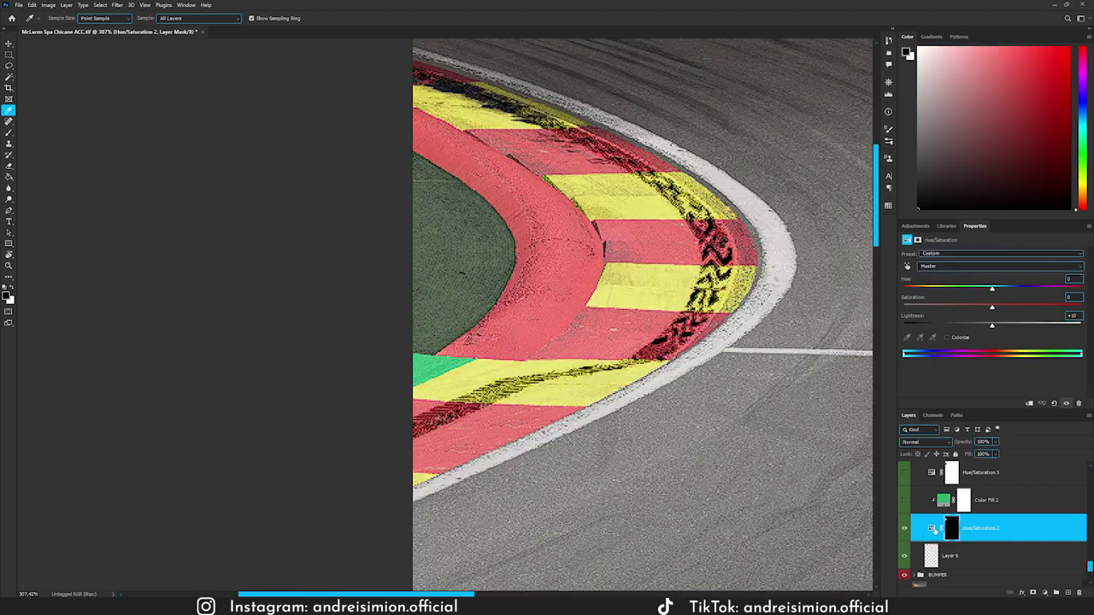
click(970, 266)
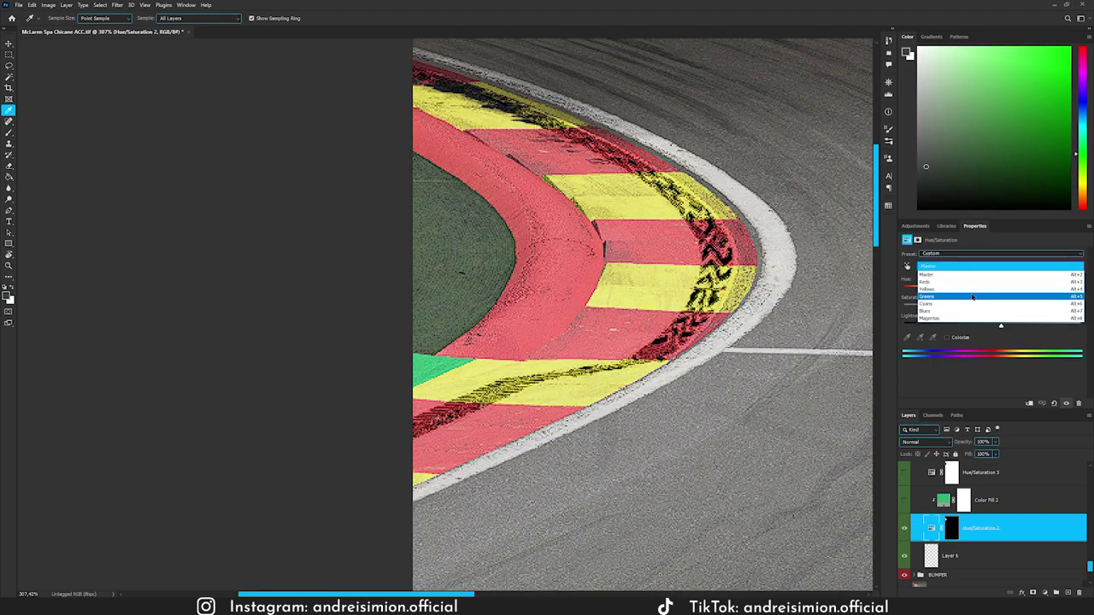
click(973, 299)
click(974, 268)
click(976, 281)
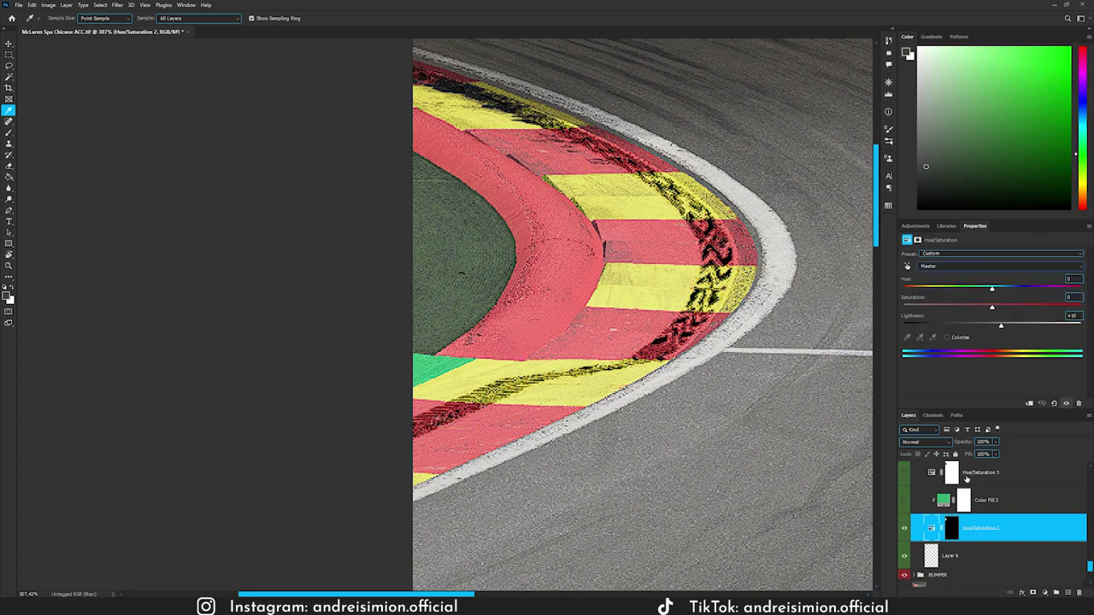
Show the clipped Color Fill 2 layer on the curb grass and compare the image with and without it.
click(952, 523)
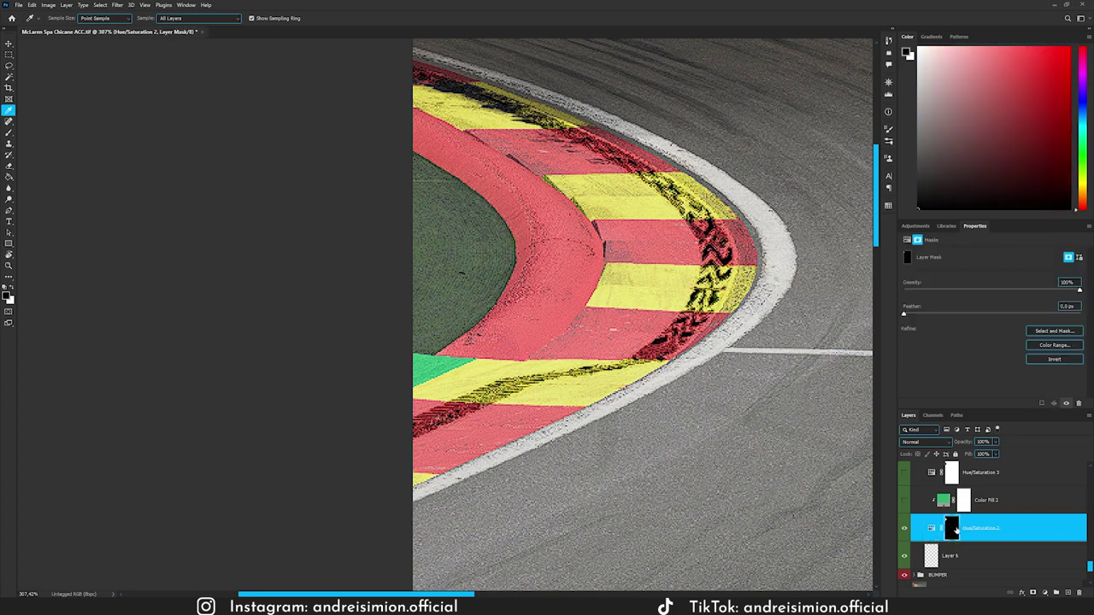
click(933, 504)
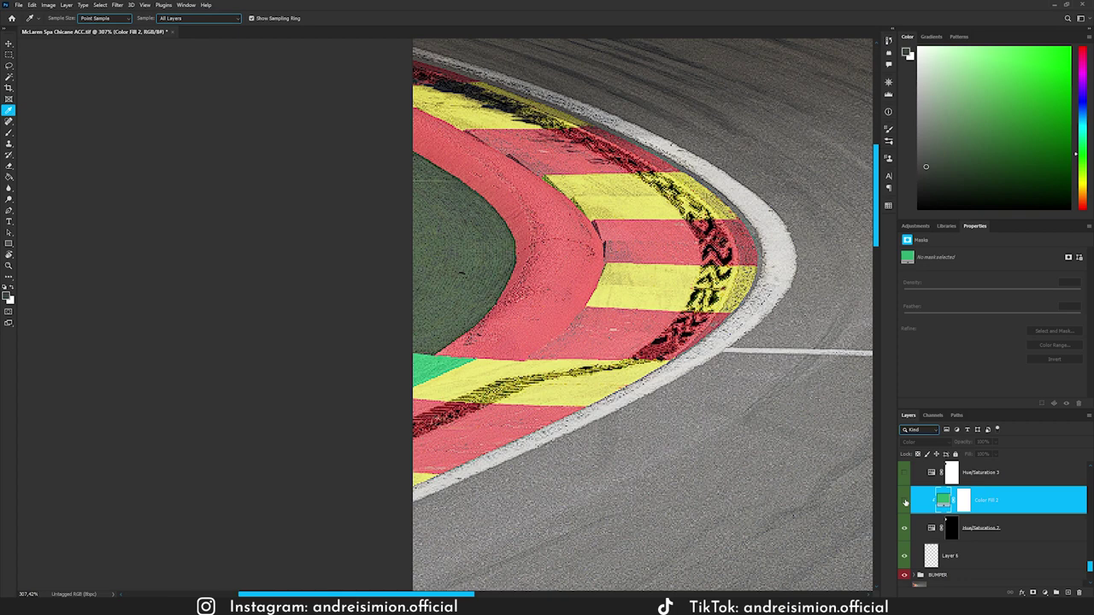
click(905, 502)
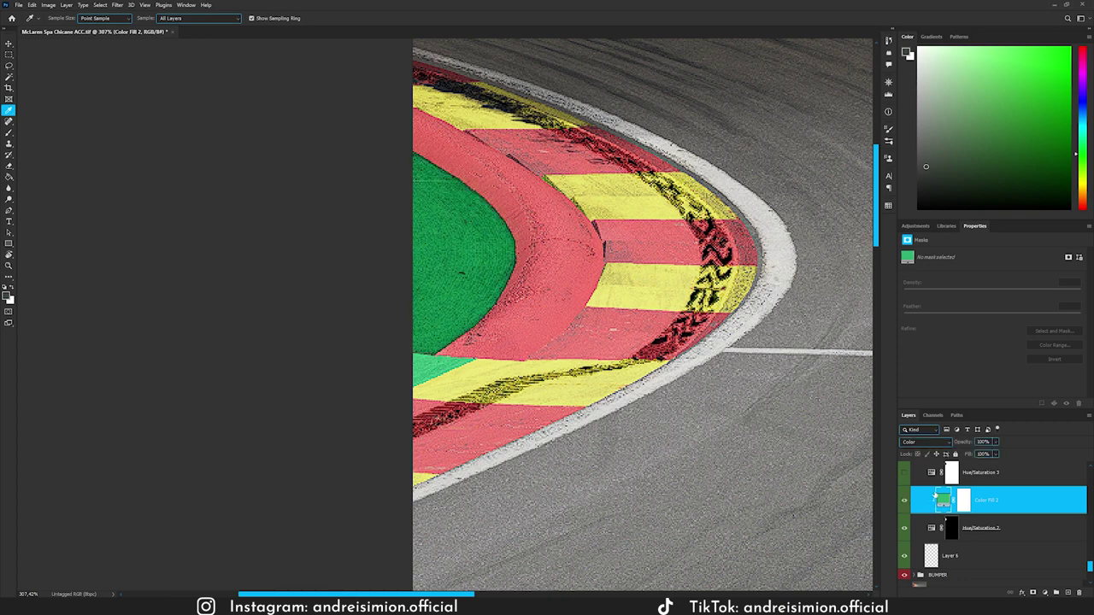
click(1012, 529)
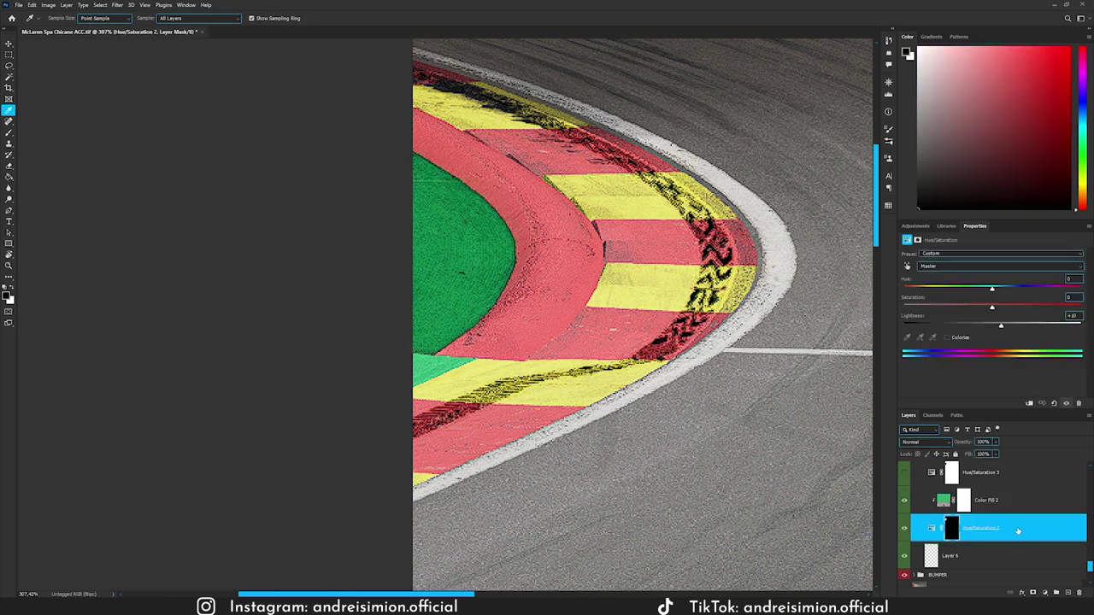
click(904, 501)
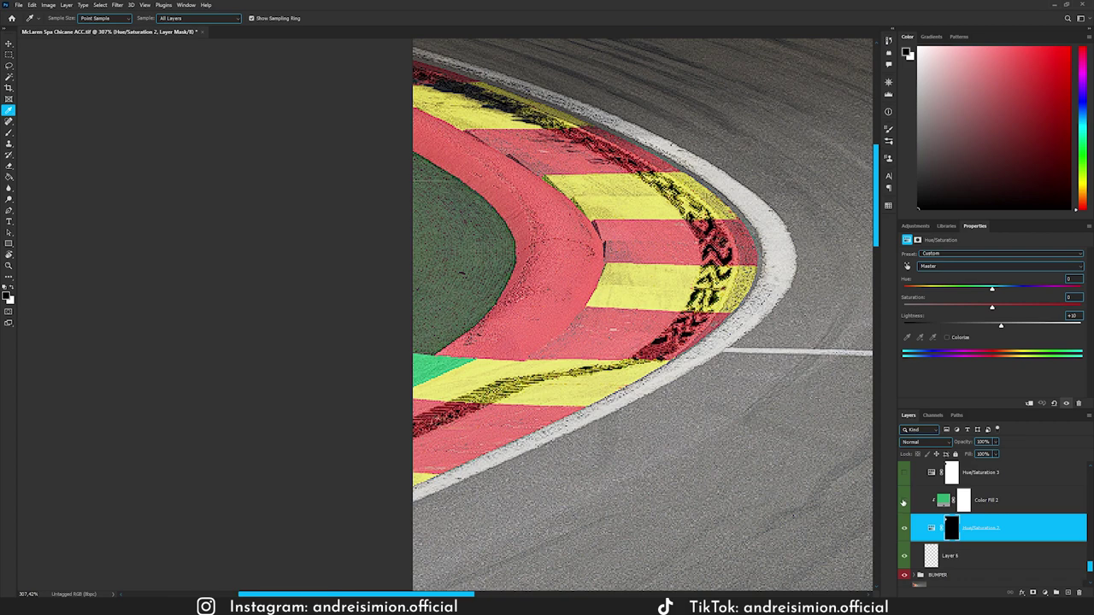
click(904, 503)
View the layer mask of Hue/Saturation 3 on its own and return to the image.
key(alt+bracketright)
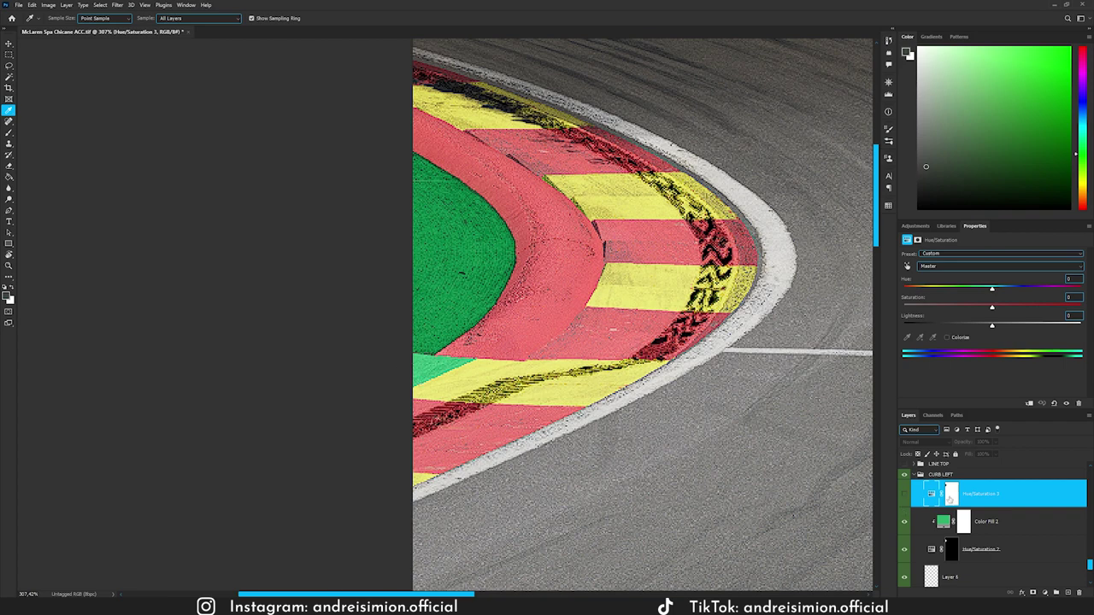
click(949, 498)
alt+click(950, 497)
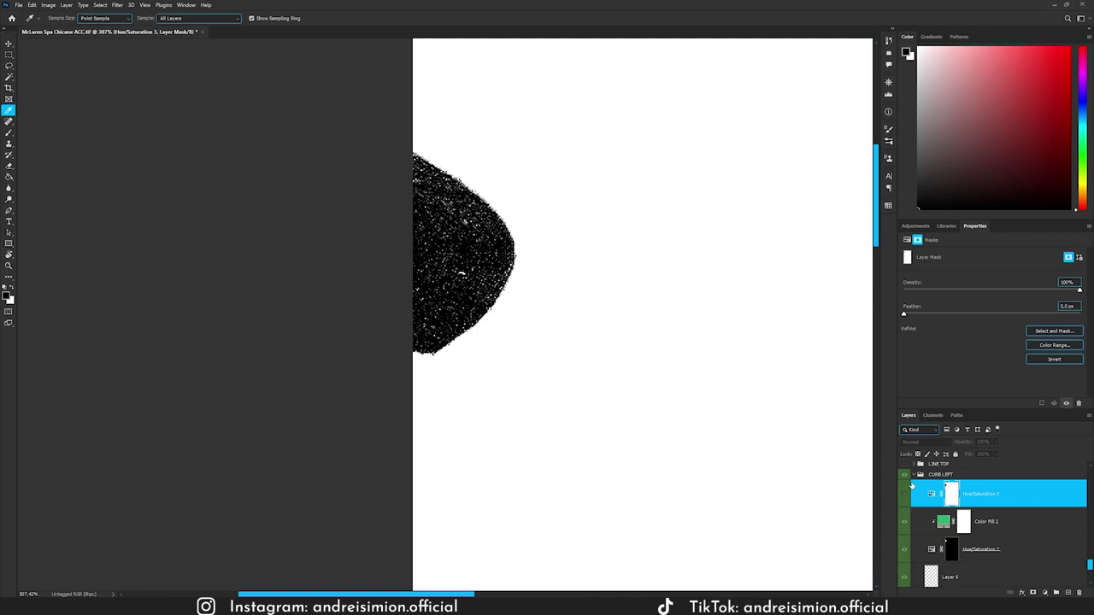
click(932, 496)
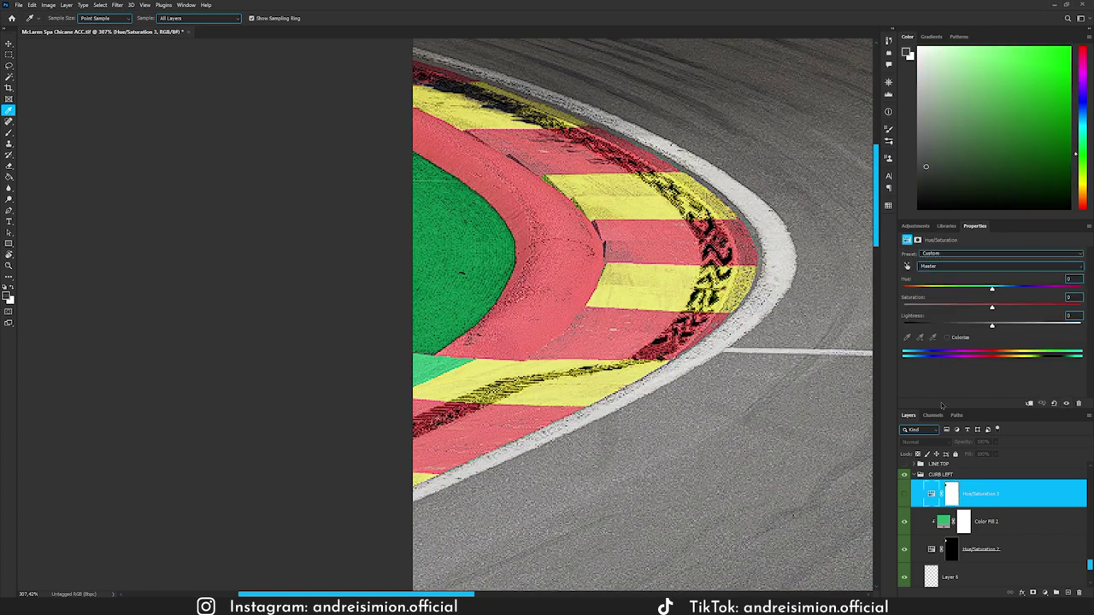
Switch Hue/Saturation 3 to the Greens range for review and show the adjustment in the CURB LEFT group.
click(974, 266)
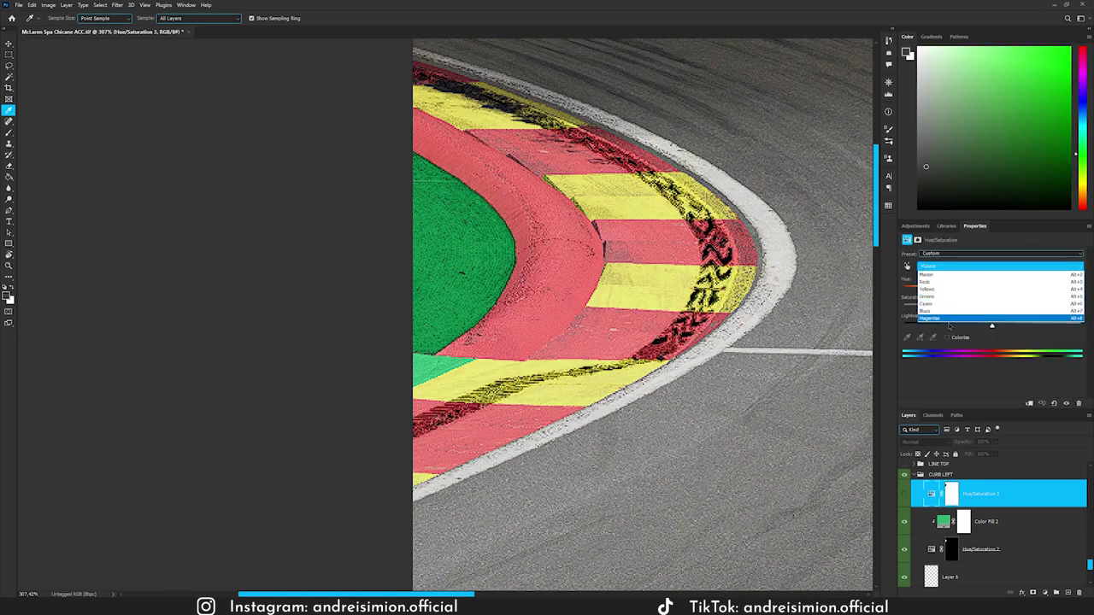
click(947, 296)
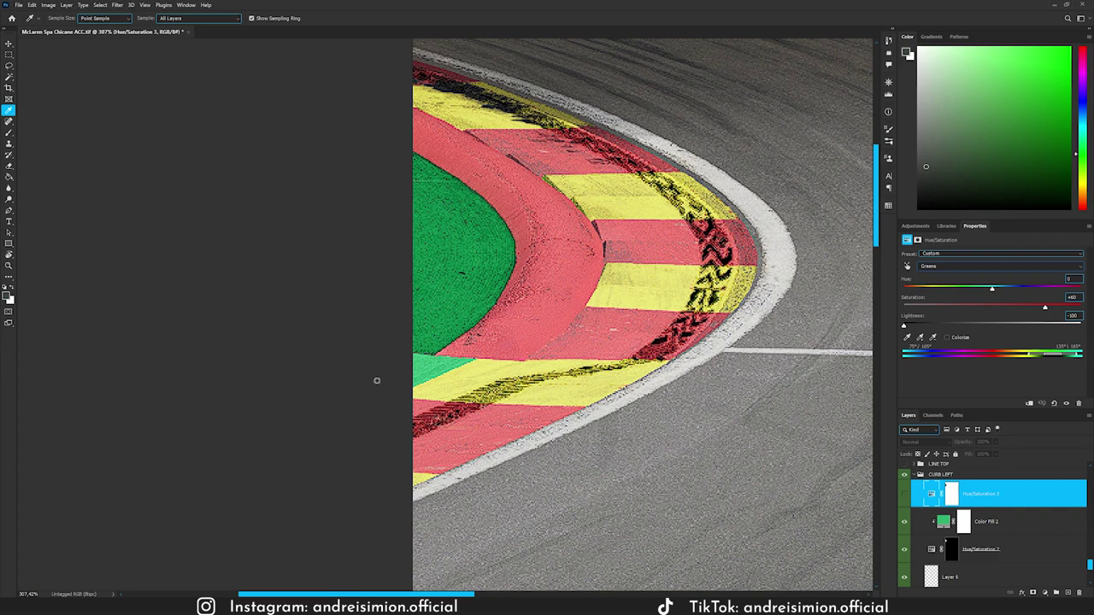
key(ctrl+backslash)
scroll(915, 541, up, 1)
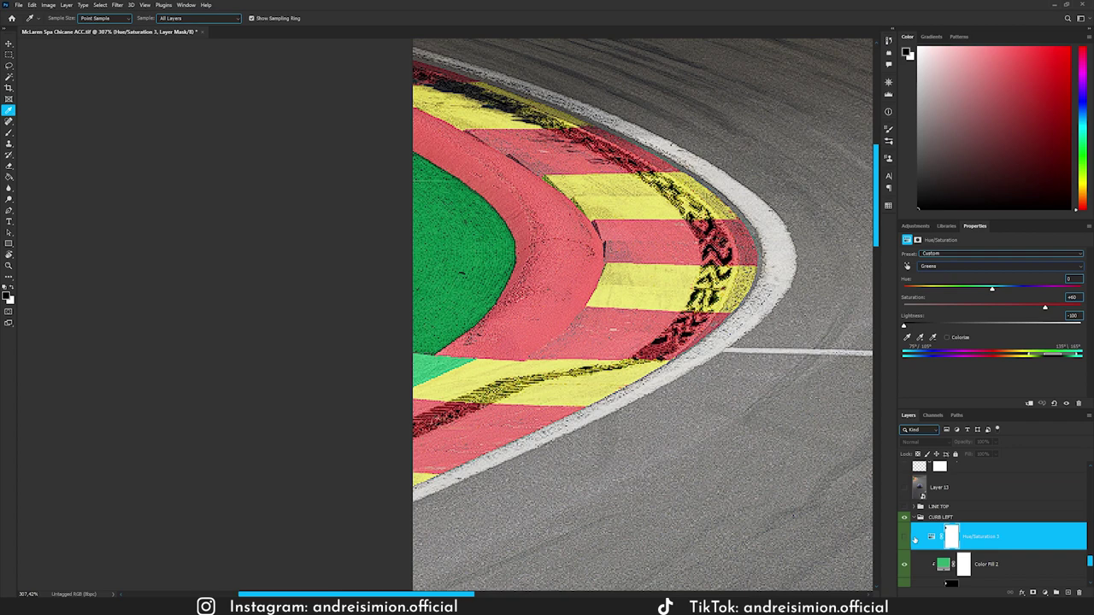
click(905, 537)
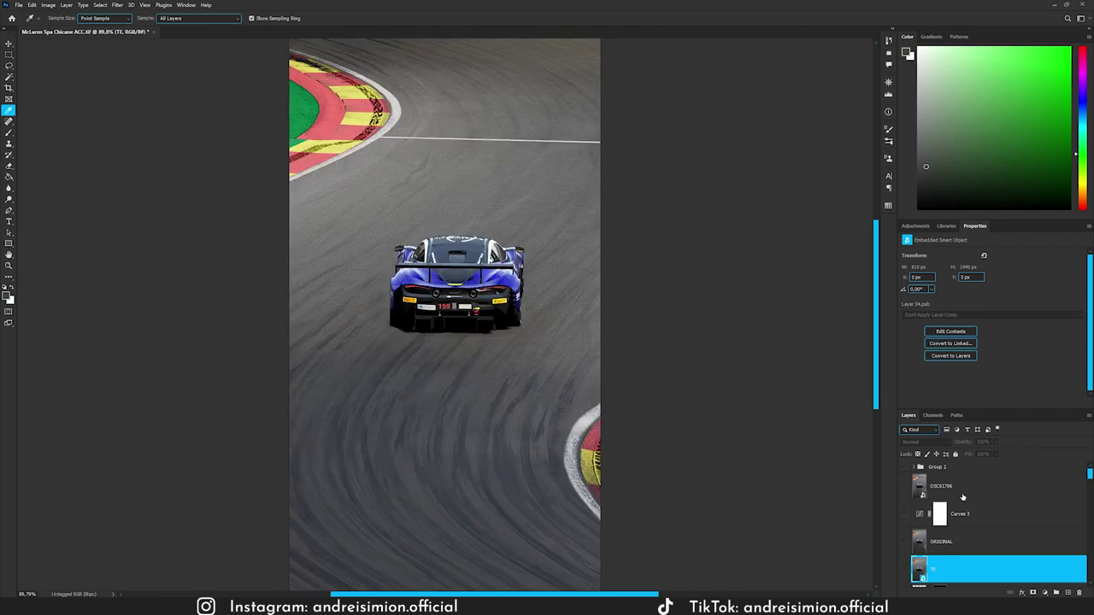
Outline the white line crossing the track beyond the car on Layer 5 with the Polygonal Lasso.
scroll(957, 513, down, 5)
scroll(956, 525, down, 8)
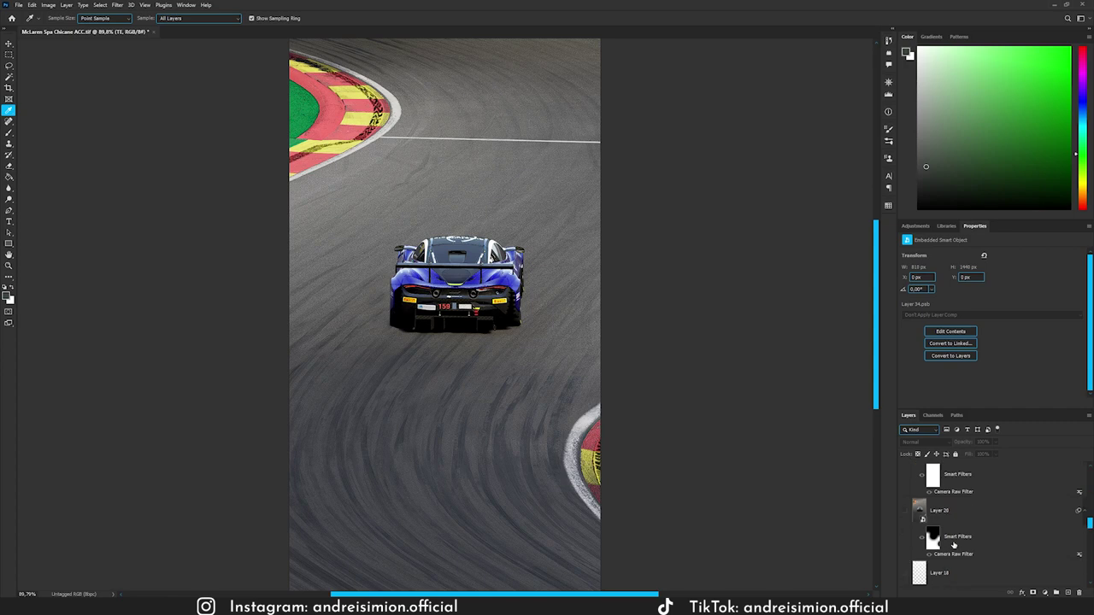
scroll(952, 544, down, 8)
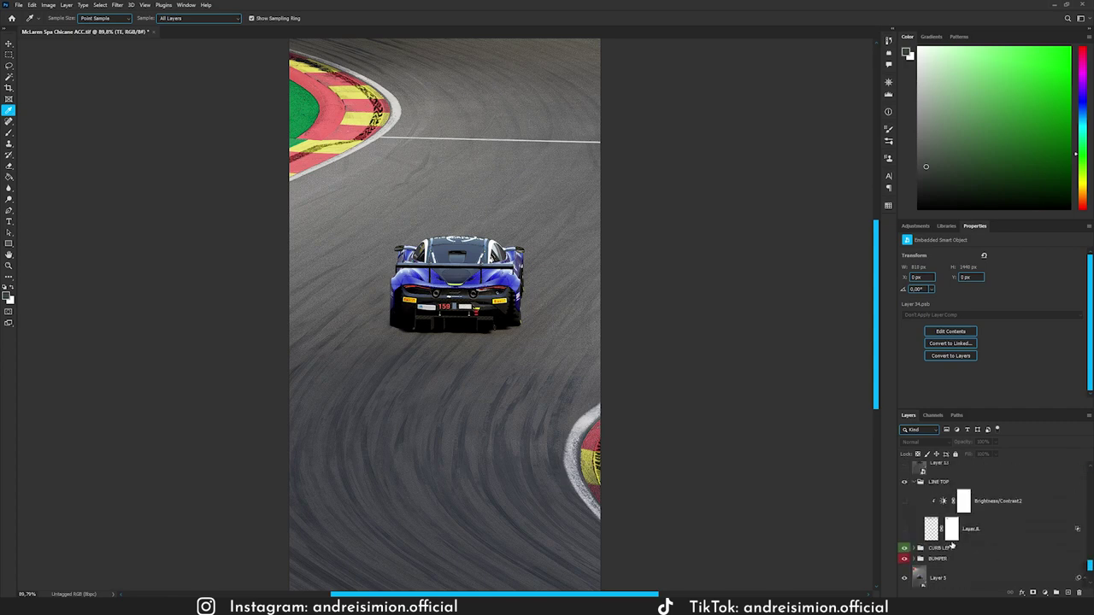
click(949, 513)
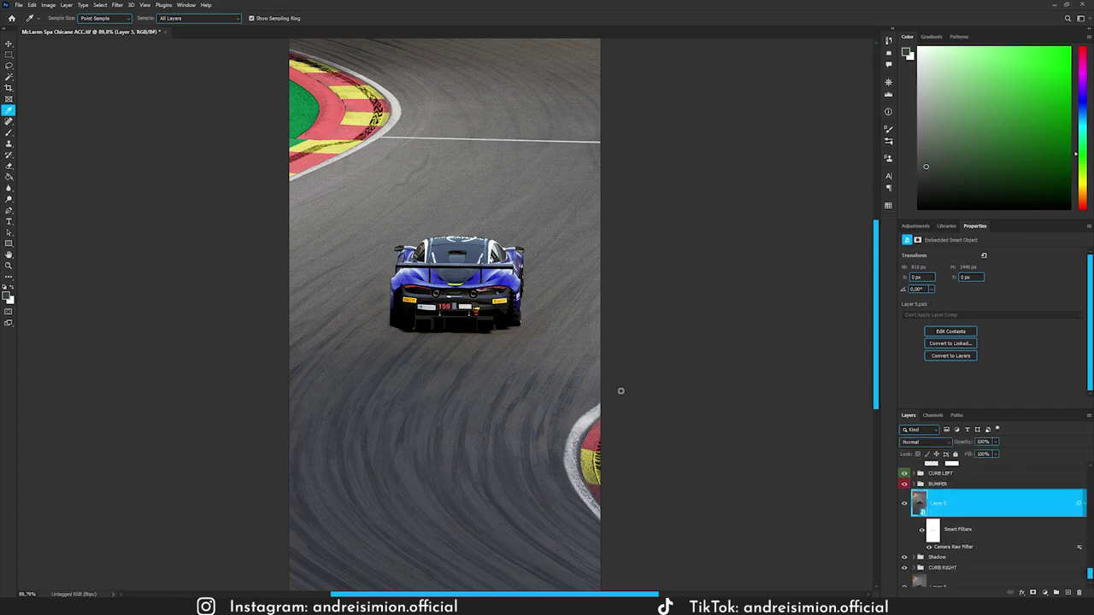
key(l)
right_click(9, 66)
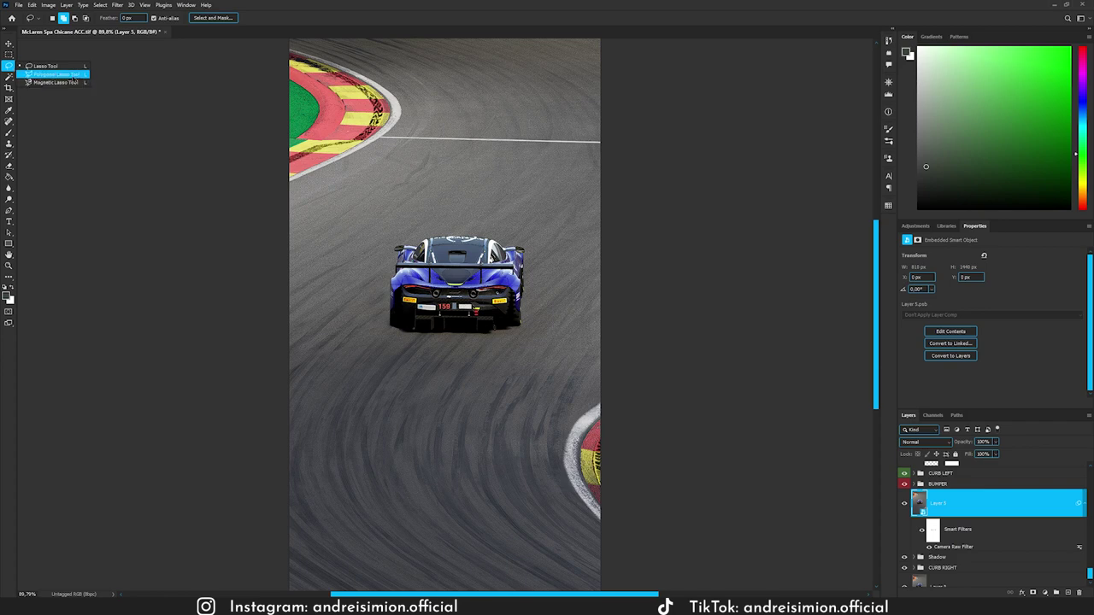
click(74, 76)
scroll(484, 62, up, 3)
click(244, 229)
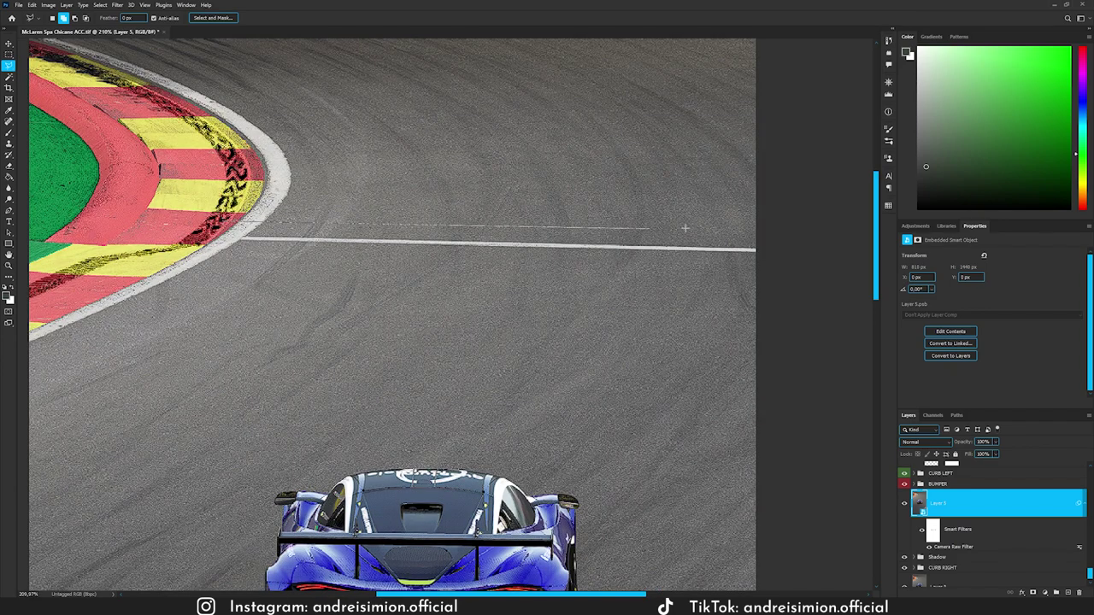
click(784, 233)
click(774, 276)
click(208, 250)
click(242, 229)
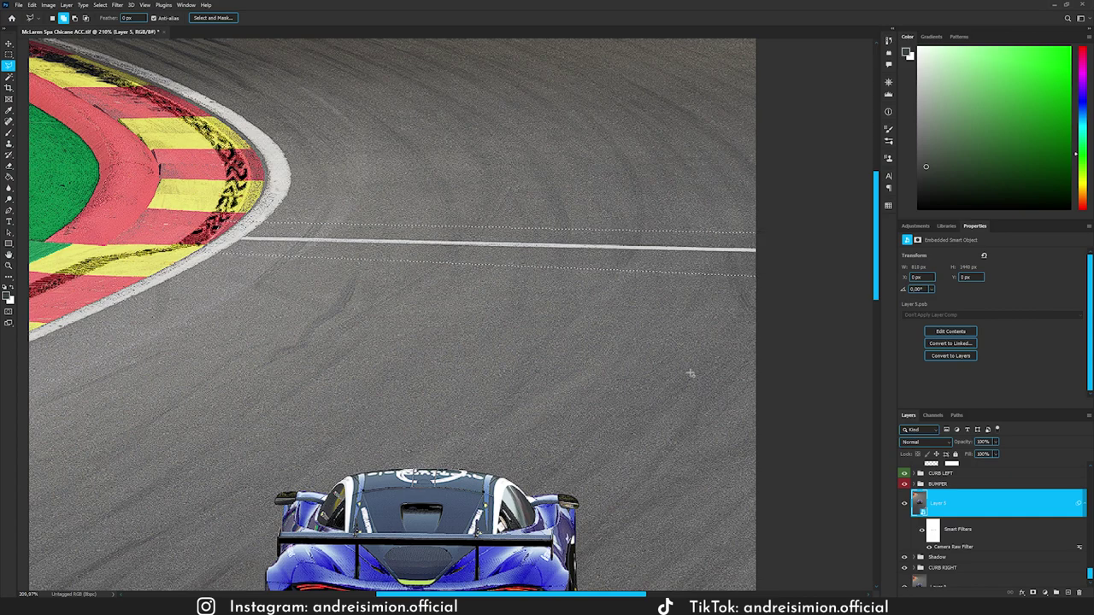
Copy the selected line to a new layer, move it farther up the track and rotate it to slope up toward the right edge.
key(ctrl+j)
key(ctrl+t)
drag(618, 262, 630, 154)
scroll(630, 153, down, 3)
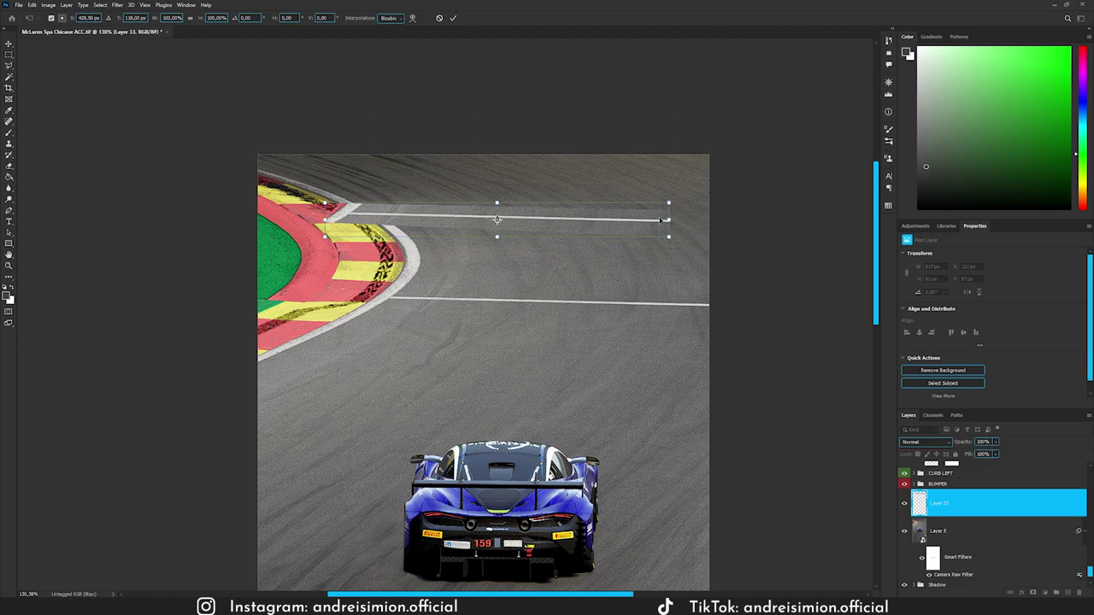
drag(678, 229, 760, 206)
key(Return)
Set the copied line layer's Blend If black values for This Layer to 157 / 187 to hide its asphalt.
key(l)
scroll(591, 187, up, 3)
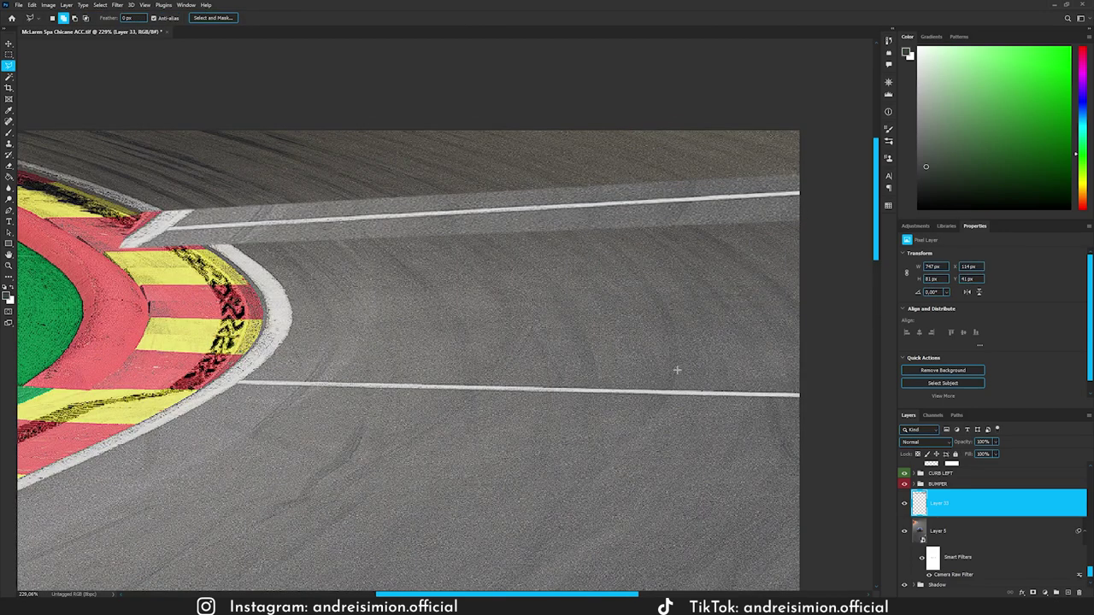
double_click(1017, 507)
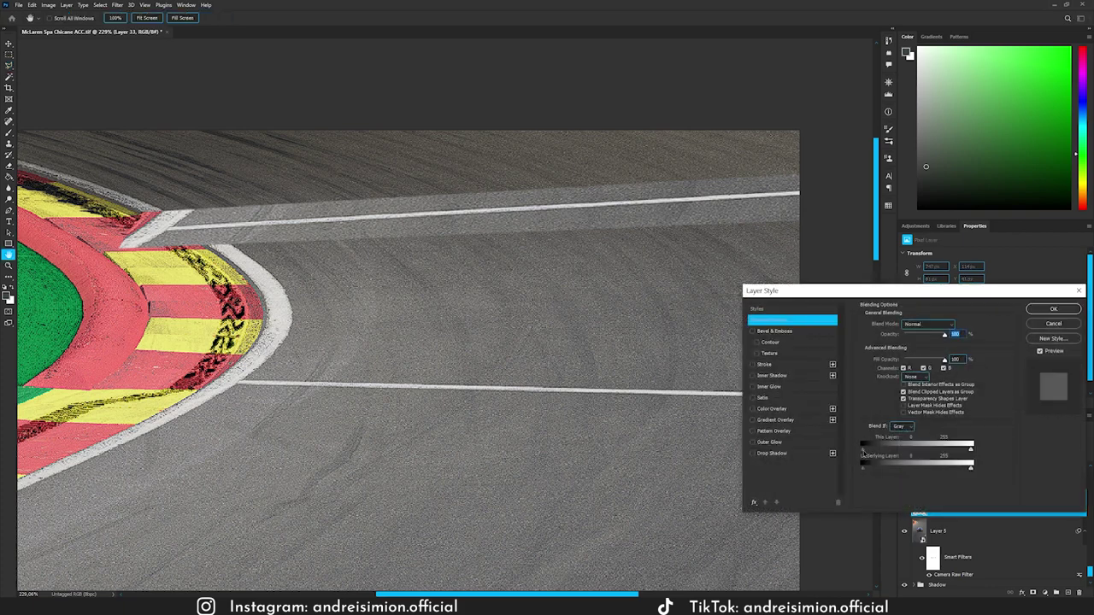
drag(863, 453, 917, 455)
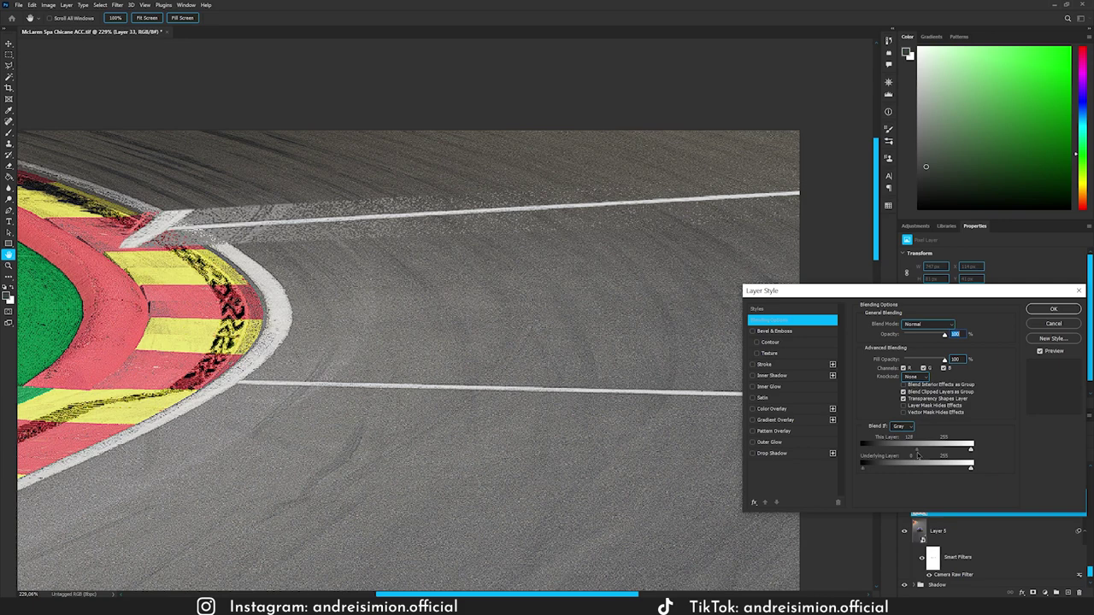
drag(918, 455, 943, 454)
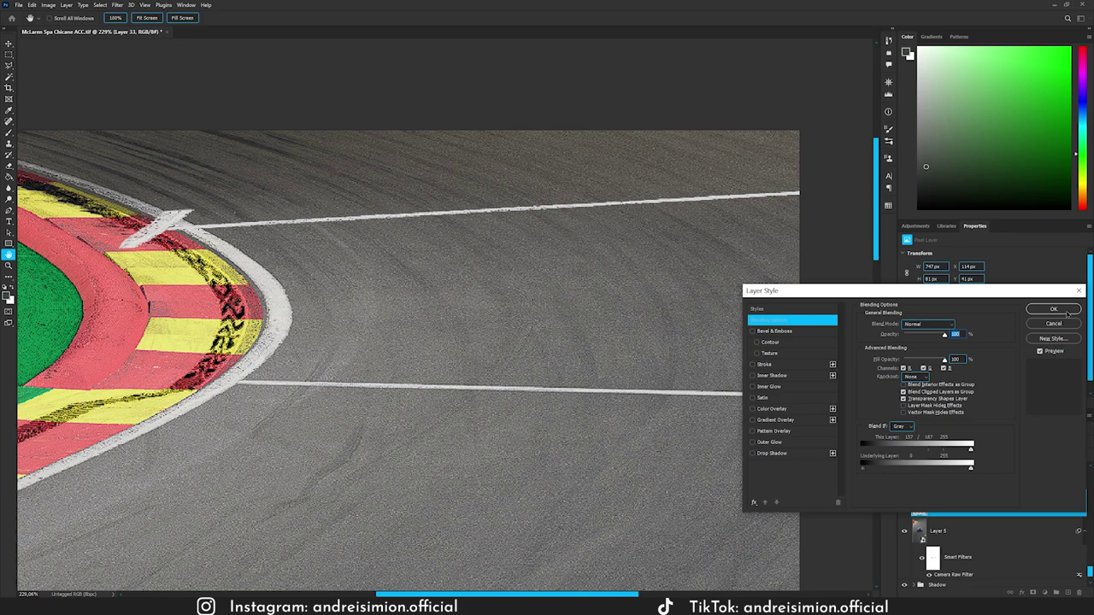
click(1054, 310)
Add a layer mask to the copied line and paint black with the Brush over the leftover white piece on the curb.
key(l)
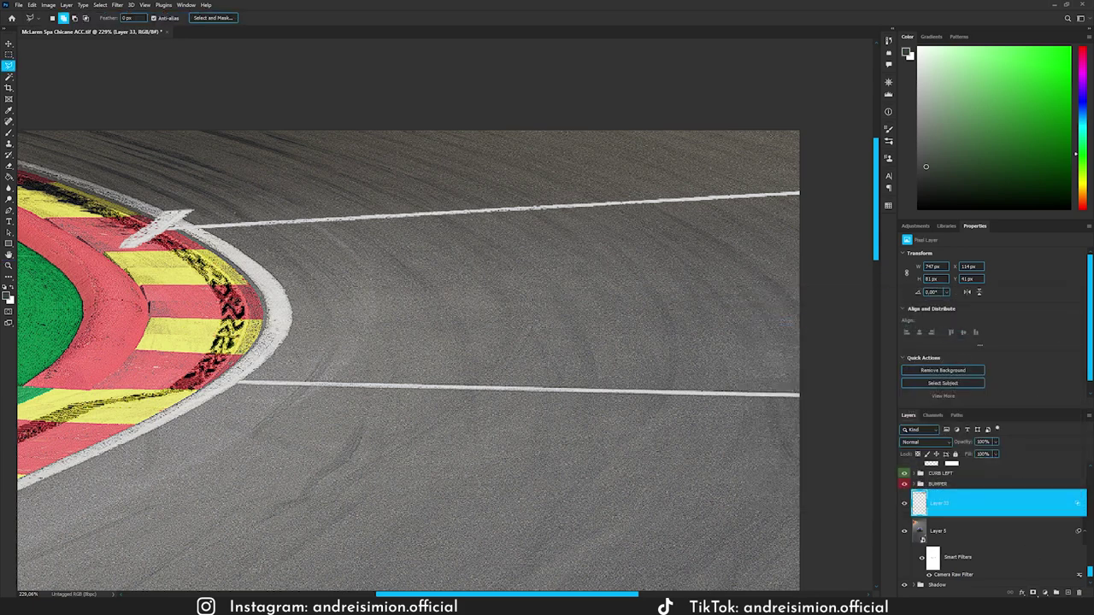
click(1032, 592)
key(b)
scroll(327, 254, up, 3)
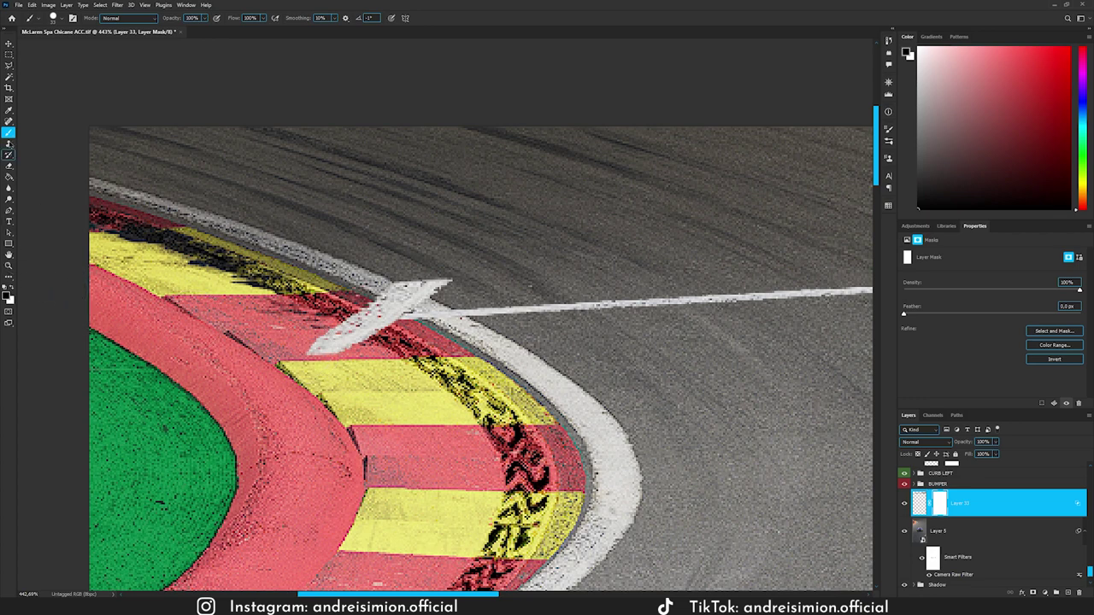
right_click(8, 132)
click(66, 135)
click(10, 298)
mouse_move(427, 286)
mouse_down()
mouse_move(402, 312)
mouse_move(440, 285)
mouse_move(419, 295)
mouse_up()
mouse_move(429, 336)
mouse_down()
mouse_move(378, 317)
mouse_move(310, 350)
mouse_up()
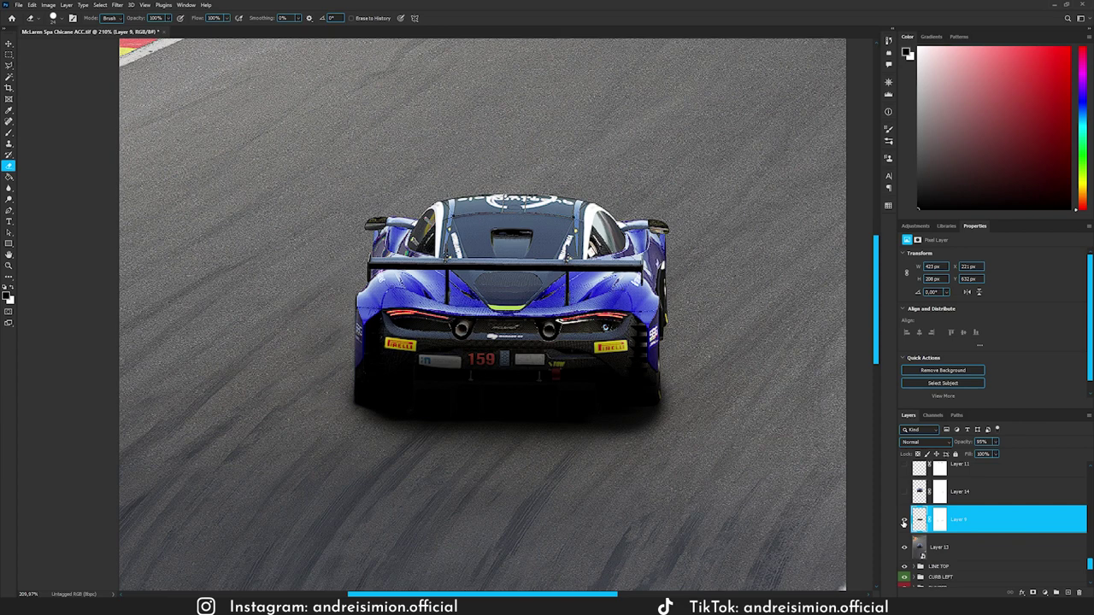
Compare the car's shadow with Layer 9 hidden and shown, and make Layer 14 visible.
click(903, 523)
click(903, 523)
click(908, 493)
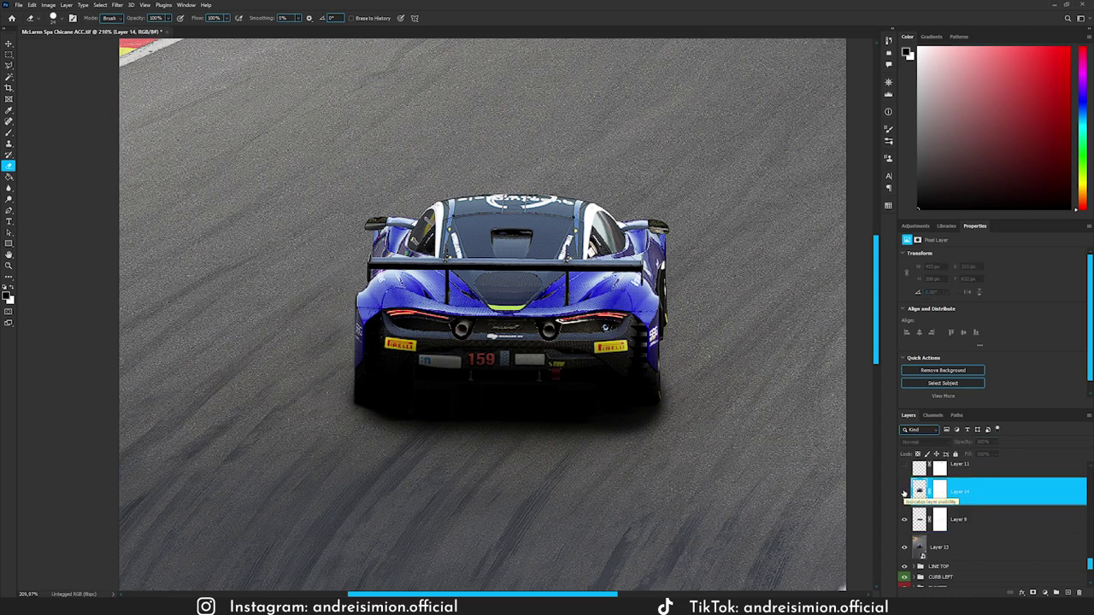
click(904, 492)
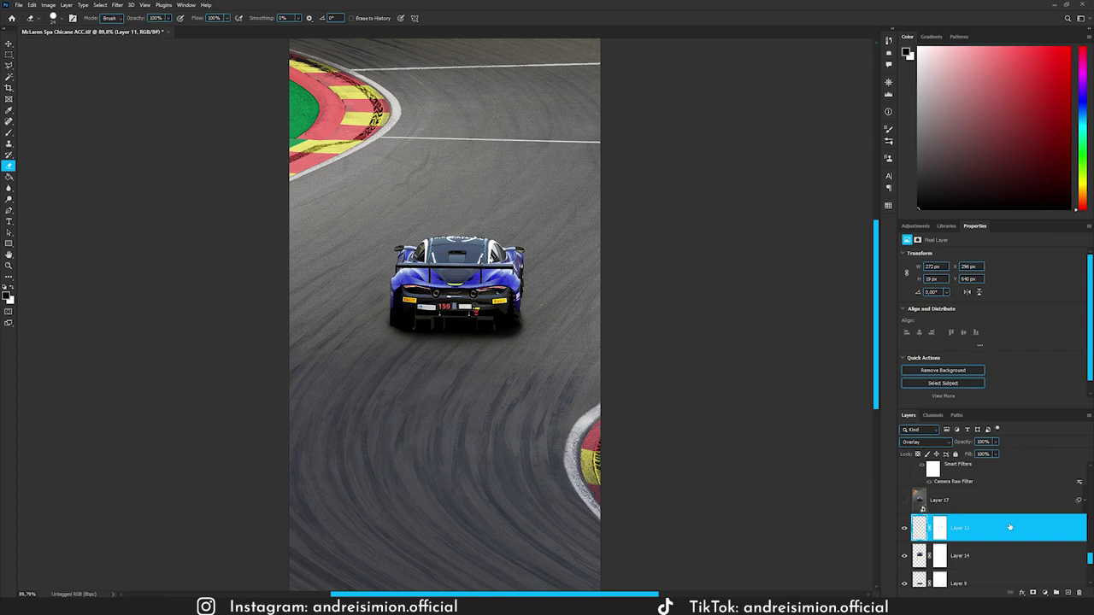
Stamp all visible layers into a new layer above Layer 11, convert it to a smart object and open the Camera Raw Filter.
key(ctrl+shift+alt+e)
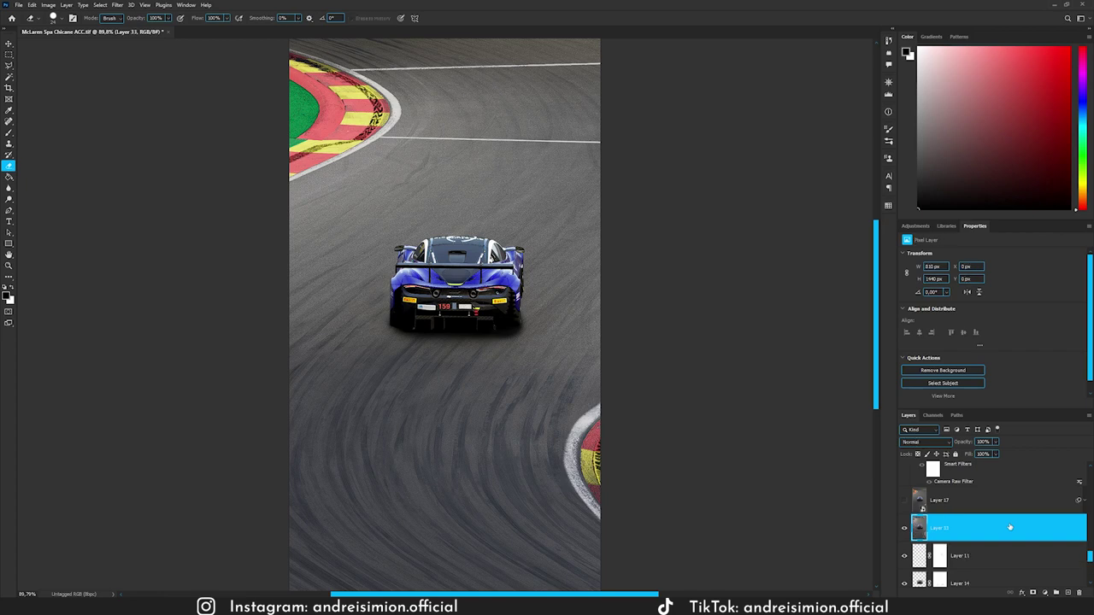
right_click(997, 530)
click(1057, 278)
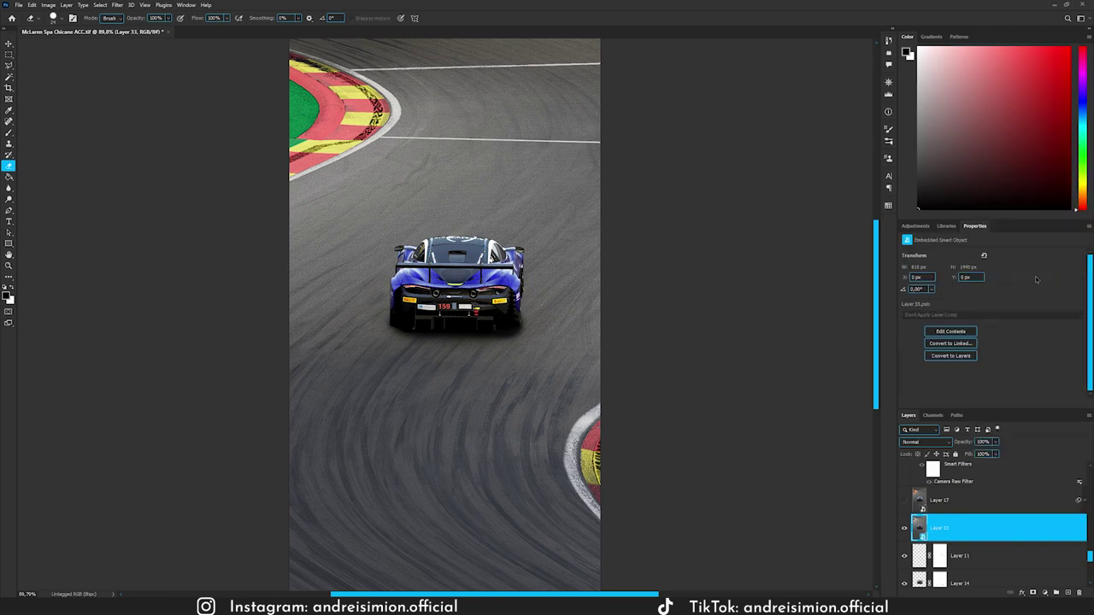
click(117, 4)
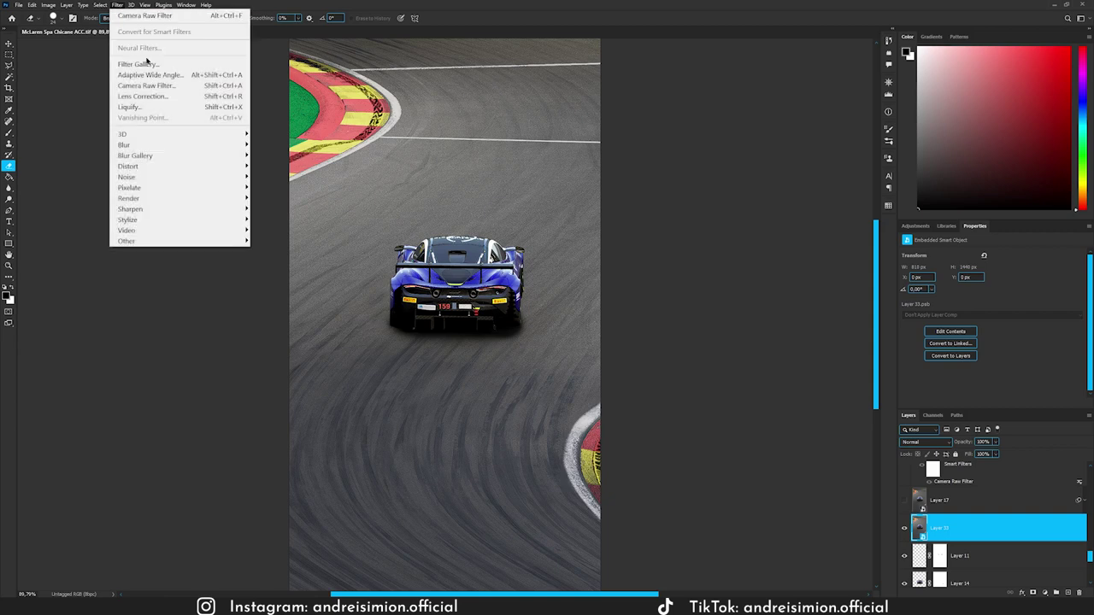
click(147, 86)
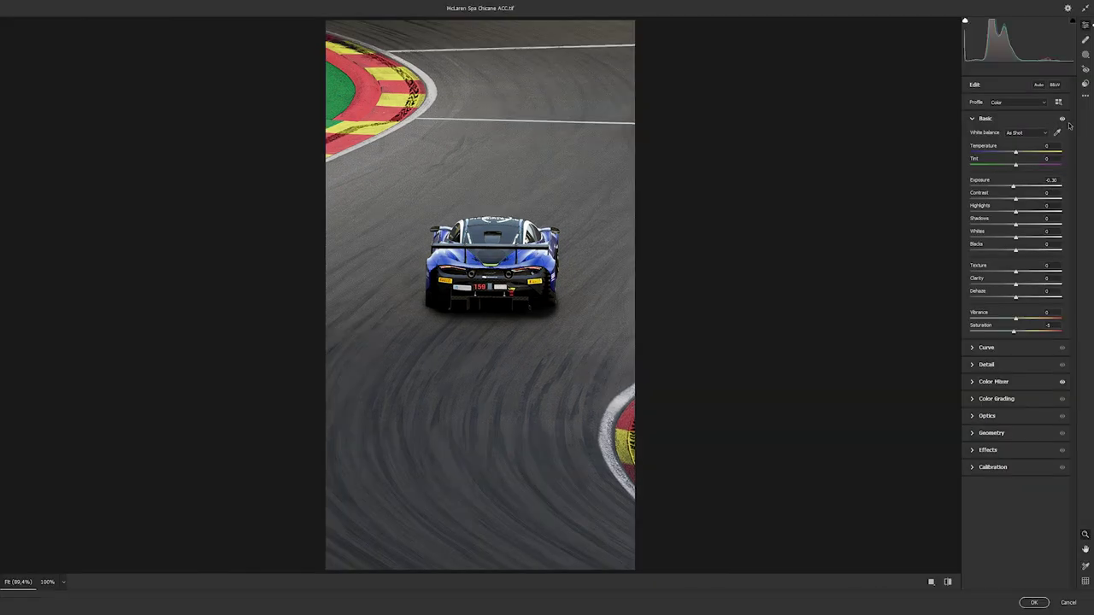
Compare the image with the Camera Raw Basic and Color Mixer adjustments off and on, and review the mixer's saturation and luminance values.
click(1062, 121)
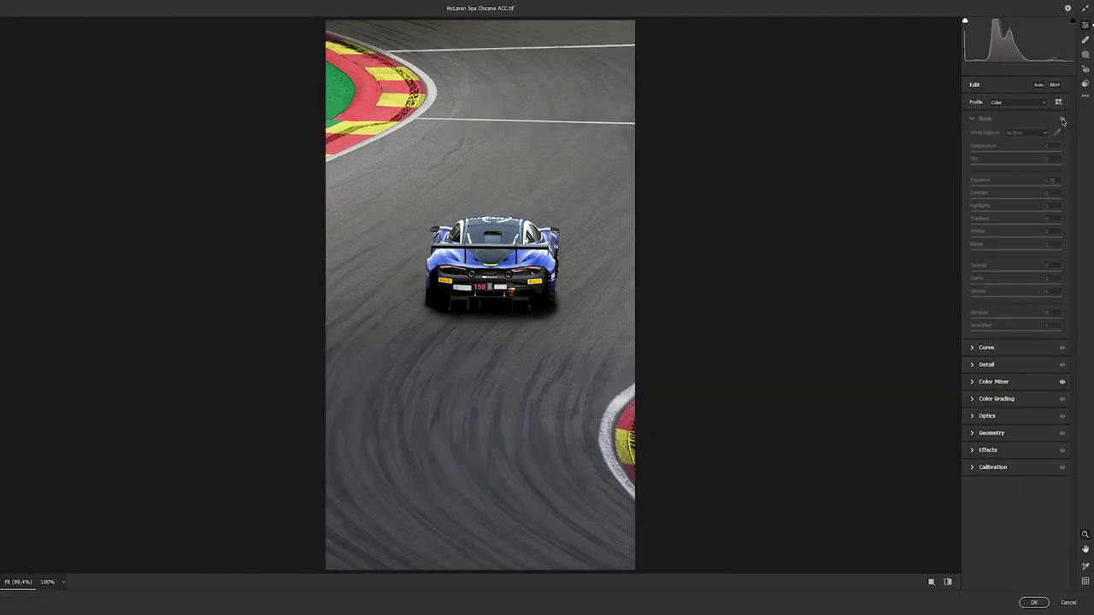
click(1062, 121)
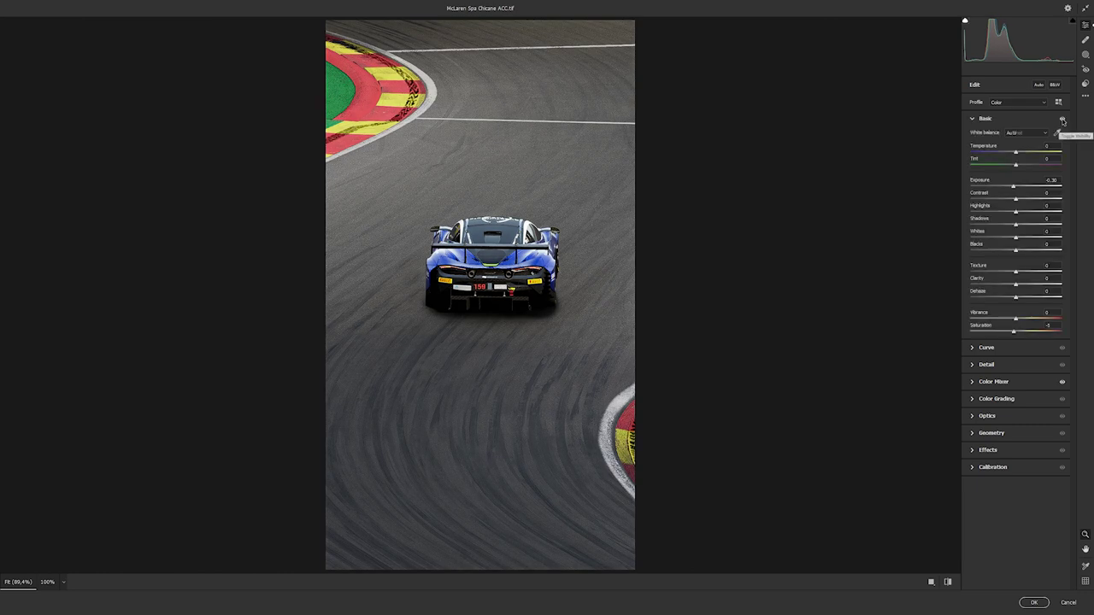
click(977, 382)
click(1063, 170)
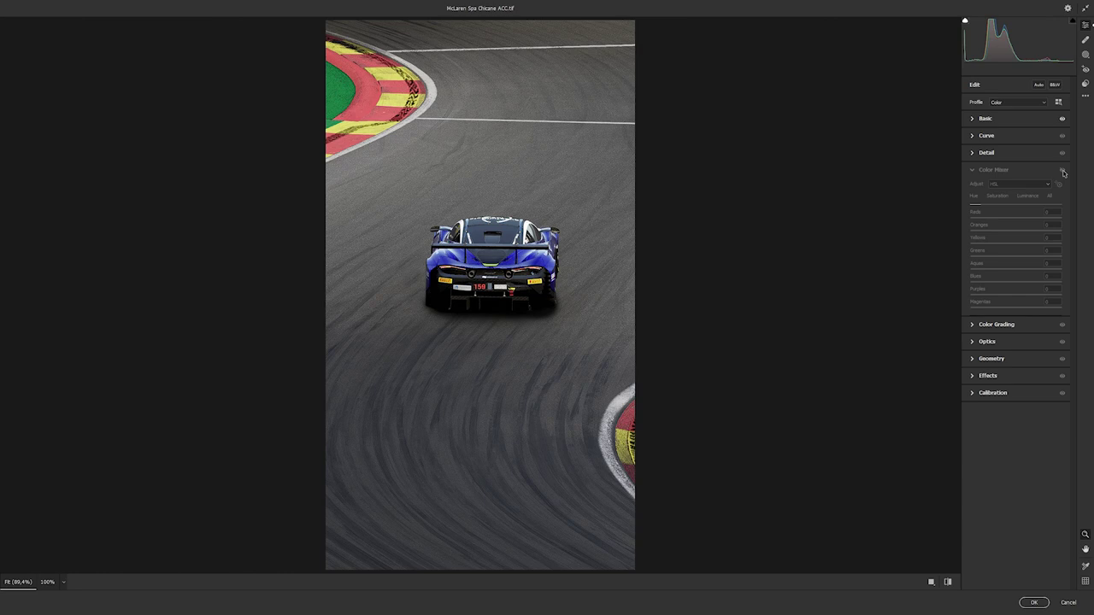
click(1062, 171)
click(997, 195)
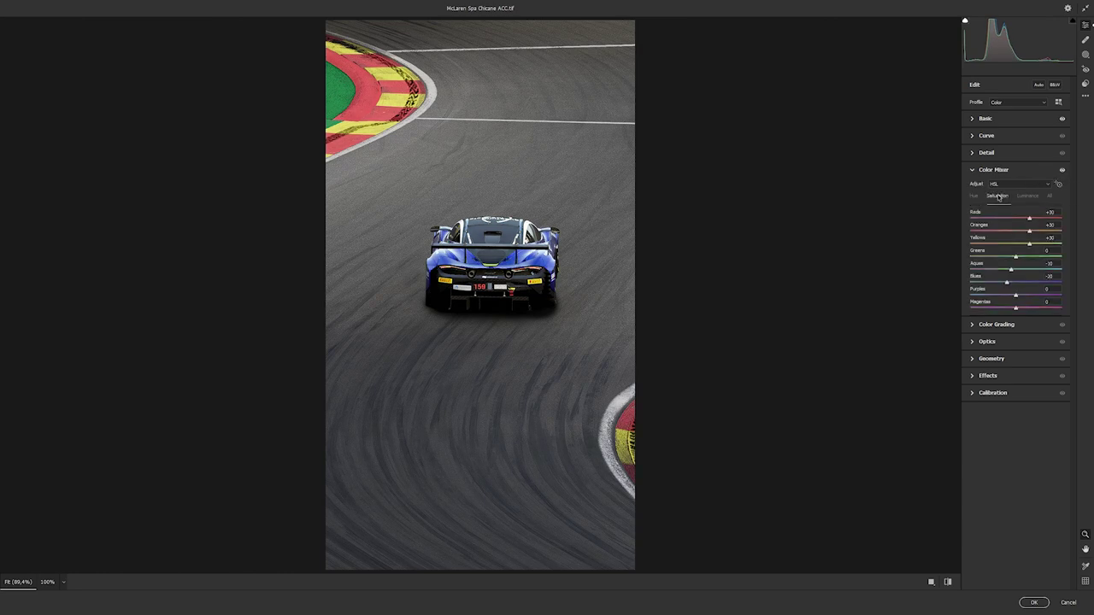
click(1028, 196)
click(1061, 171)
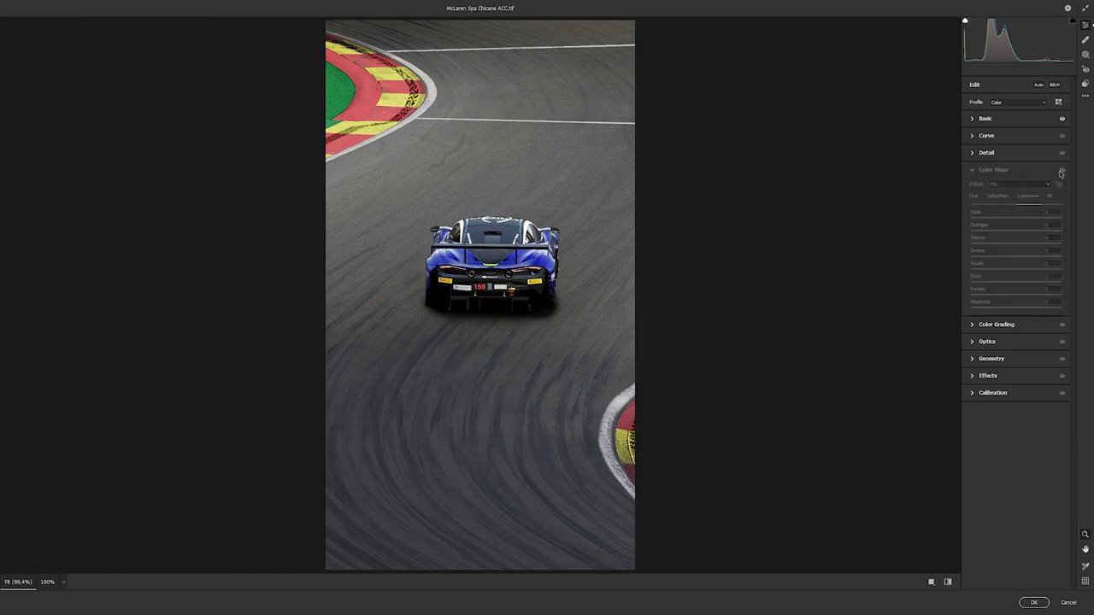
click(1061, 170)
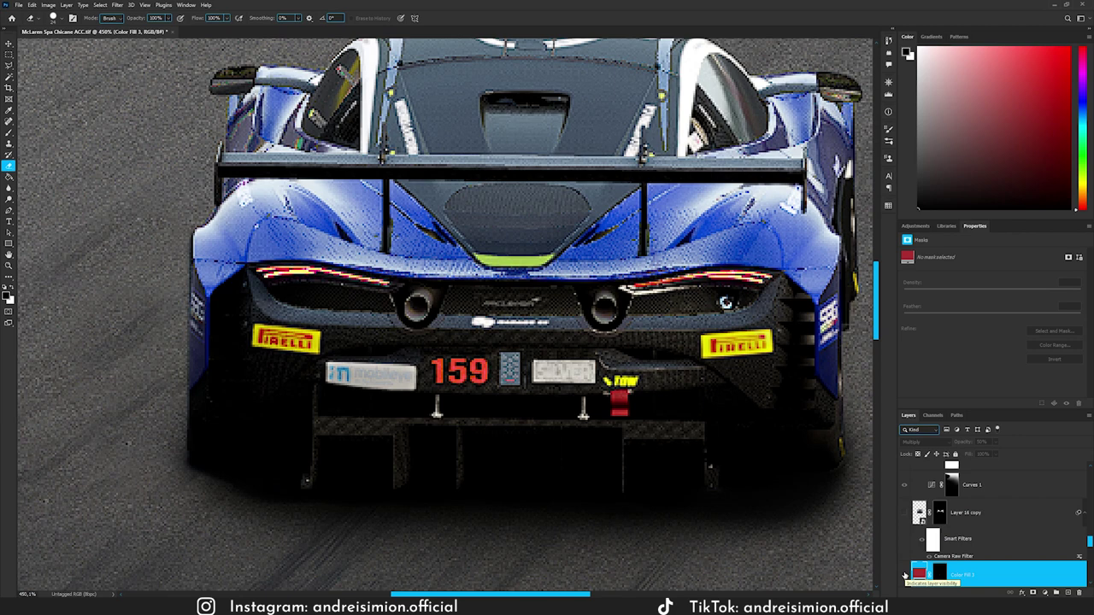
Examine the Color Fill 3 layer's effect on the bumper race number and view its layer mask on its own.
click(905, 576)
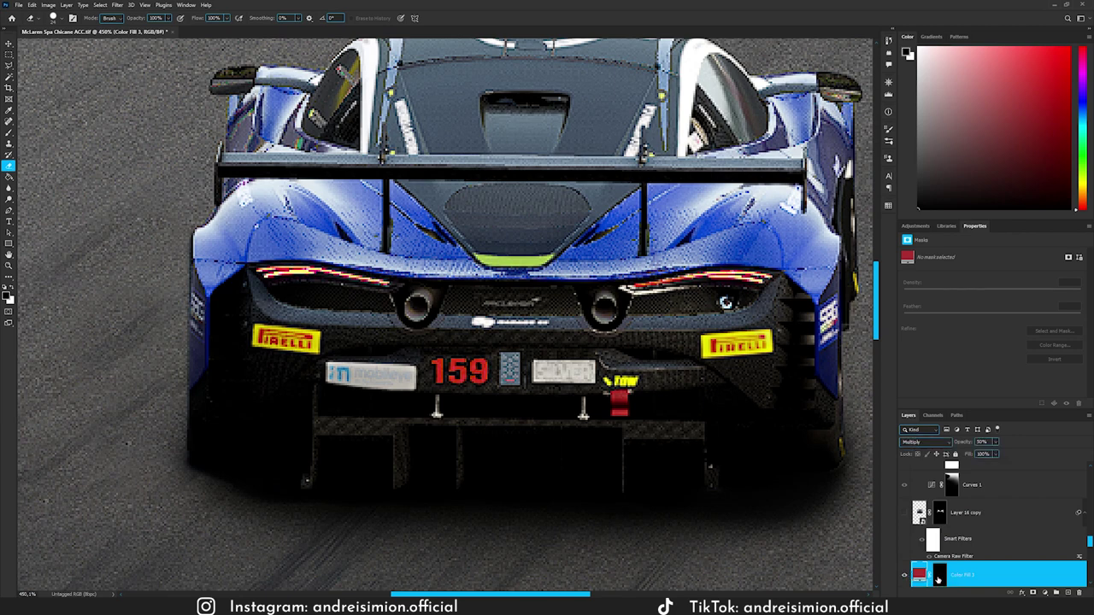
click(938, 578)
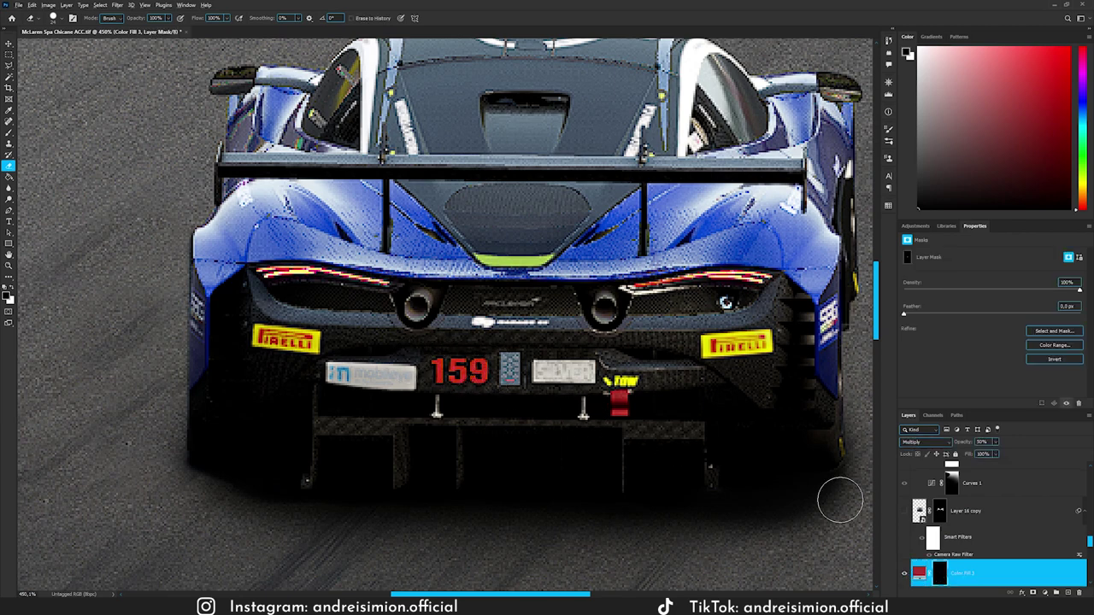
alt+click(940, 577)
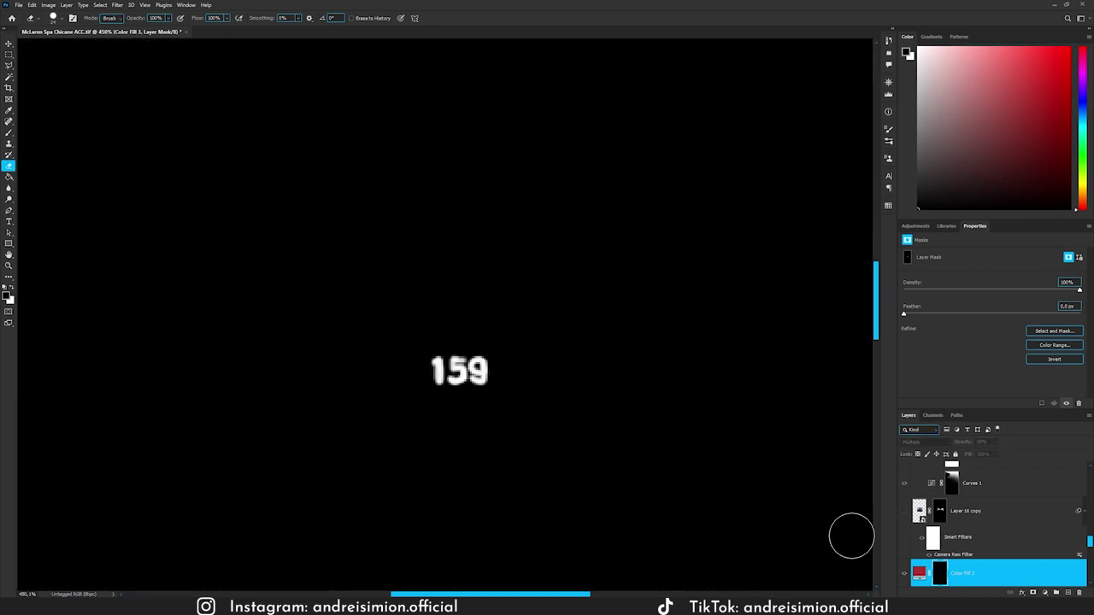
key(b)
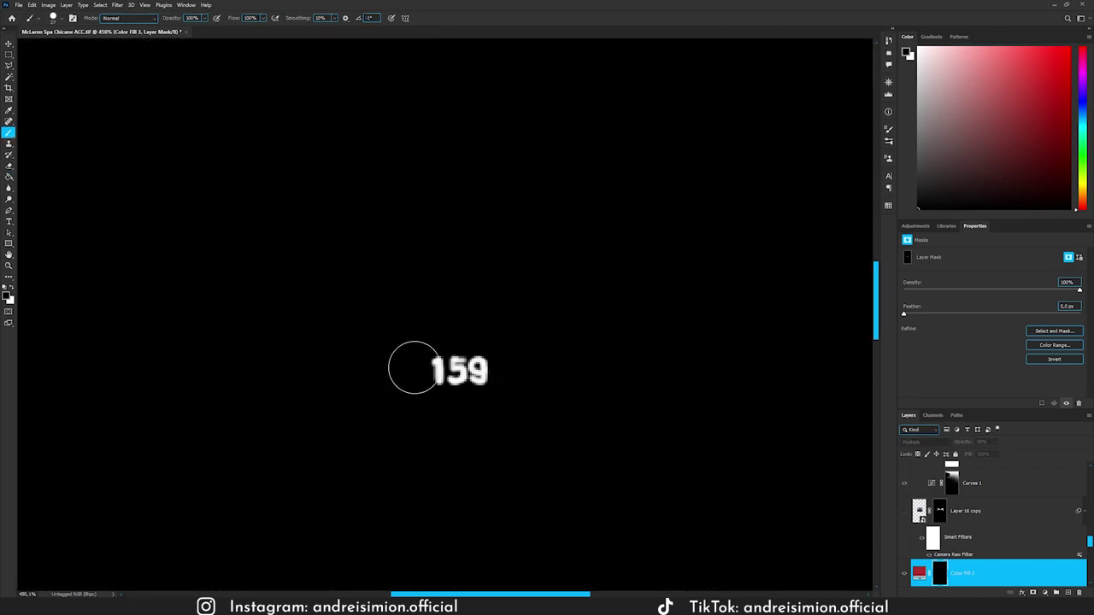
alt+click(940, 577)
click(906, 574)
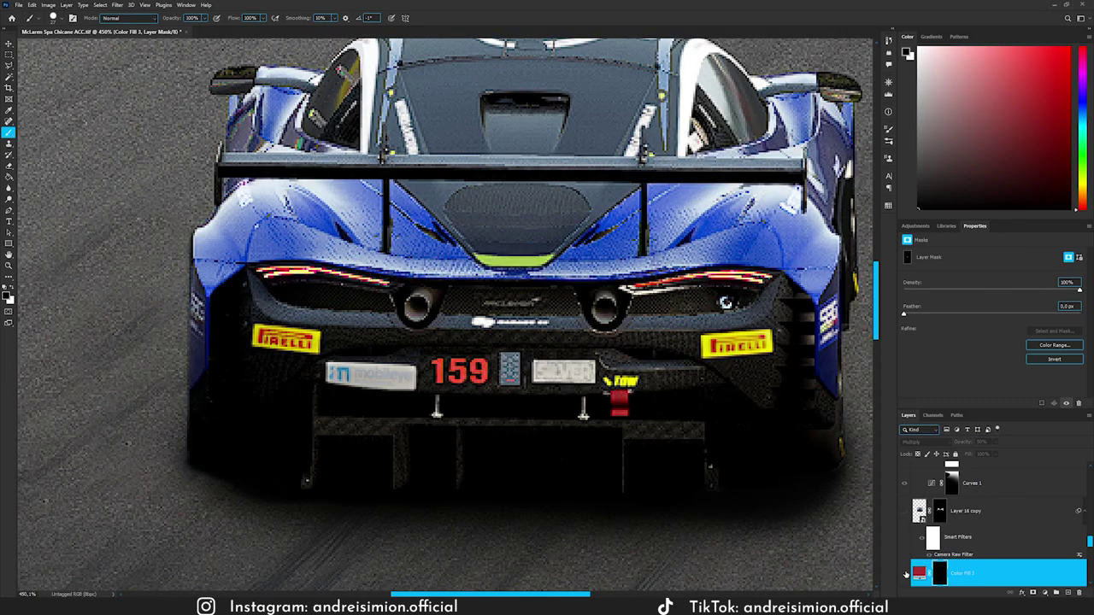
Review Layer 16 copy's Camera Raw Filter, comparing Basic and Color Mixer off and on and checking hue, saturation and luminance.
double_click(952, 554)
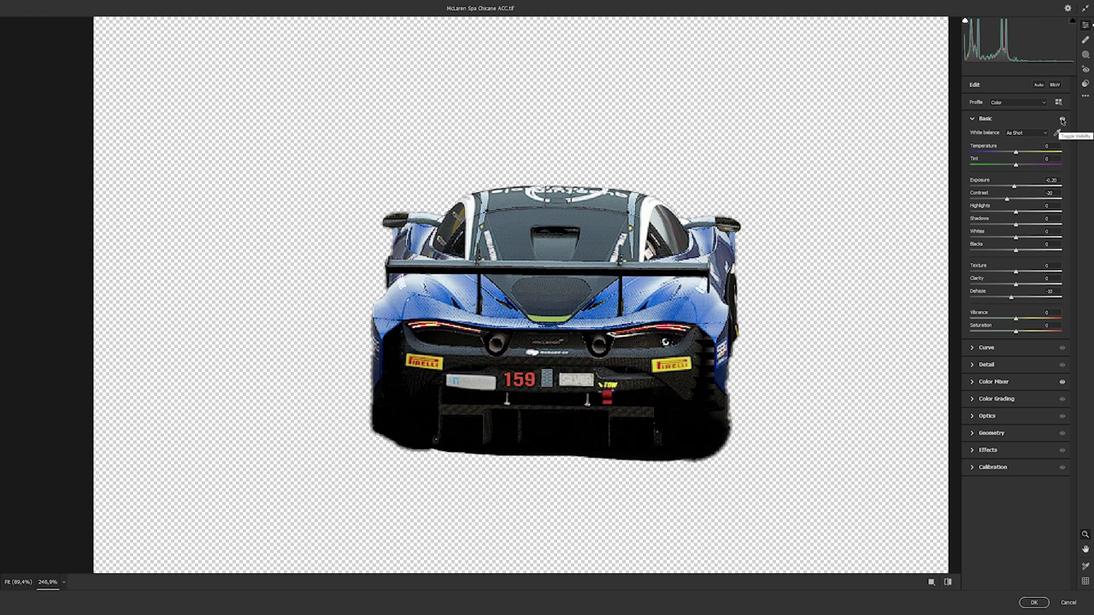
click(1062, 121)
click(1063, 121)
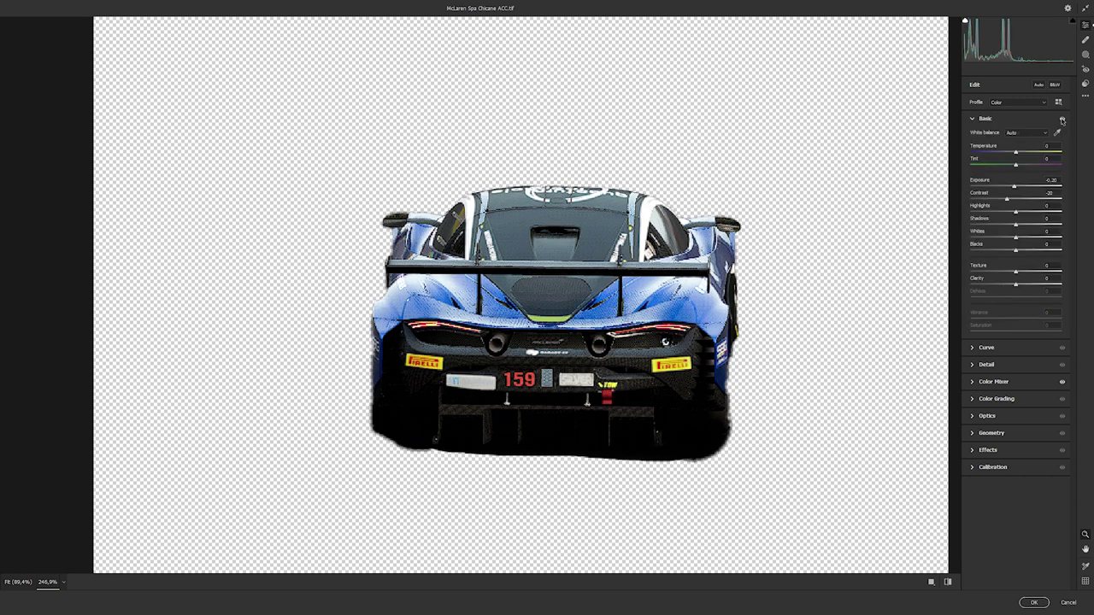
click(971, 384)
click(1062, 170)
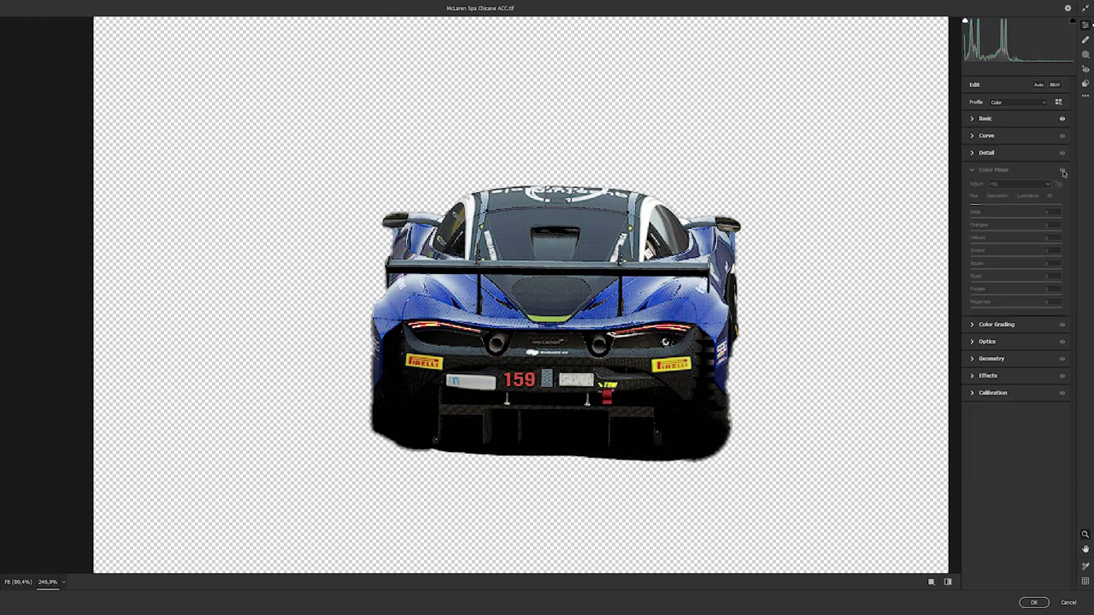
click(1062, 171)
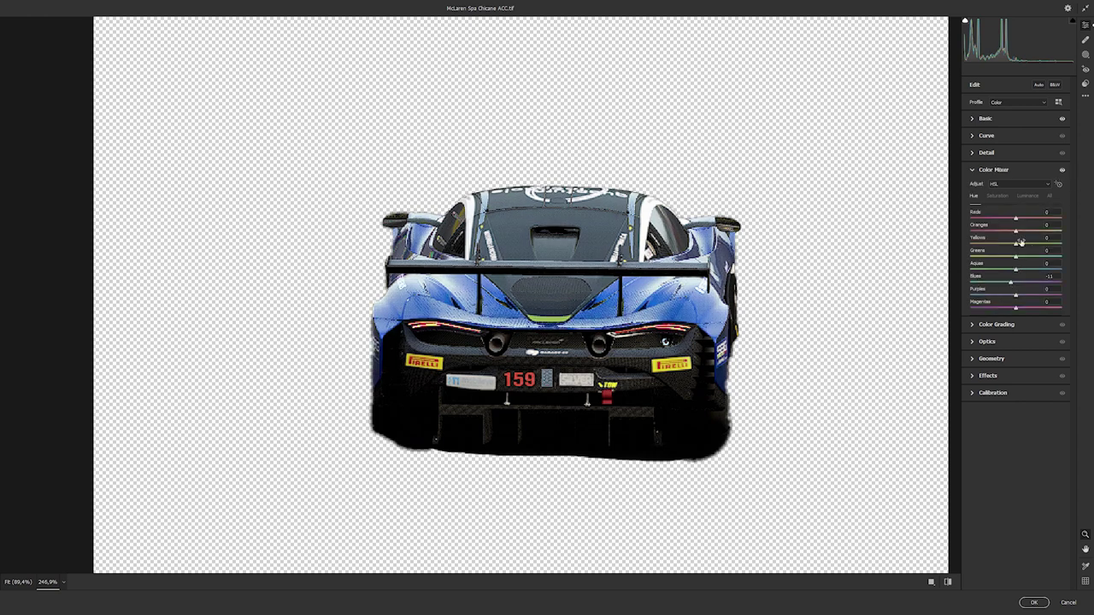
click(997, 196)
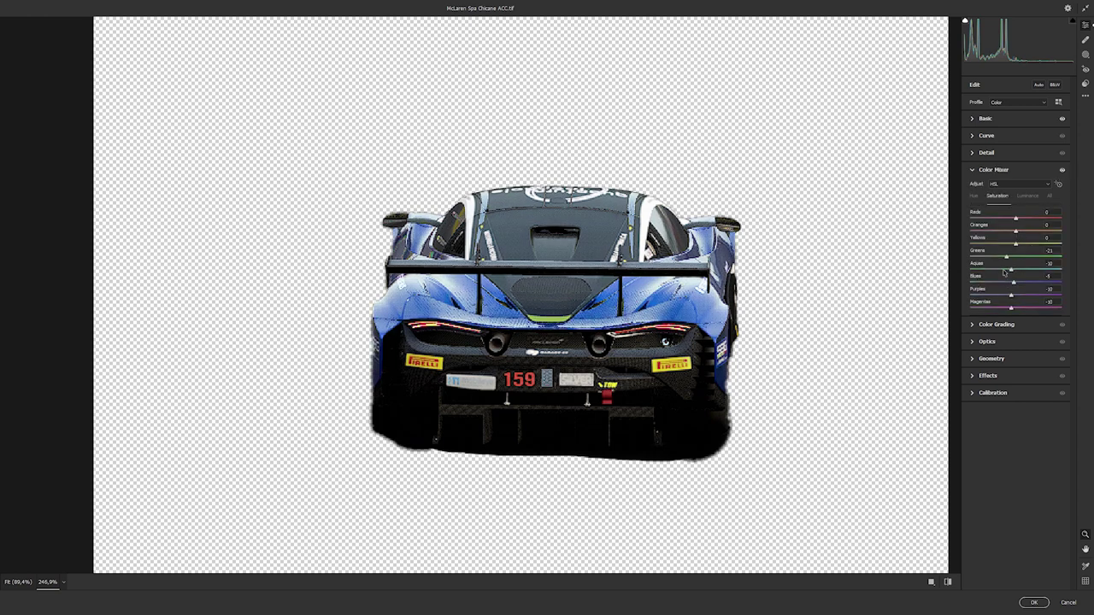
click(1027, 198)
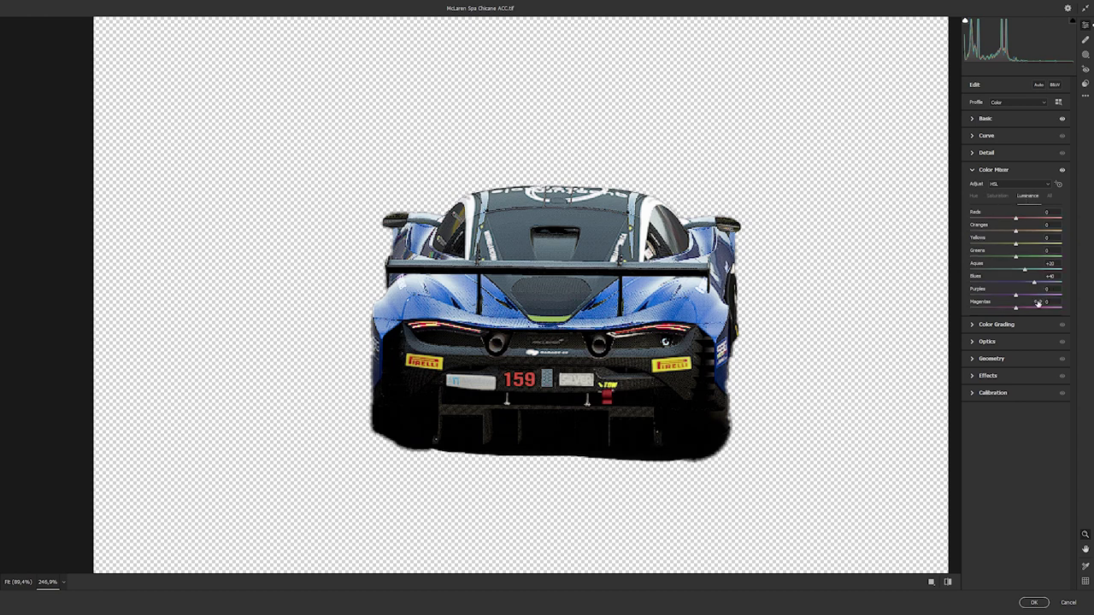
click(1061, 170)
click(1062, 170)
key(Return)
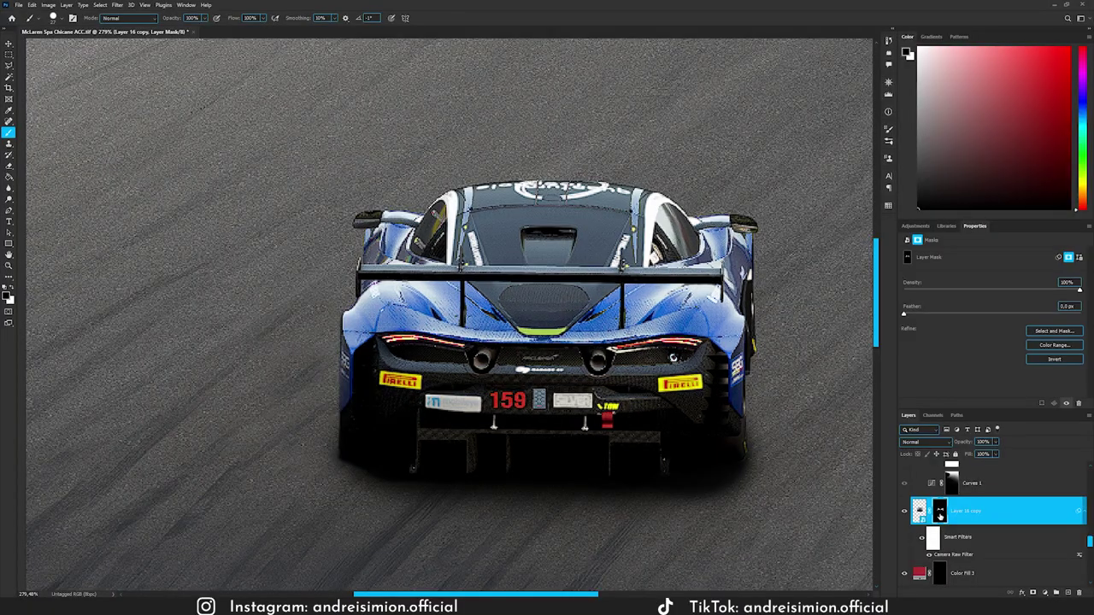
Inspect Layer 16 copy's mask on its own and compare the car with the mask and the layer switched off and on.
alt+click(940, 511)
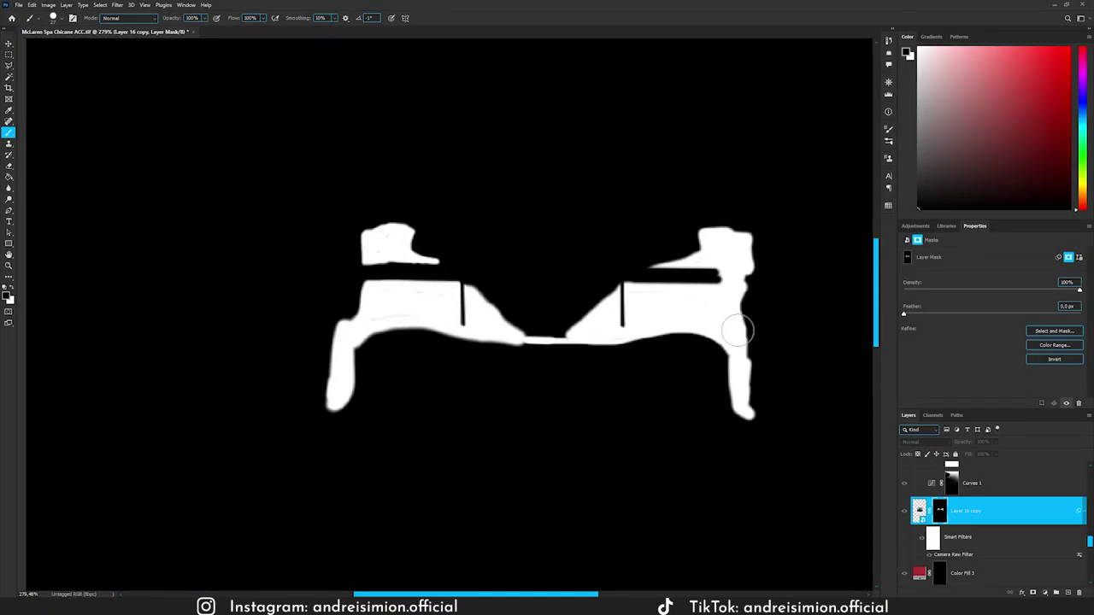
alt+click(940, 511)
shift+click(940, 511)
shift+click(940, 511)
shift+click(940, 511)
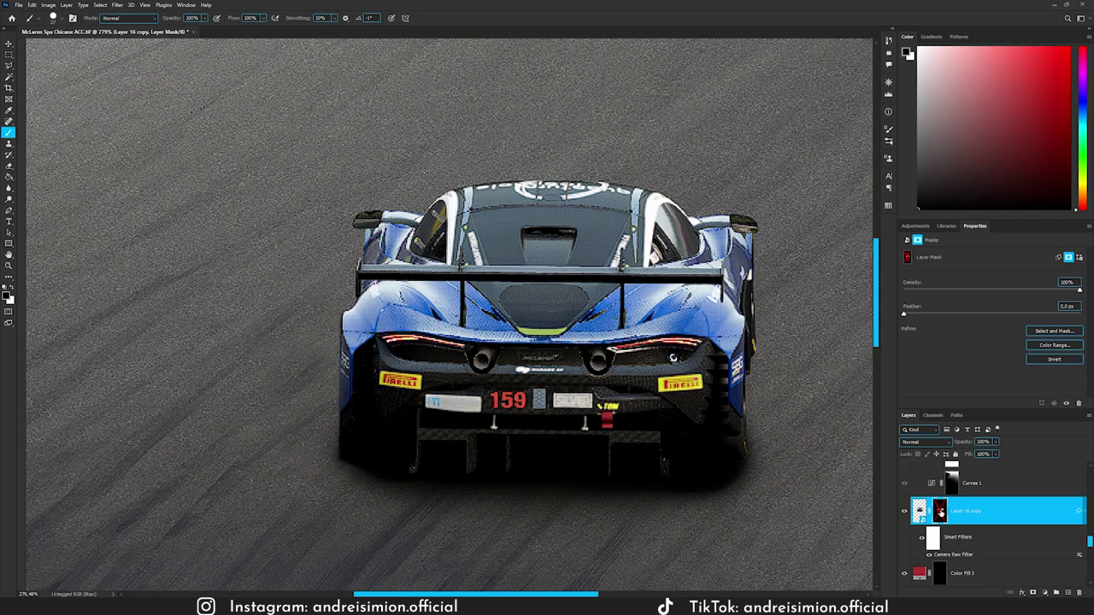
shift+click(940, 511)
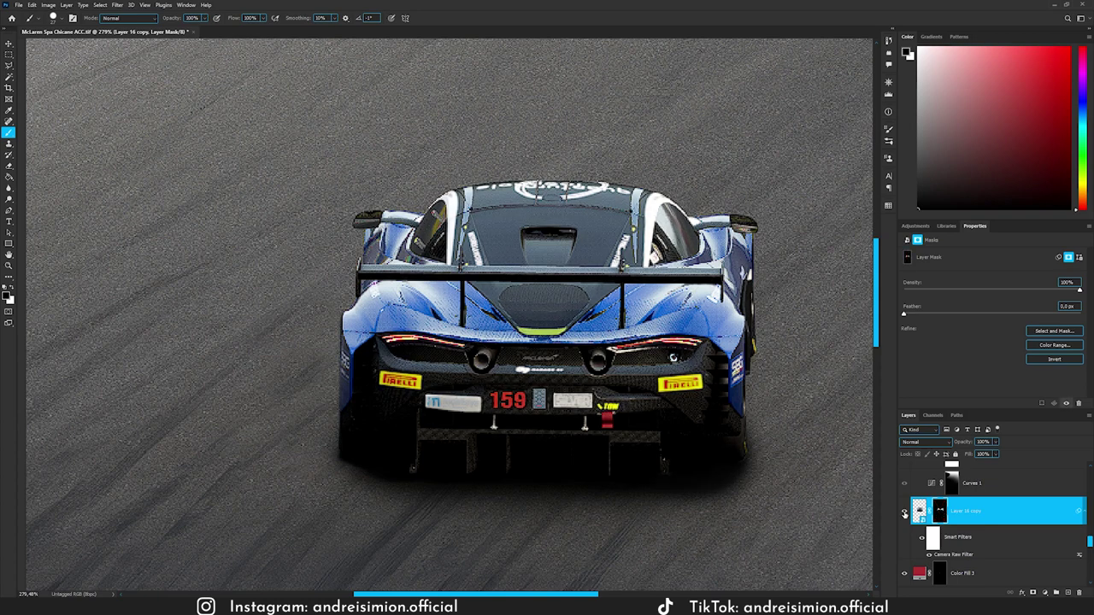
click(904, 513)
click(904, 513)
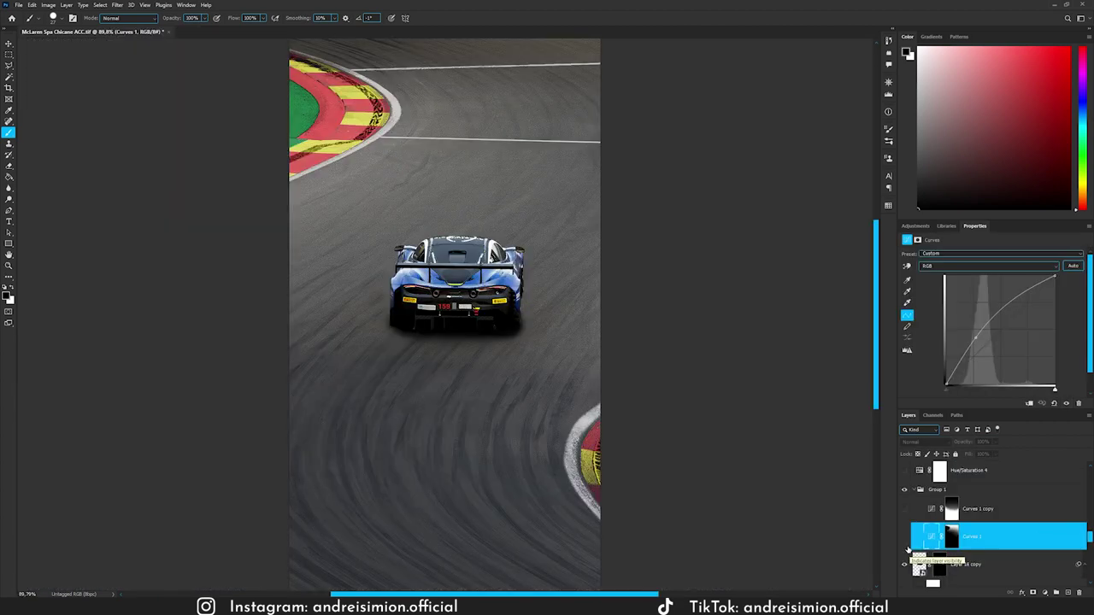
Examine the Curves 1 adjustment and its layer mask, and make the Curves 1 layer visible.
click(975, 338)
click(952, 537)
alt+click(952, 536)
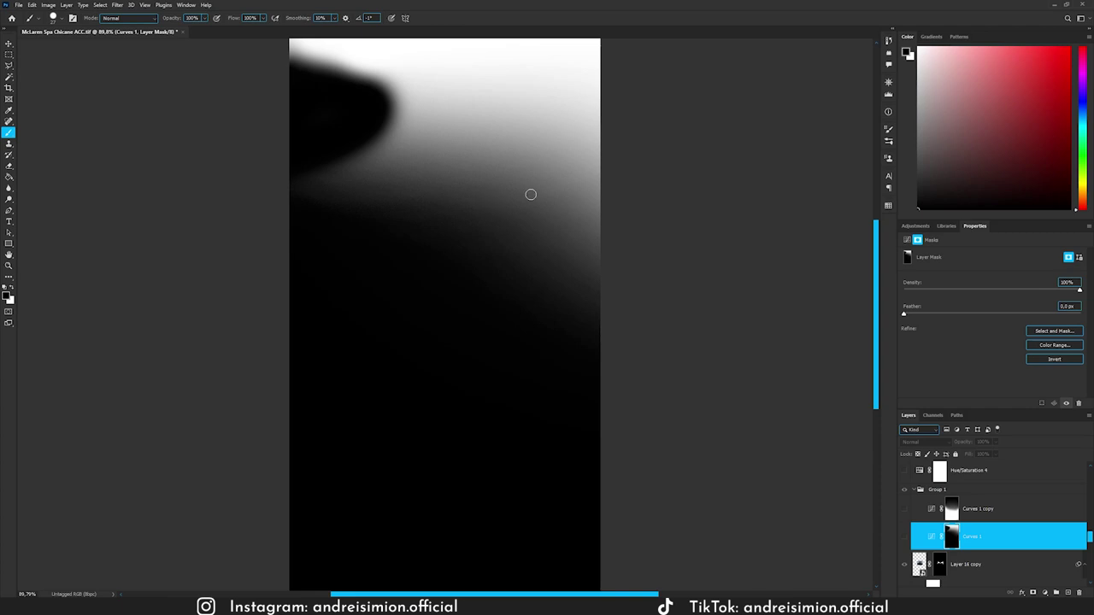
alt+click(954, 541)
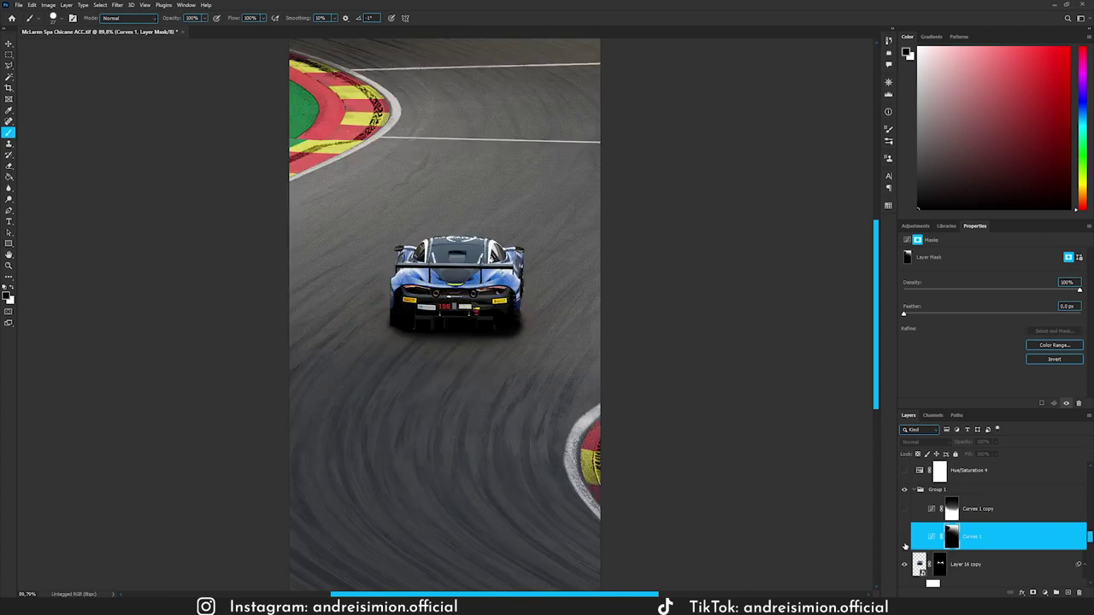
click(903, 538)
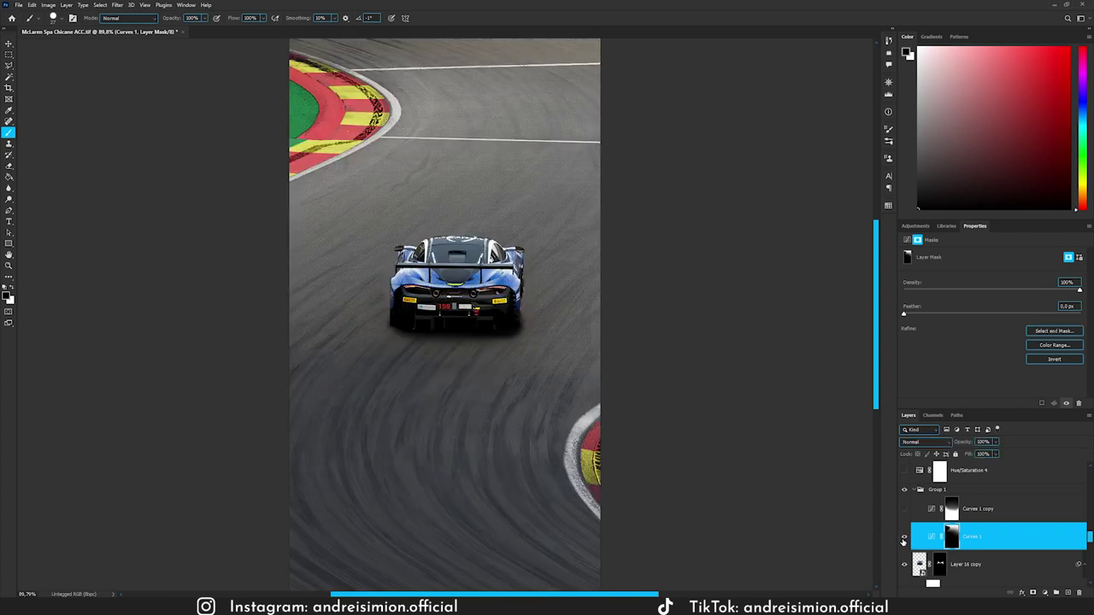
Examine the darkening curve of Curves 1 copy and view its layer mask on its own.
click(935, 512)
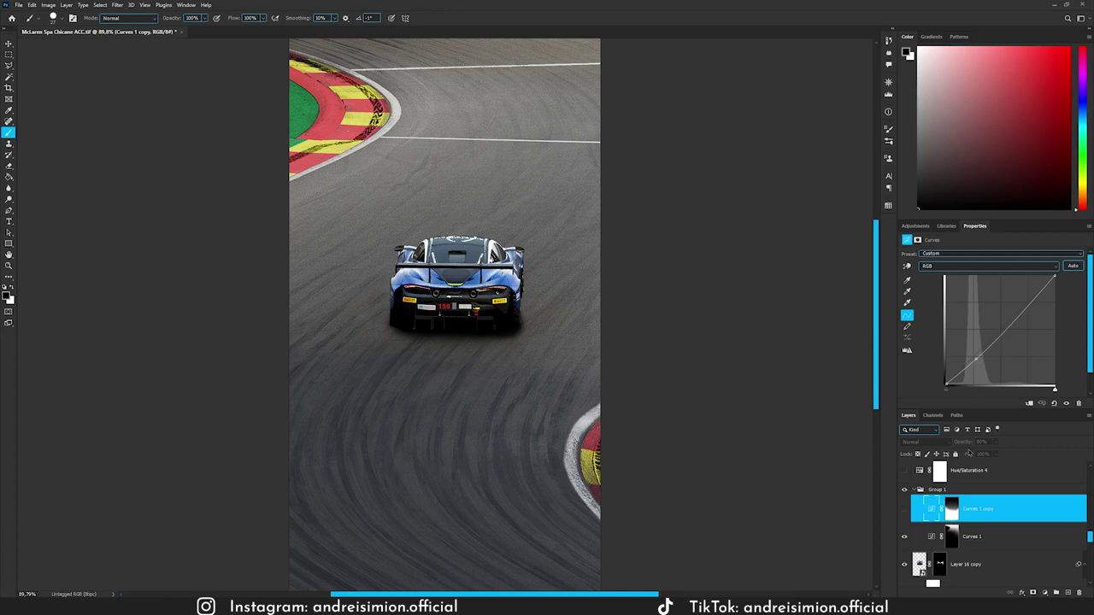
click(952, 510)
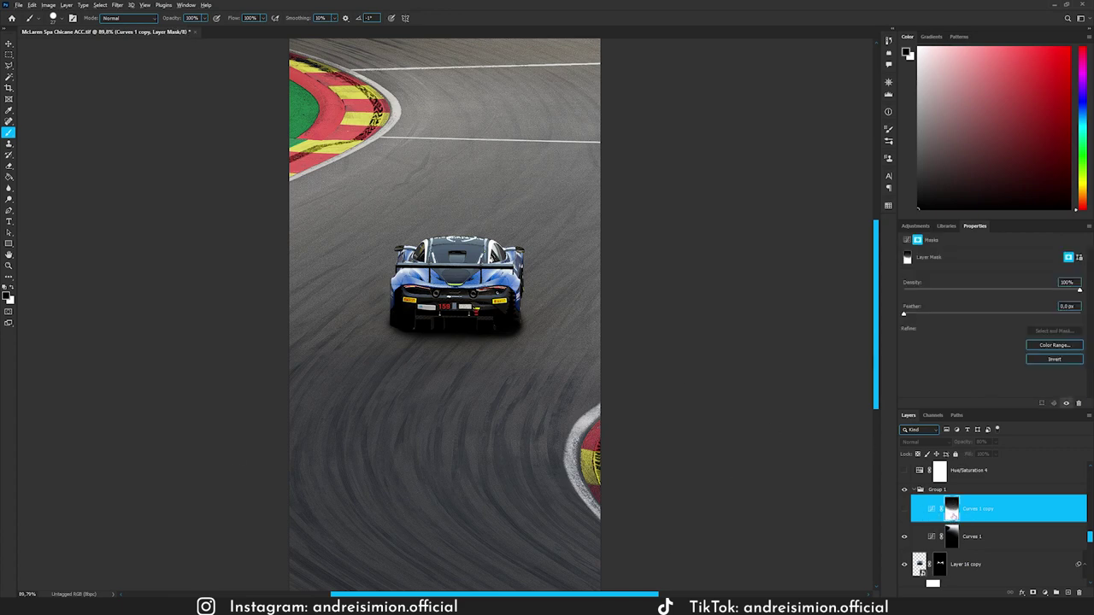
alt+click(952, 513)
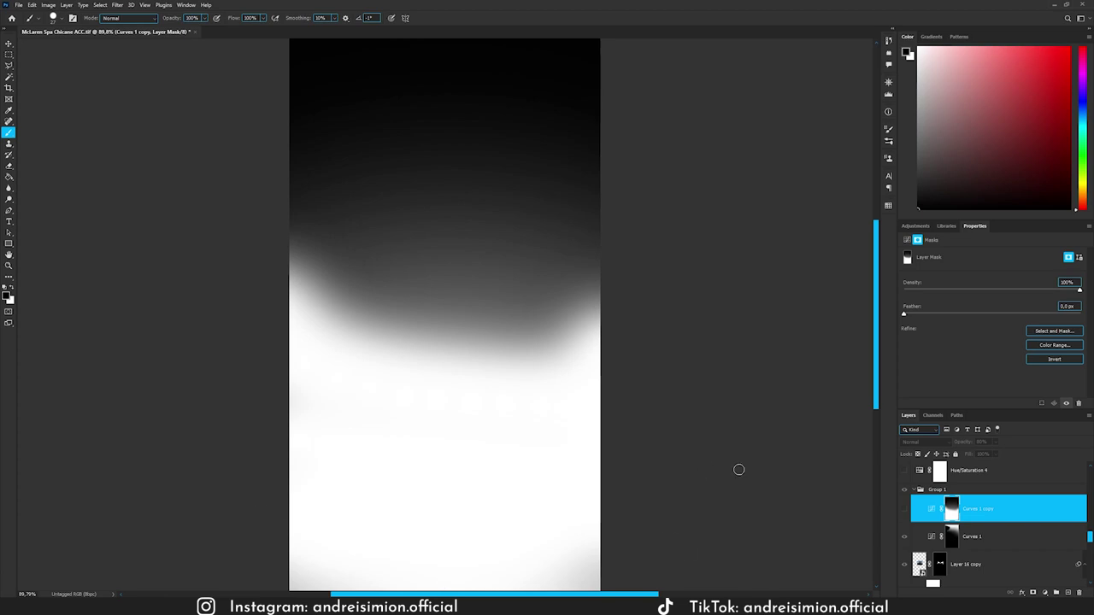
alt+click(949, 510)
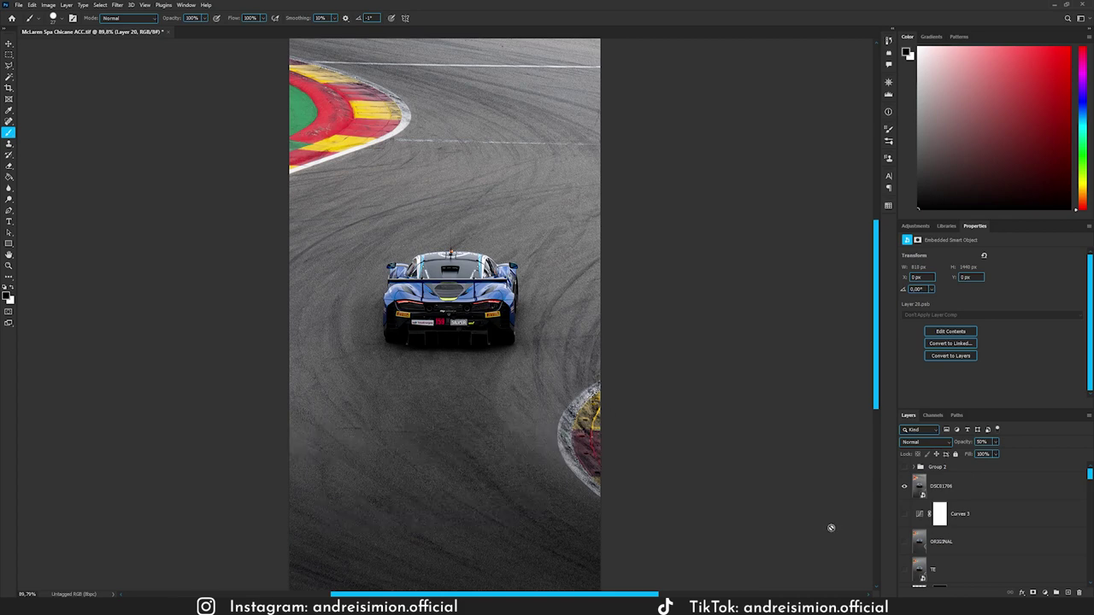
Add a new empty layer directly above the DSC01706 reference photo layer.
click(987, 497)
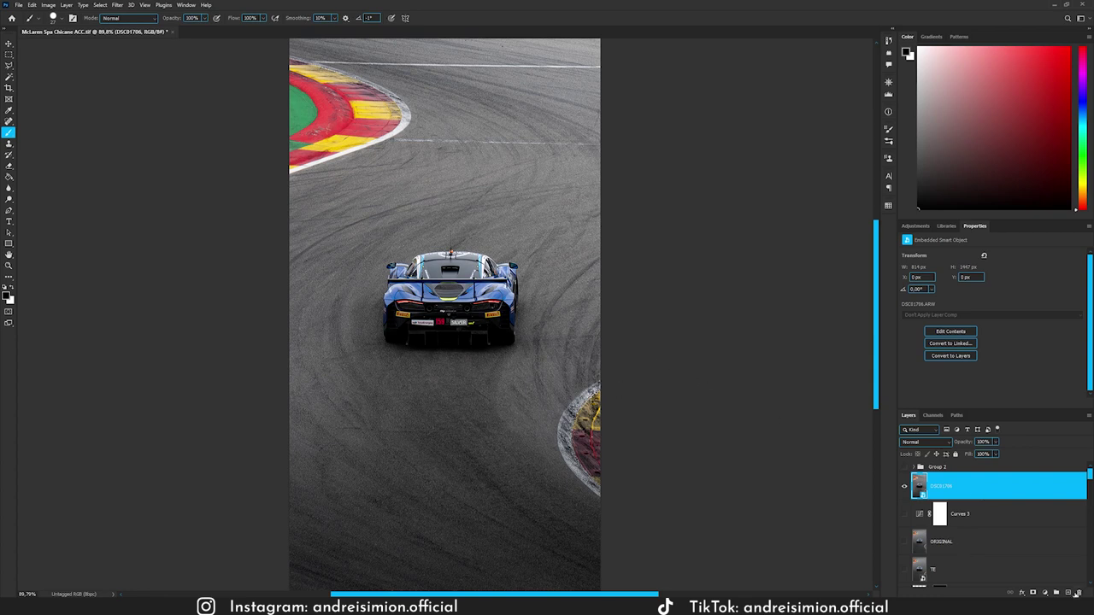
click(1068, 593)
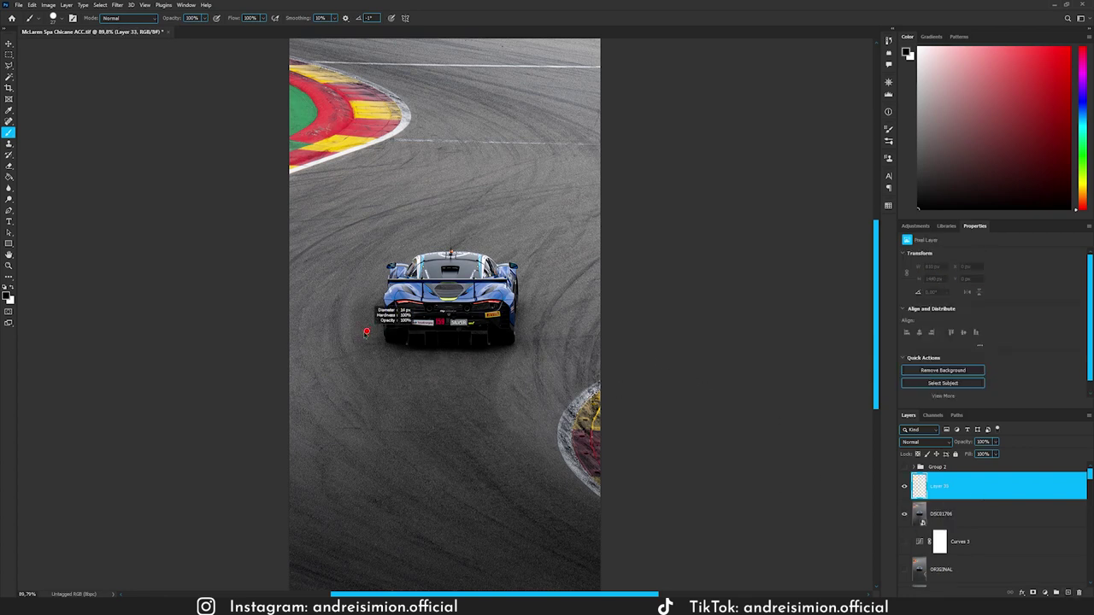
Paint bright green outlines around the race car and both curbs of the reference photo on the empty Layer 33.
click(1084, 153)
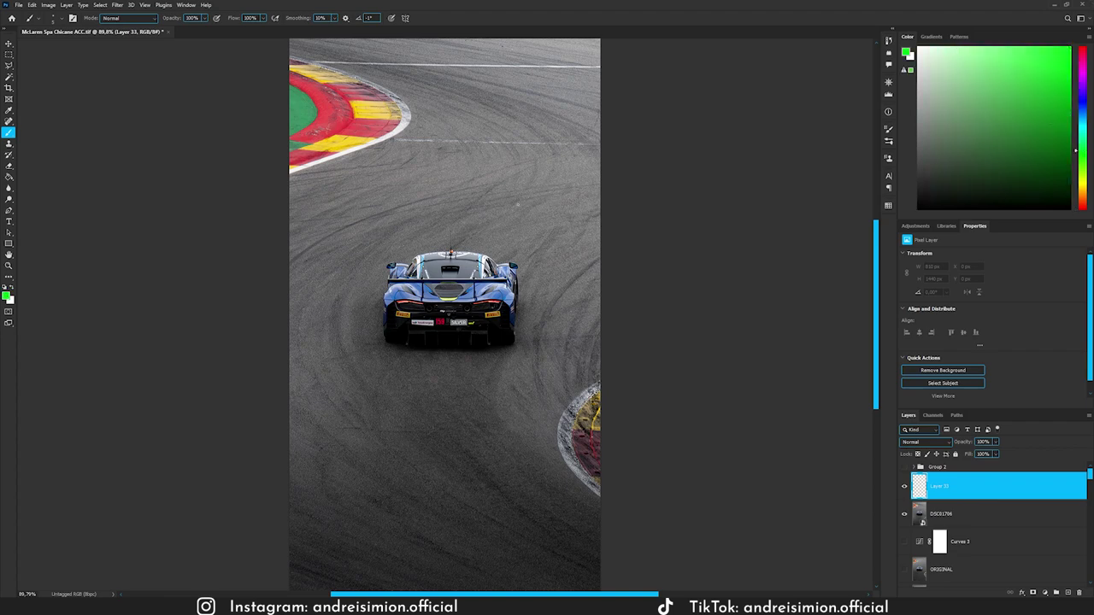
scroll(564, 440, up, 5)
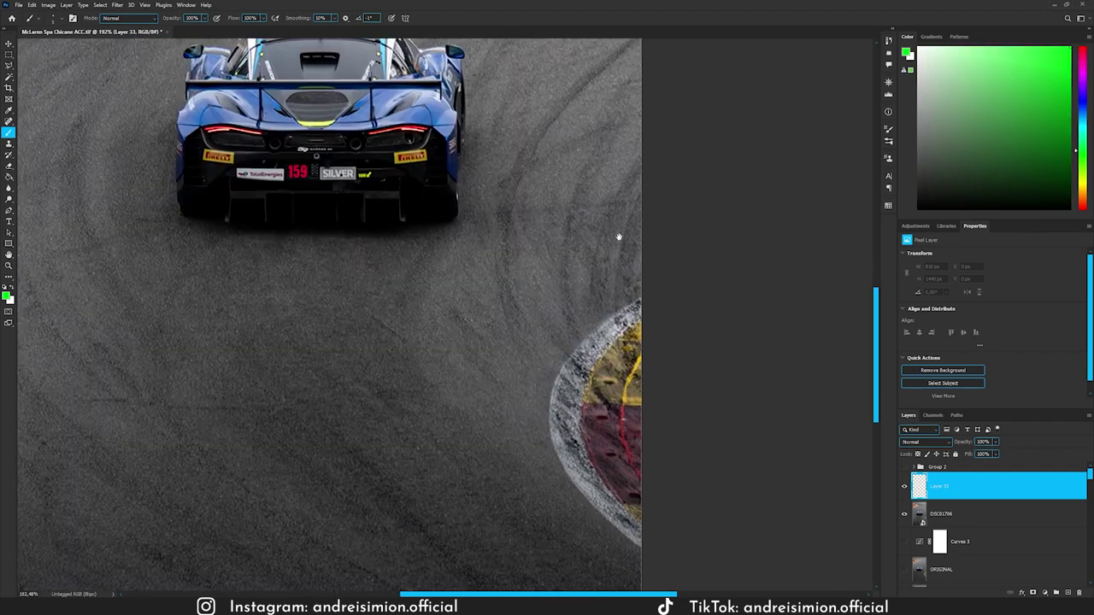
mouse_move(634, 293)
mouse_down()
mouse_move(574, 341)
mouse_move(554, 412)
mouse_move(565, 461)
mouse_move(641, 538)
mouse_up()
mouse_move(759, 446)
mouse_down()
mouse_move(764, 227)
mouse_move(716, 231)
mouse_move(651, 202)
mouse_move(546, 198)
mouse_move(474, 206)
mouse_move(403, 246)
mouse_move(385, 438)
mouse_move(428, 458)
mouse_move(558, 469)
mouse_move(731, 461)
mouse_move(758, 441)
mouse_up()
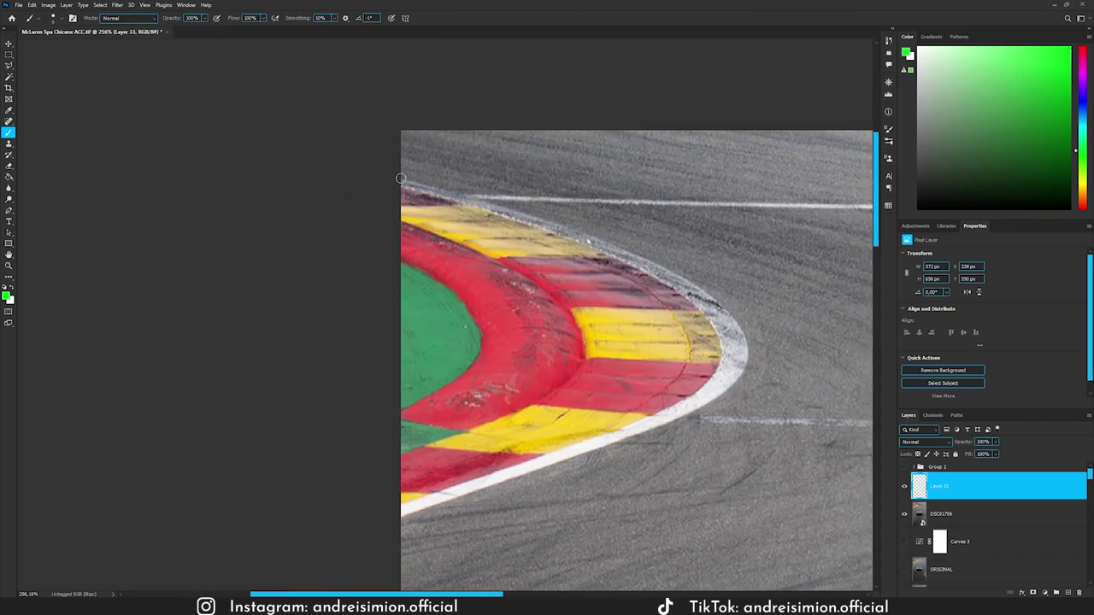
mouse_move(402, 176)
mouse_down()
mouse_move(554, 219)
mouse_move(660, 270)
mouse_move(725, 312)
mouse_move(747, 348)
mouse_move(736, 374)
mouse_move(688, 409)
mouse_move(371, 530)
mouse_up()
key(ctrl+0)
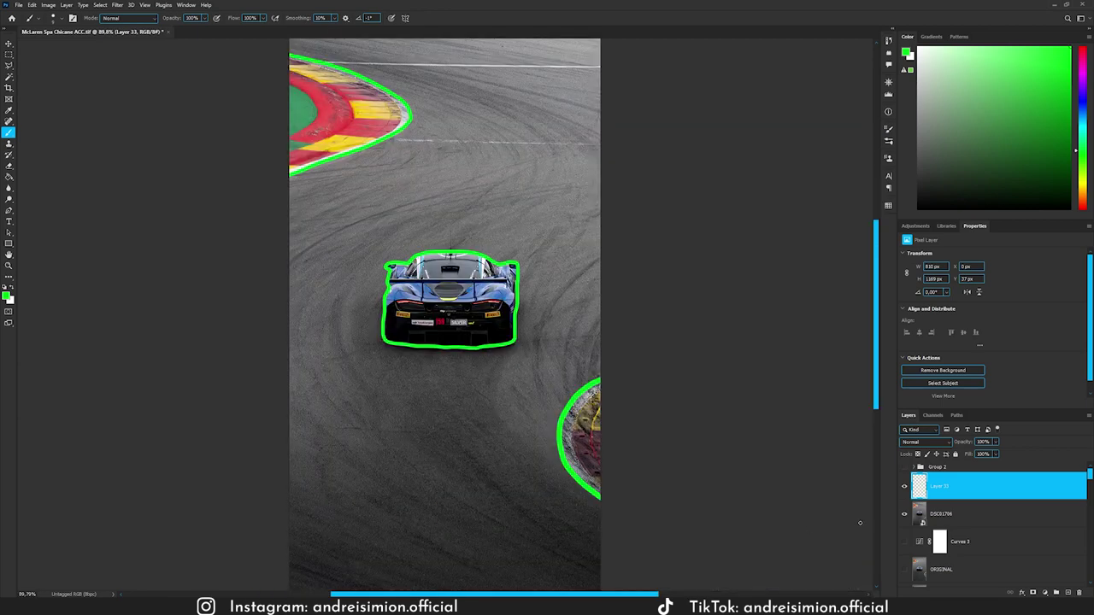
Hide the DSC01706 reference photo and try shifting the game image to fit the green outlines.
click(904, 514)
key(ctrl+t)
mouse_move(569, 380)
mouse_down()
mouse_move(611, 326)
mouse_move(579, 327)
mouse_up()
key(shift+Down)
key(shift+Down)
key(Return)
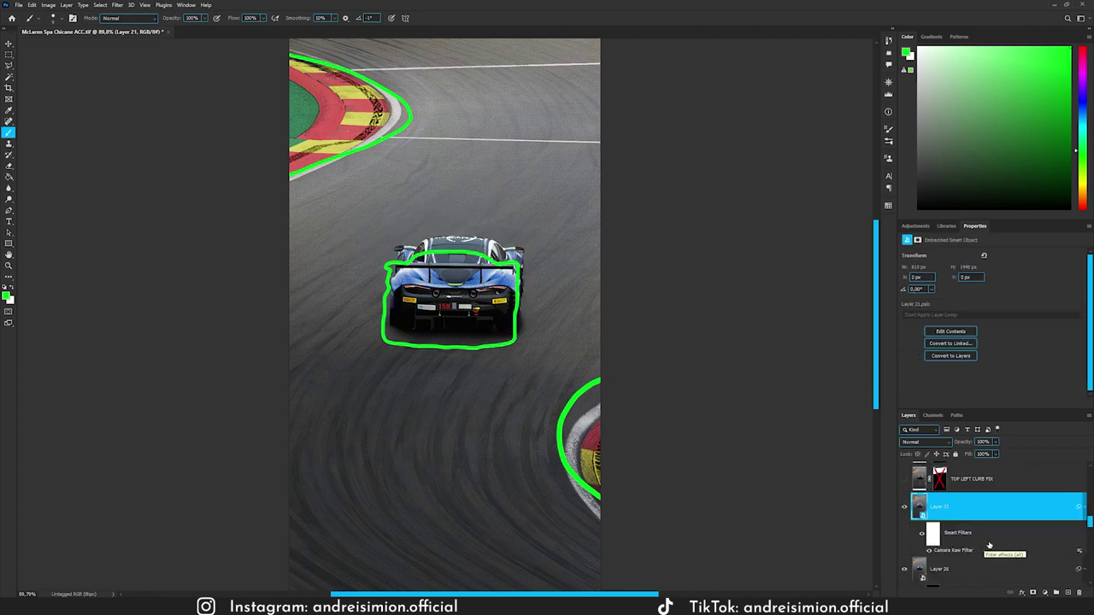
Hide Layer 33 with the green outlines.
scroll(977, 545, up, 5)
scroll(977, 544, up, 10)
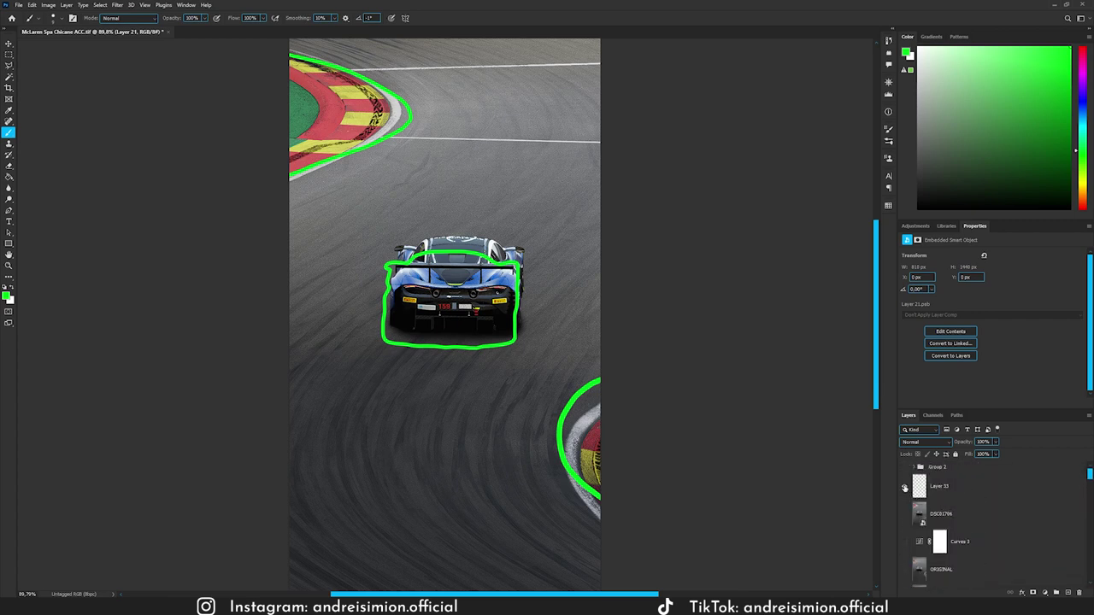
click(905, 487)
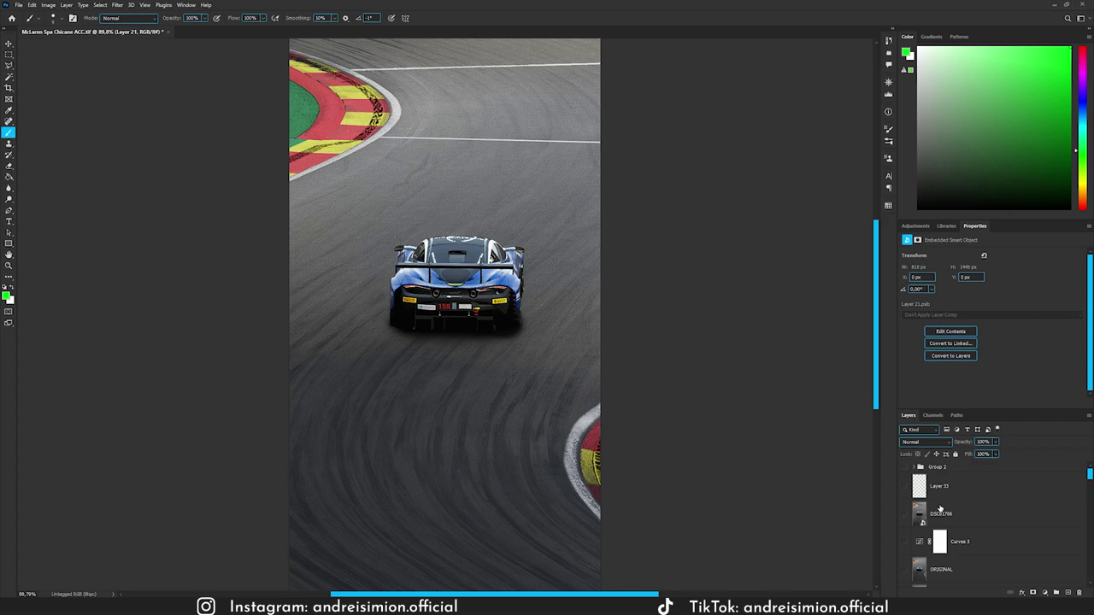
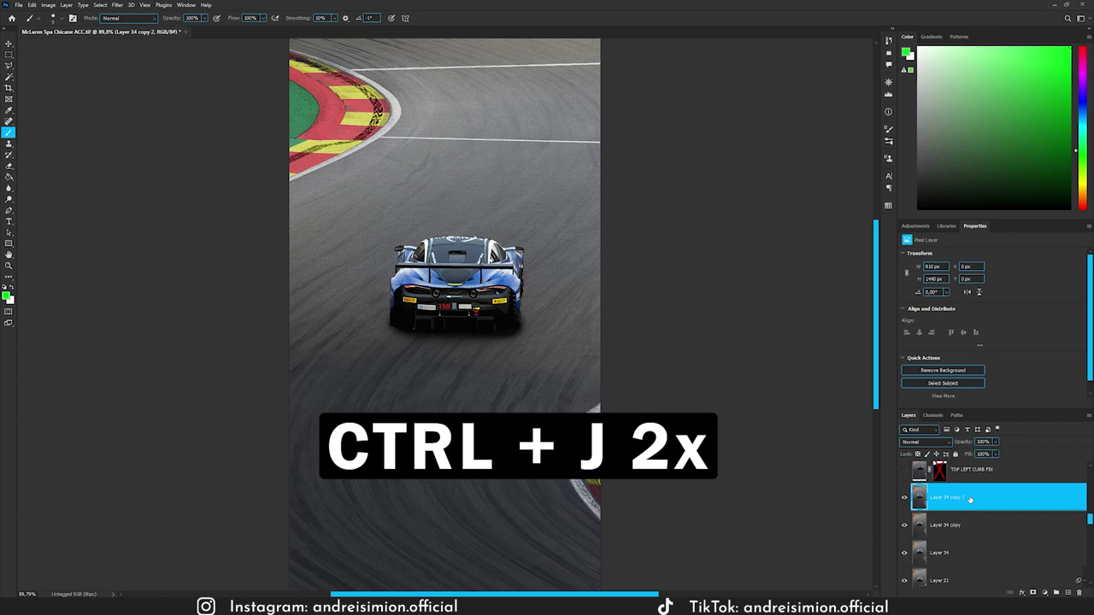
Select Layer 34 below its two copies and make the green outlines of Layer 33 visible again.
shift+click(985, 556)
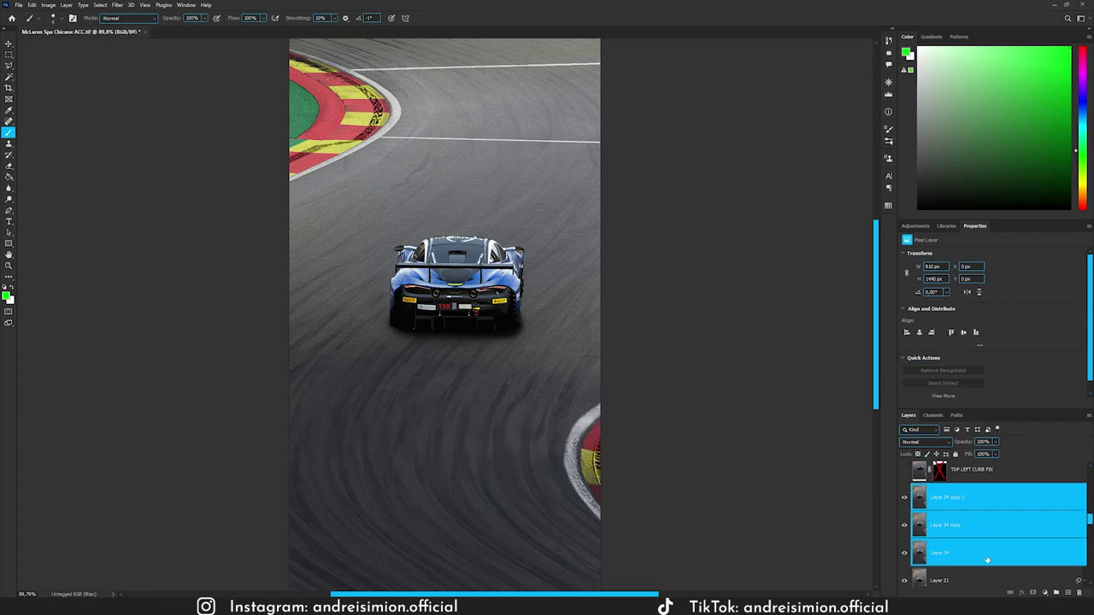
click(996, 543)
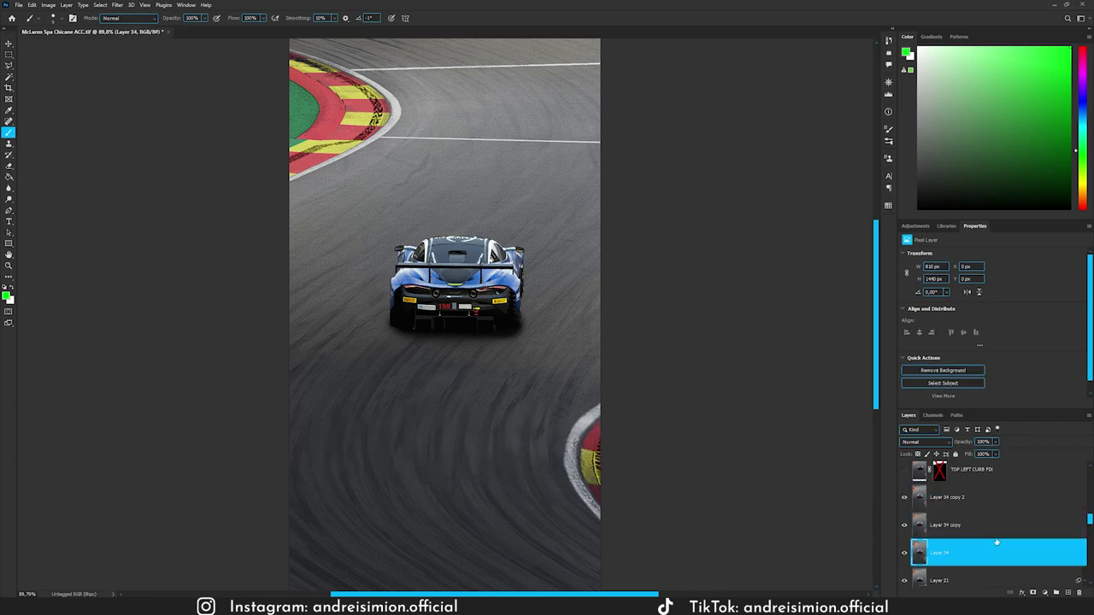
scroll(978, 556, up, 10)
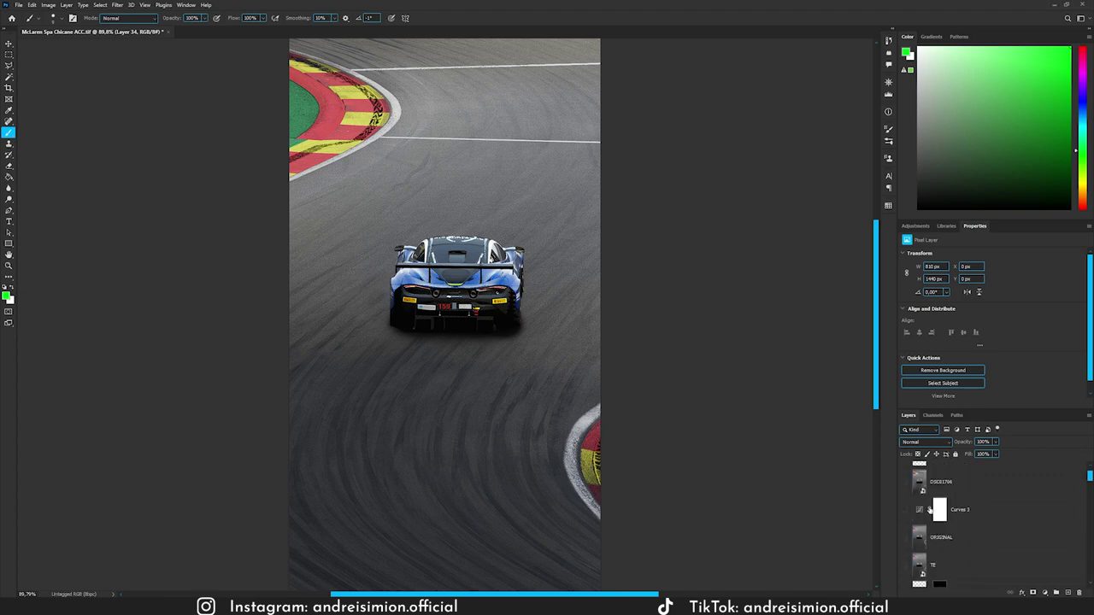
click(902, 487)
Rename Layer 34, Layer 34 copy and Layer 34 copy 2 as CAR, TOP LEFT CURB and BOTTOM RIGHT CURB.
scroll(940, 539, down, 10)
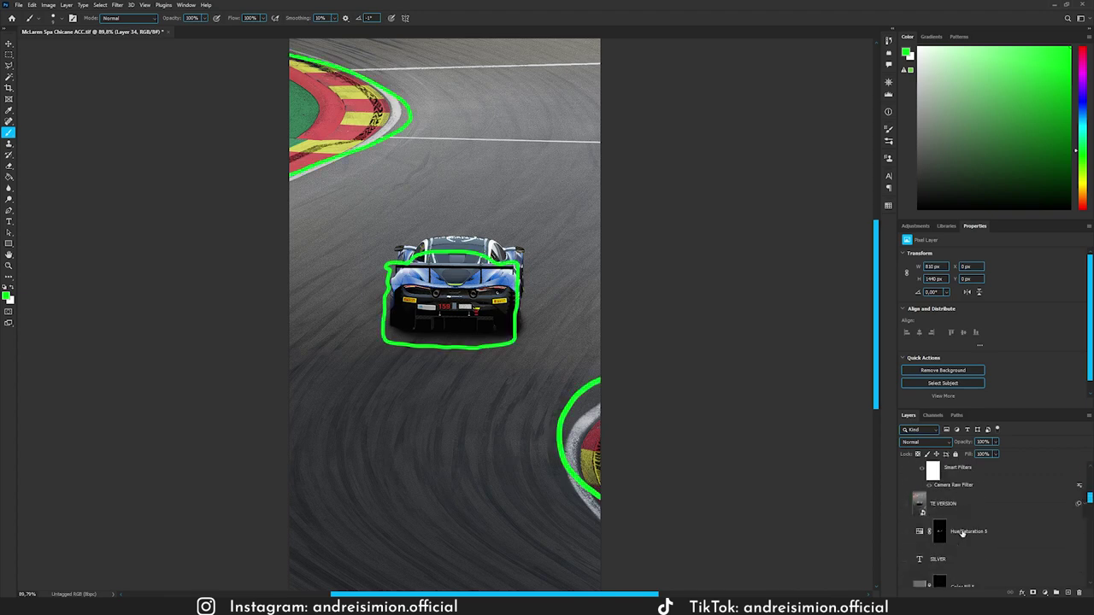
double_click(939, 544)
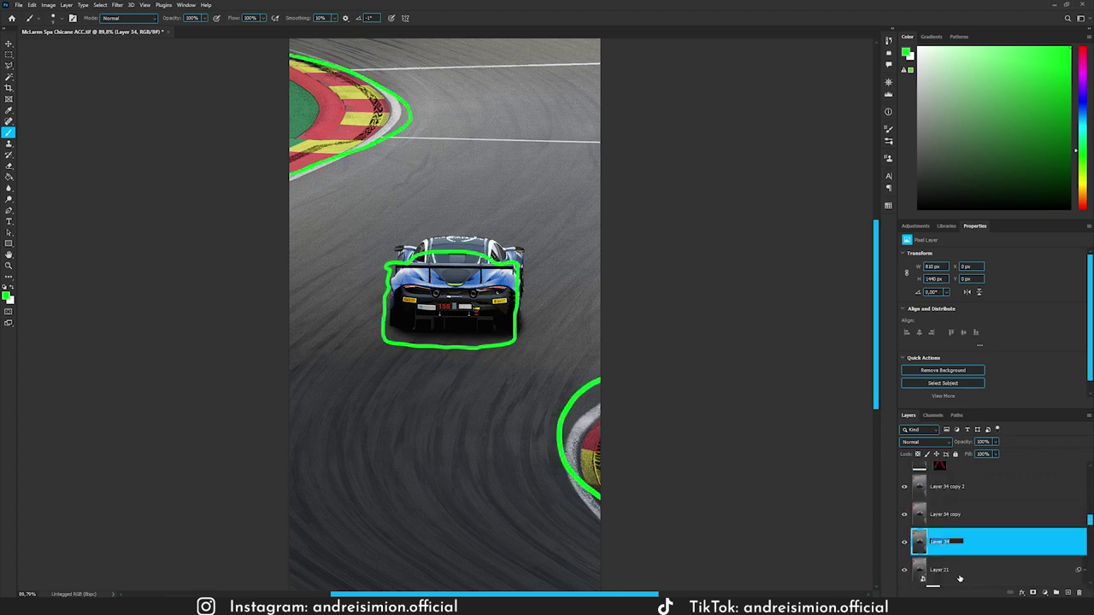
text(CAR)
key(shift+Tab)
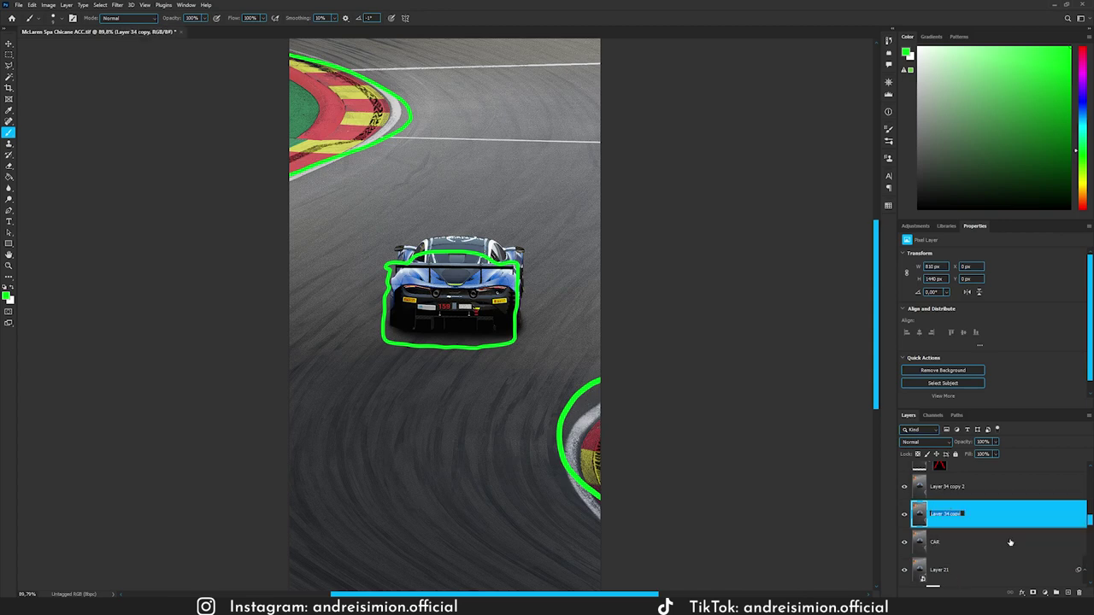
text(TOP LEFT CURB)
key(shift+Tab)
text(BOTT)
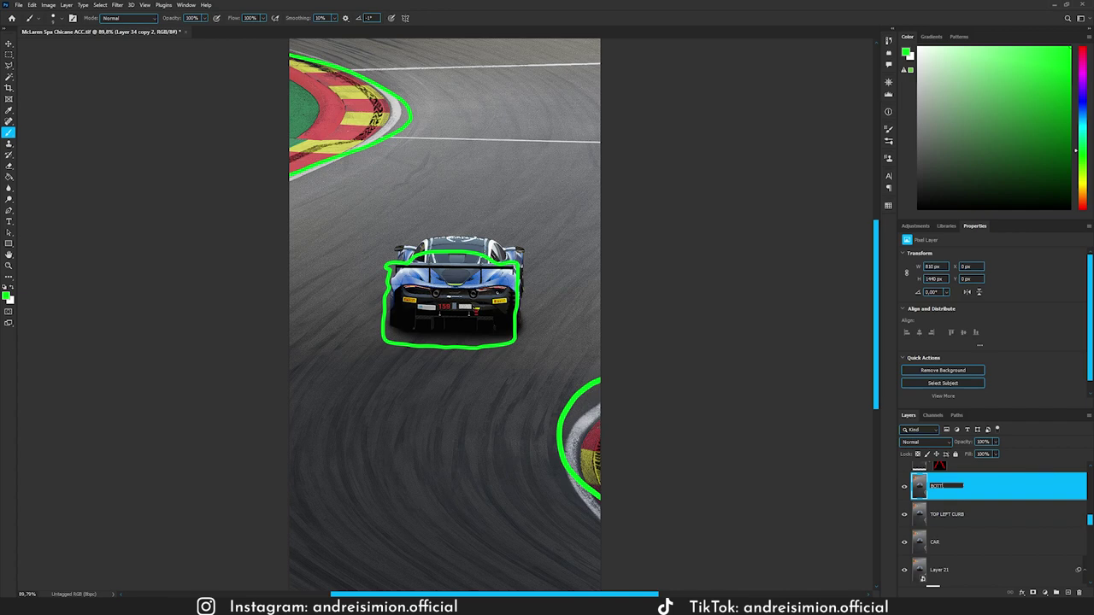
text(OM RIGHT CURB)
key(Return)
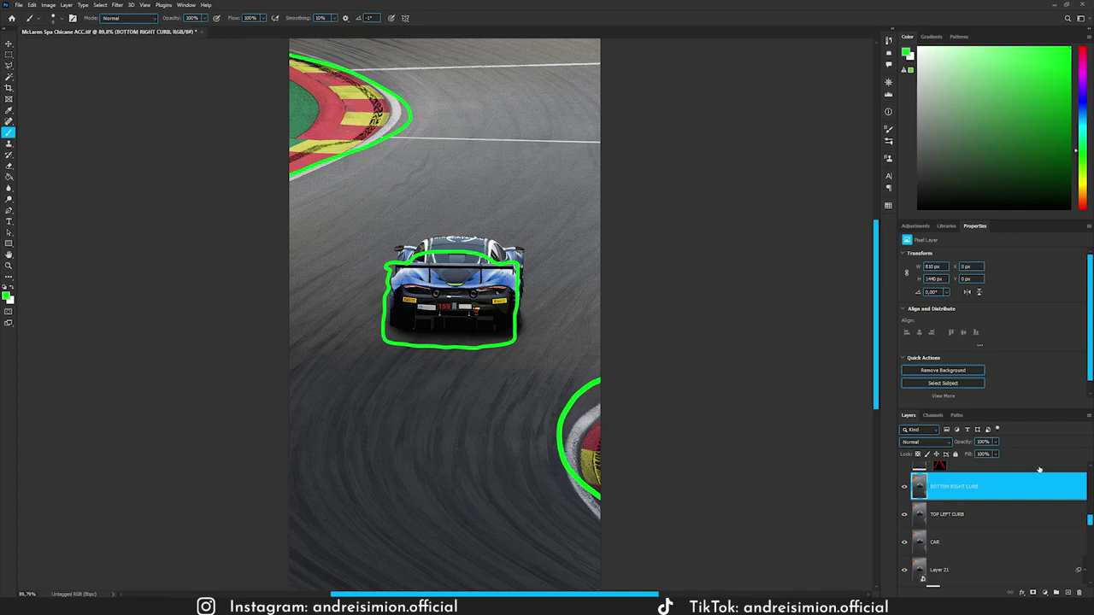
With both curb layers hidden, move the CAR layer 12 px left and 40 px down to fit the green car outline.
click(948, 542)
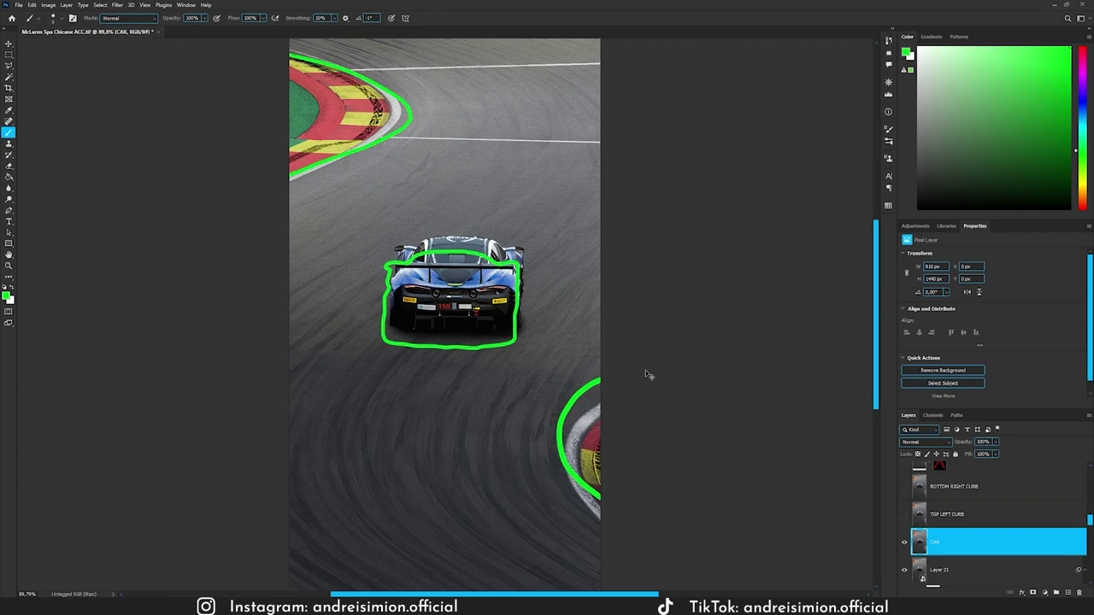
key(ctrl+t)
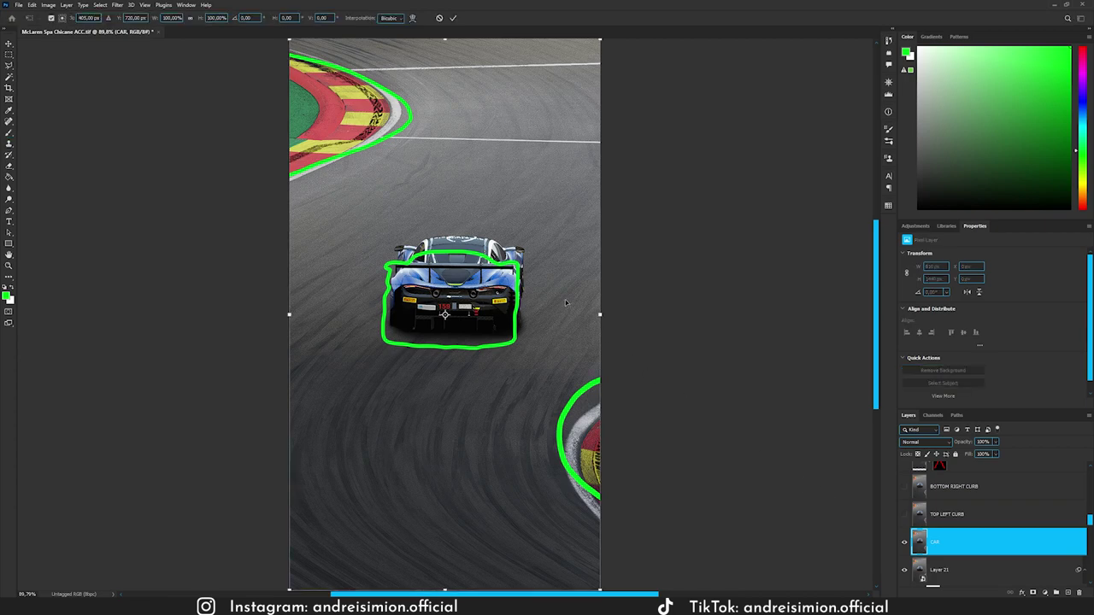
drag(565, 299, 560, 319)
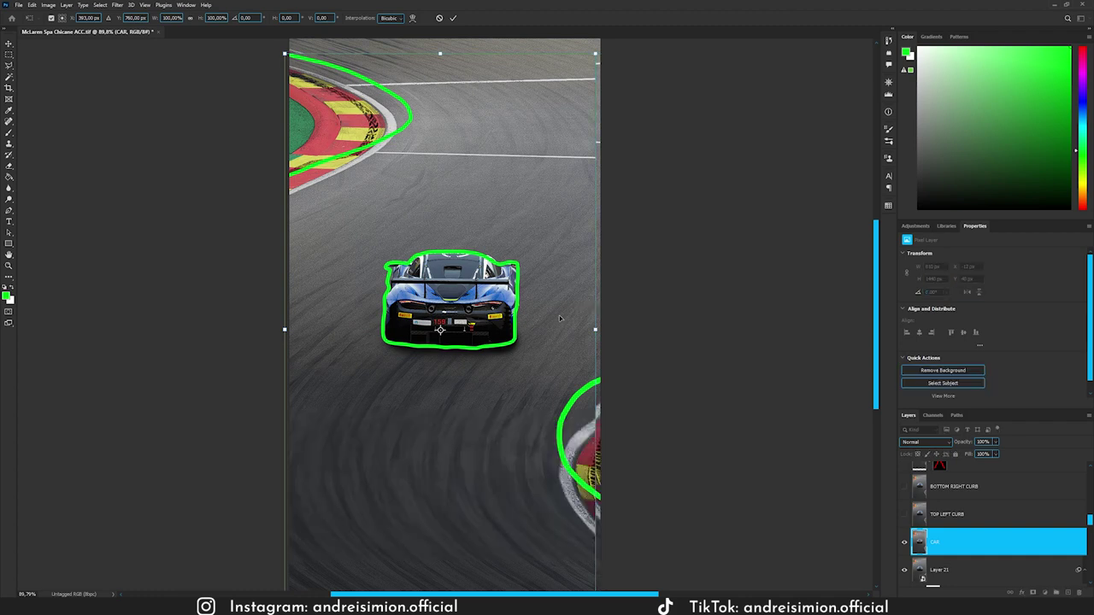
key(Return)
key(b)
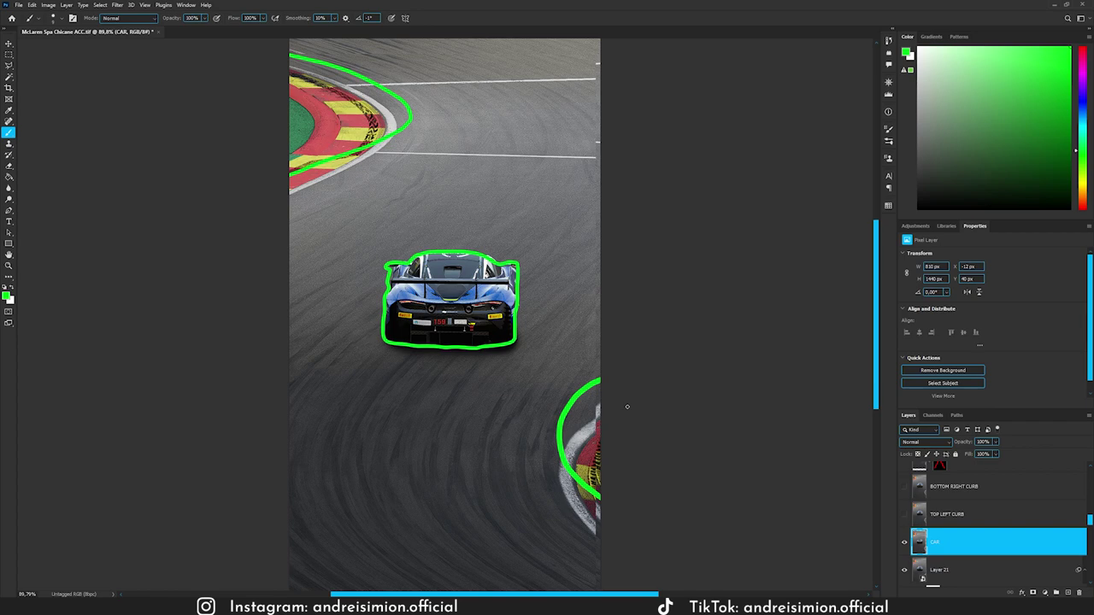
With CAR hidden, show TOP LEFT CURB and scale it to 113.33% width and 95.35% height, positioned on the upper-left outline.
click(905, 544)
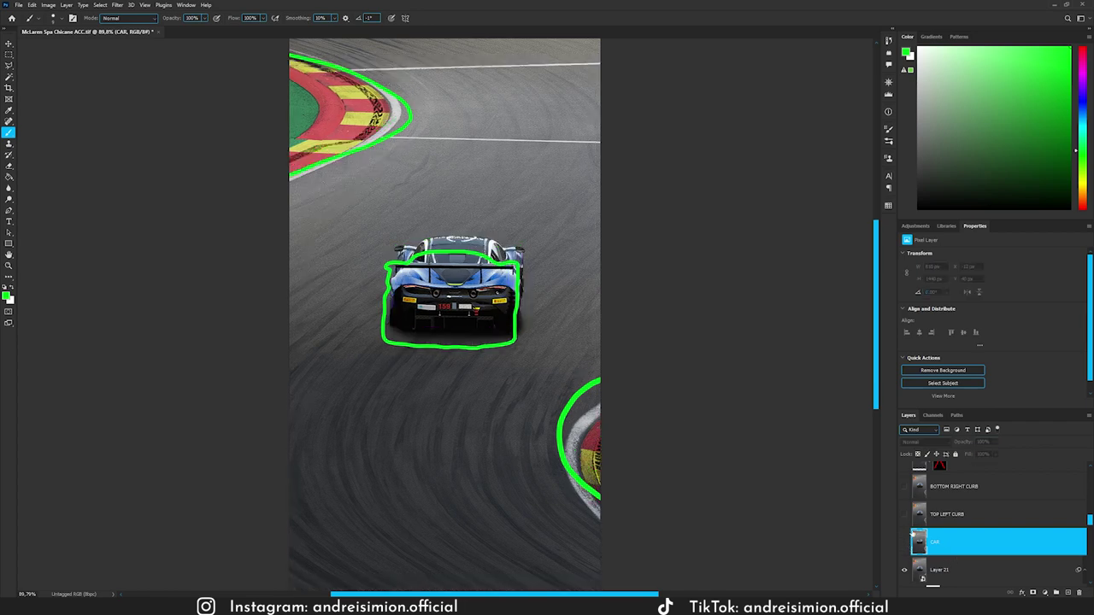
click(995, 522)
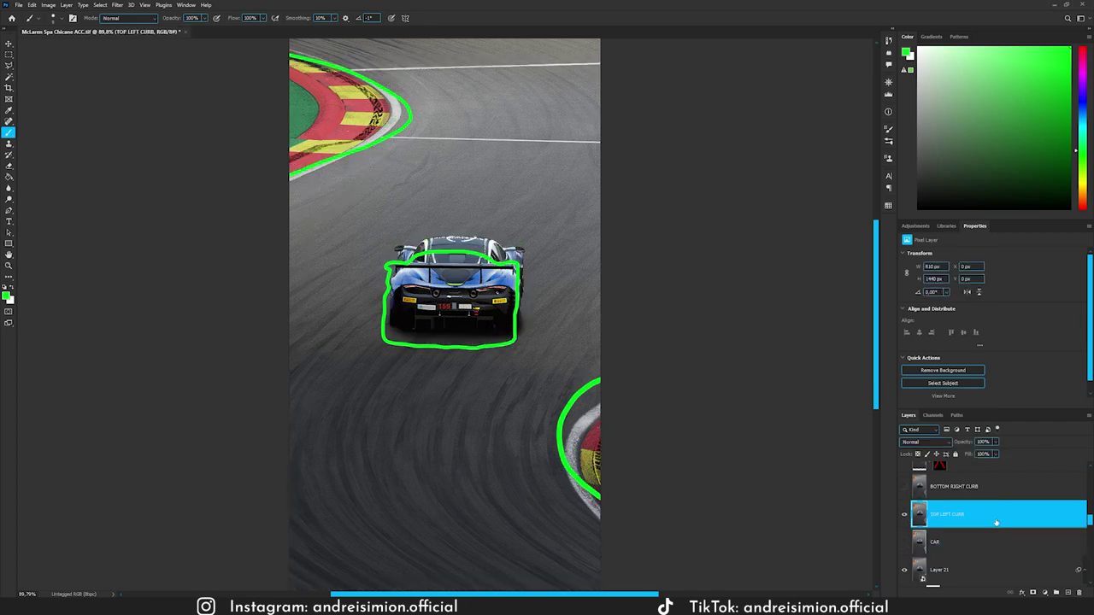
key(ctrl+t)
mouse_move(549, 253)
mouse_down()
mouse_move(539, 243)
mouse_move(549, 250)
mouse_up()
drag(601, 322, 641, 322)
scroll(641, 322, up, 1)
drag(477, 104, 470, 129)
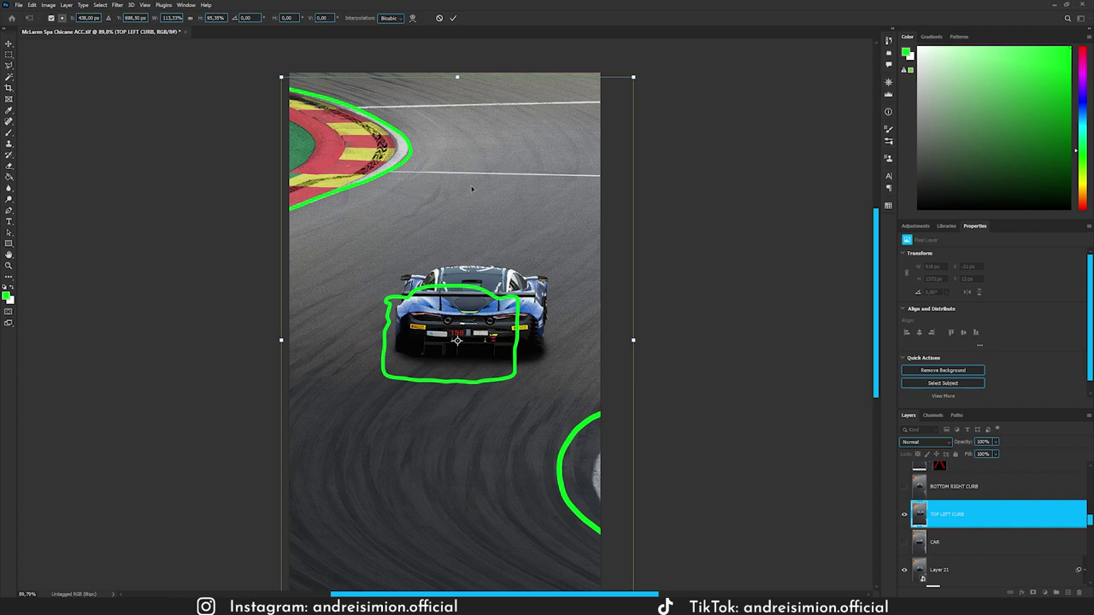
Warp the TOP LEFT CURB layer so its curb edge follows the green outline, and apply the transform.
right_click(398, 179)
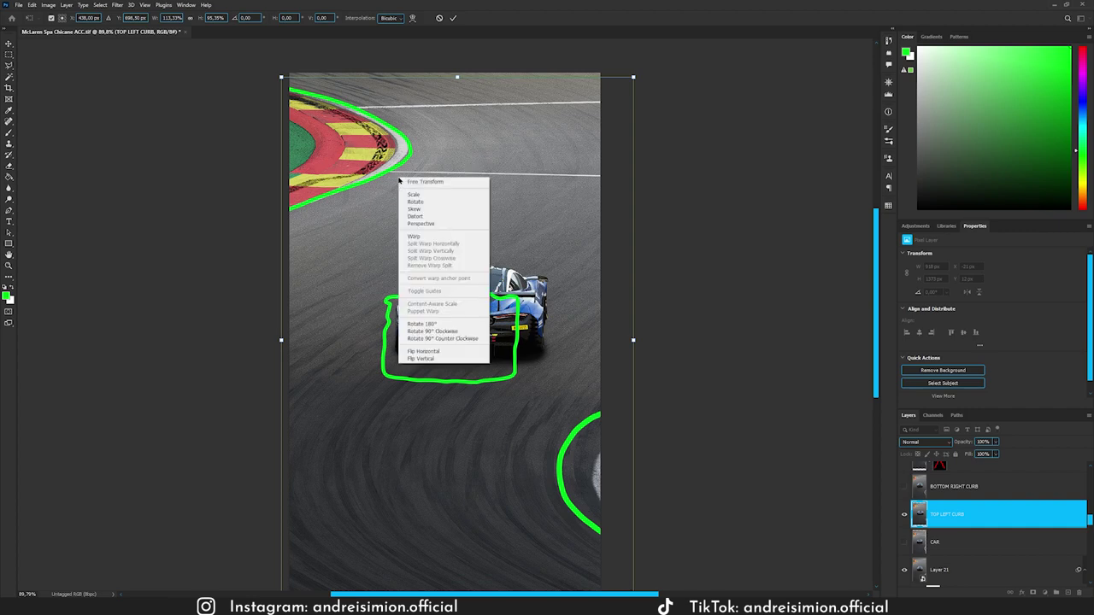
click(423, 236)
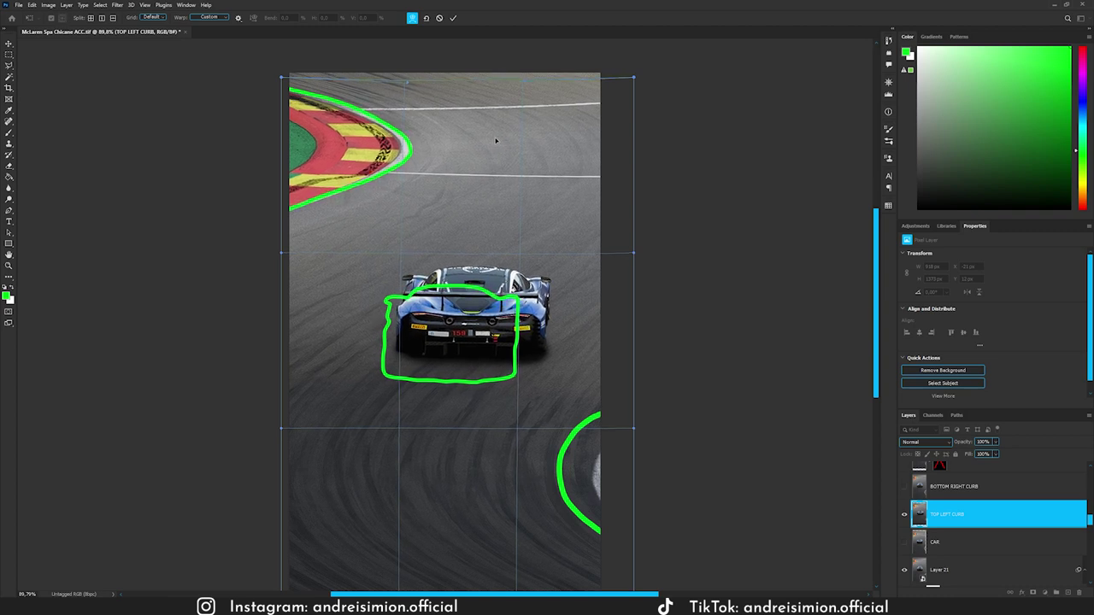
click(453, 18)
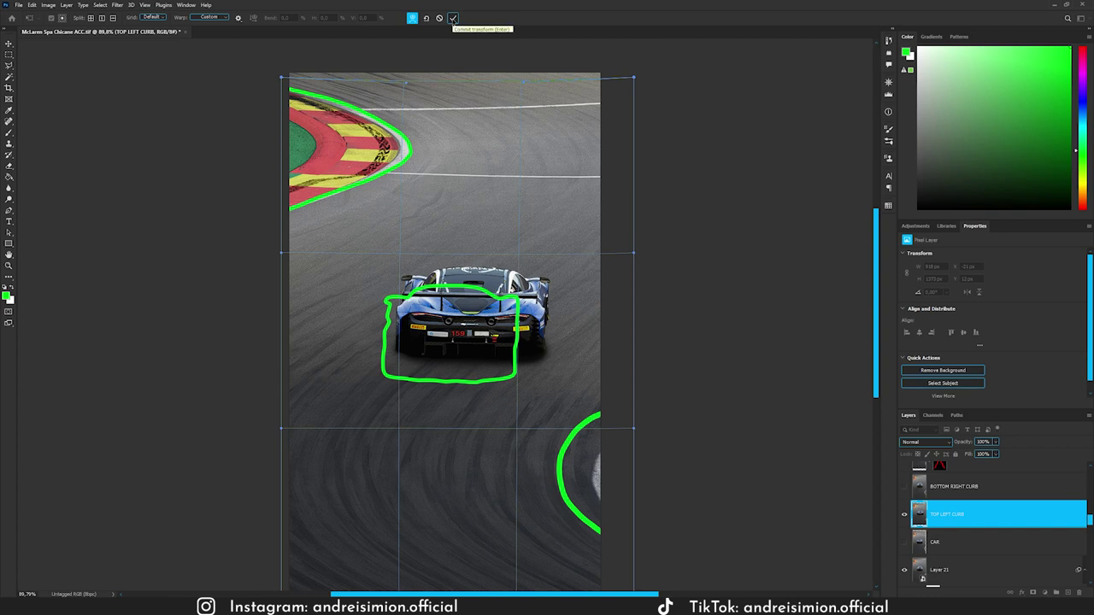
With TOP LEFT CURB hidden, show BOTTOM RIGHT CURB, move it to the lower-right outline and stretch it to 113.21% width.
click(905, 513)
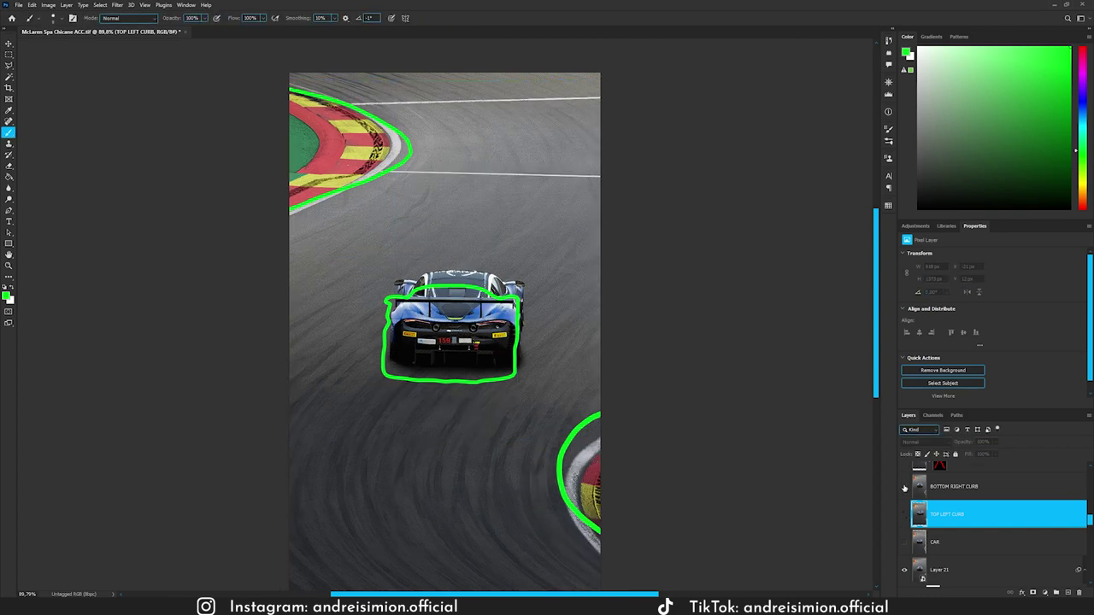
click(957, 488)
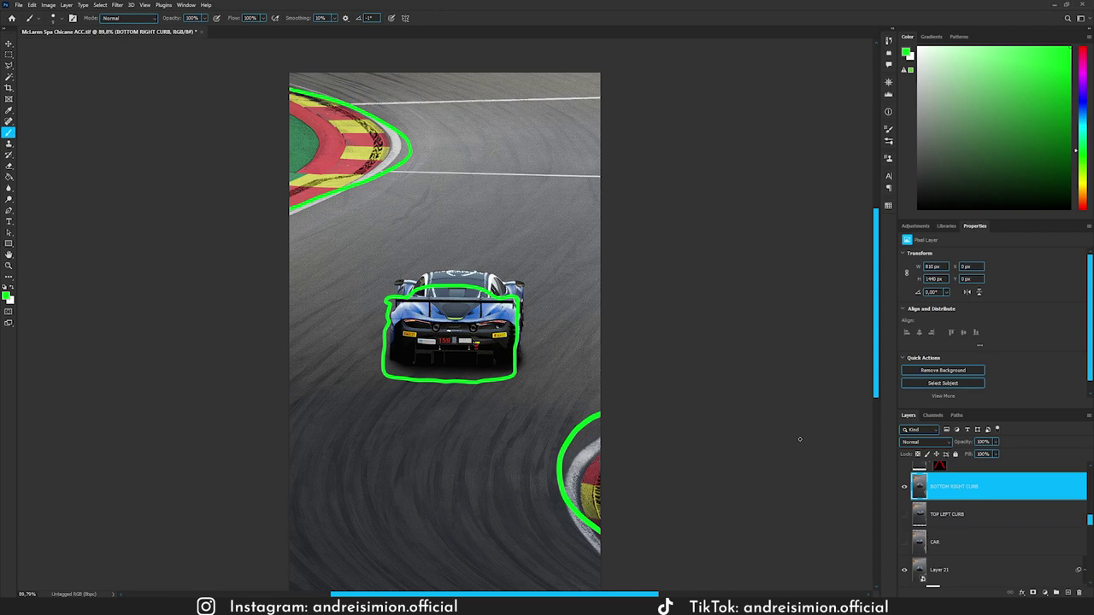
scroll(562, 410, down, 2)
key(ctrl+t)
drag(596, 272, 603, 311)
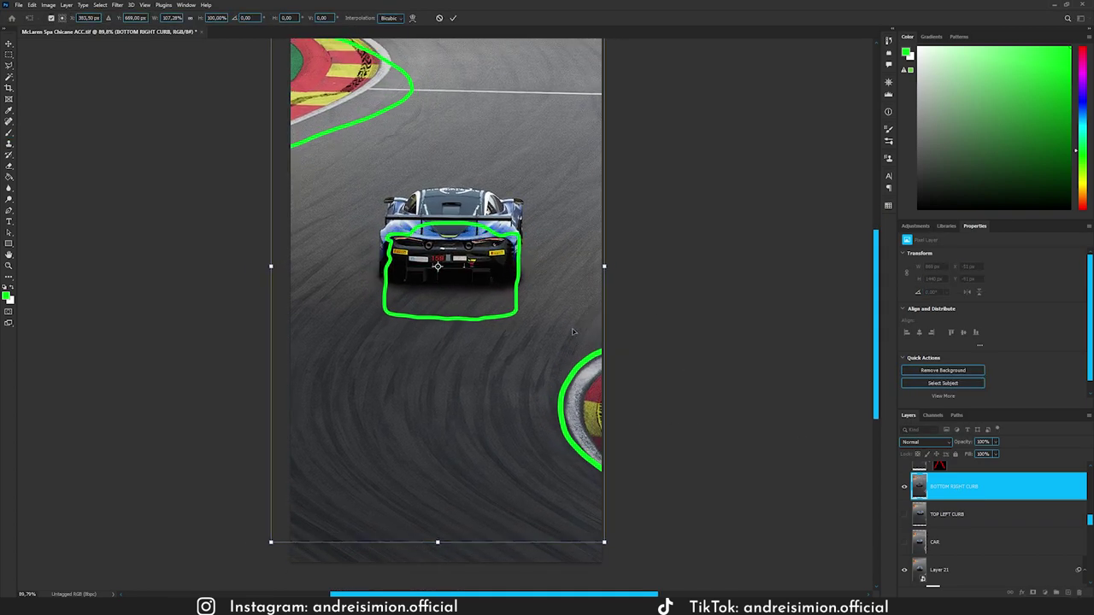
drag(272, 268, 254, 264)
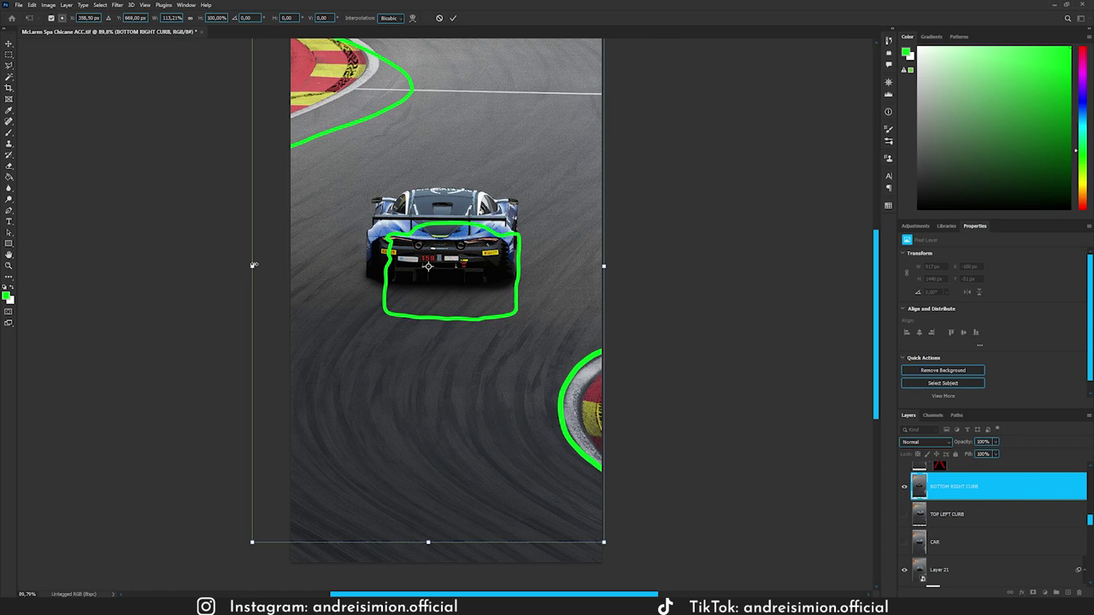
Nudge BOTTOM RIGHT CURB slightly left to align its curb with the green outline, and apply the transform.
key(Left)
key(Left)
key(Left)
key(Left)
key(Left)
key(Left)
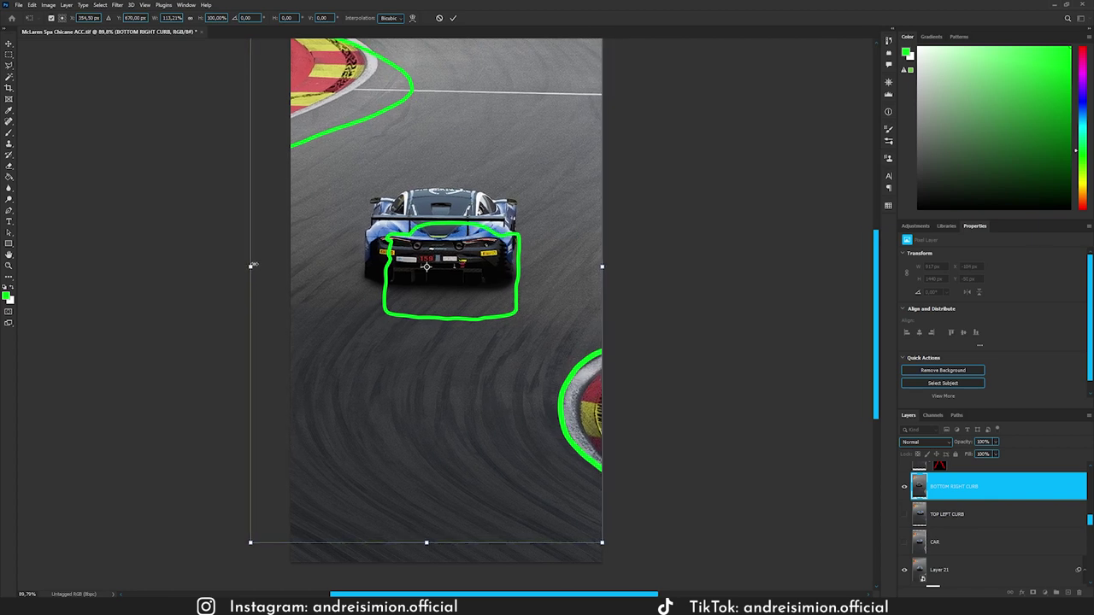
key(Return)
key(b)
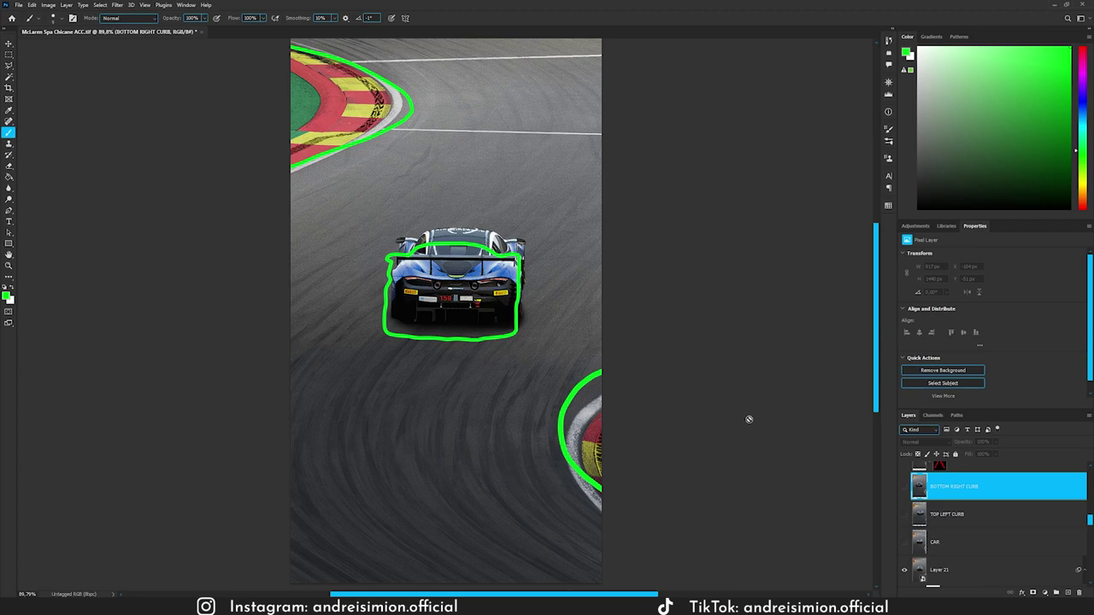
Show BOTTOM RIGHT CURB with a new black layer mask and make white the foreground colour.
click(904, 487)
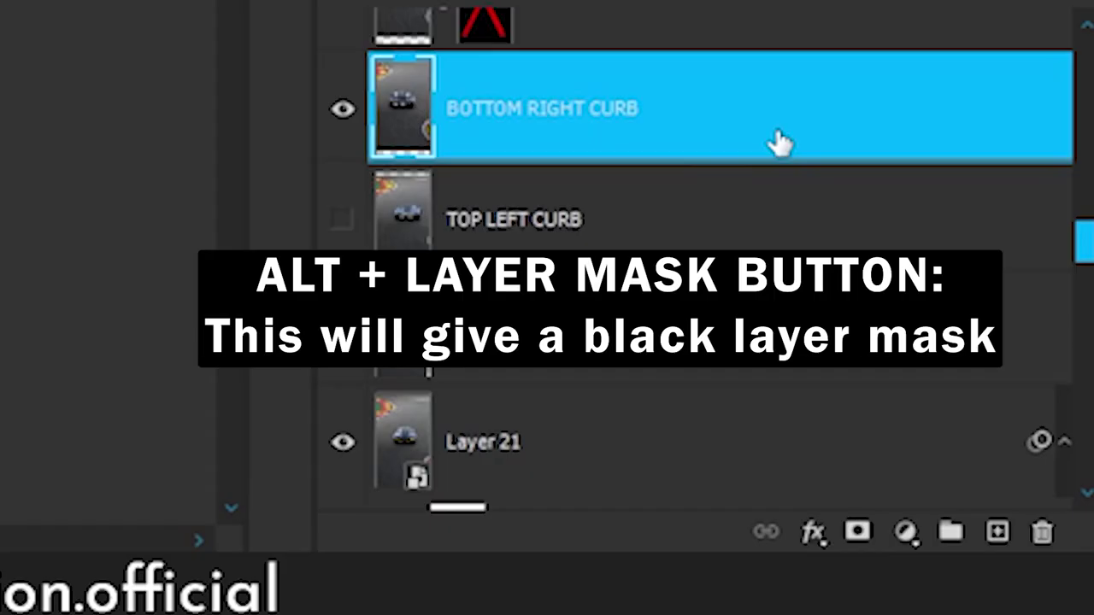
alt+click(858, 532)
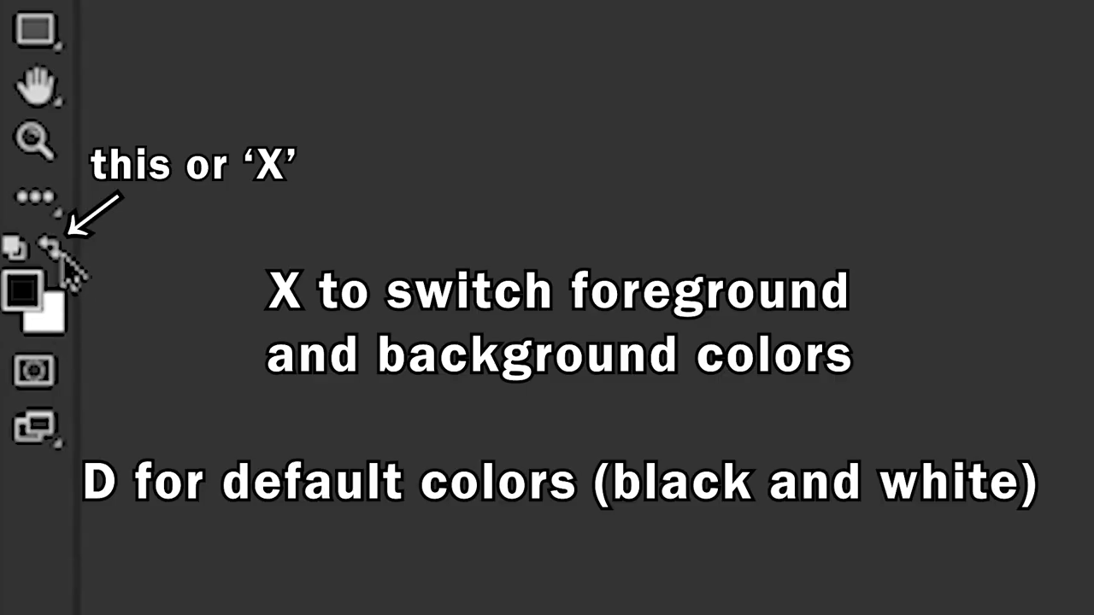
click(55, 248)
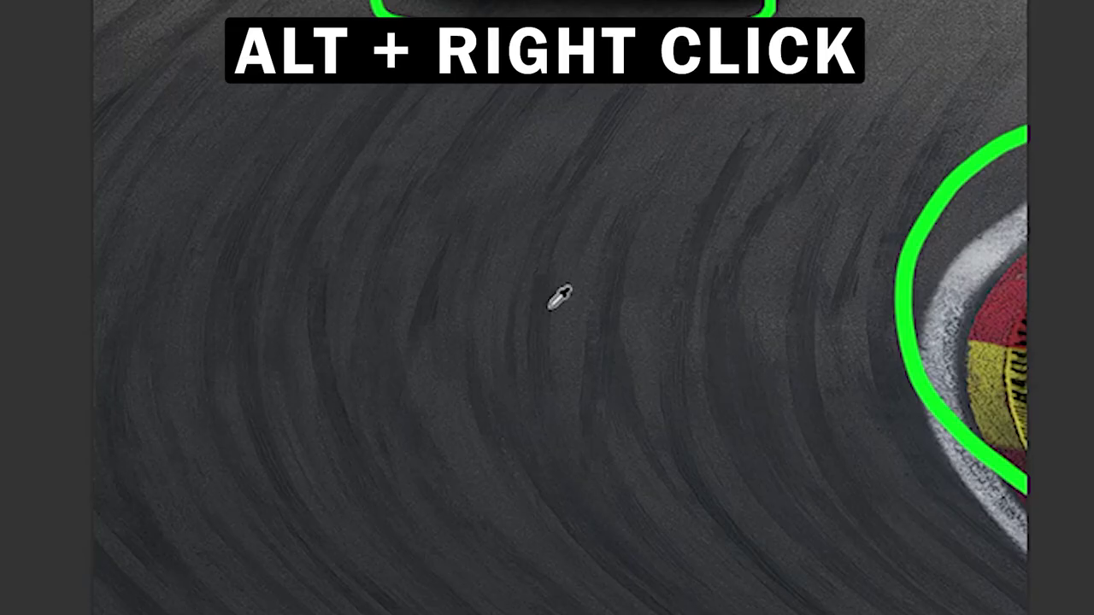
Resize the soft brush and paint white on the BOTTOM RIGHT CURB mask to reveal the curb inside the green outline.
alt+right_click(551, 310)
mouse_move(549, 310)
mouse_down()
mouse_move(740, 313)
mouse_move(737, 286)
mouse_move(740, 374)
mouse_move(722, 85)
mouse_move(709, 77)
mouse_move(689, 372)
mouse_up()
right_click(8, 131)
click(52, 132)
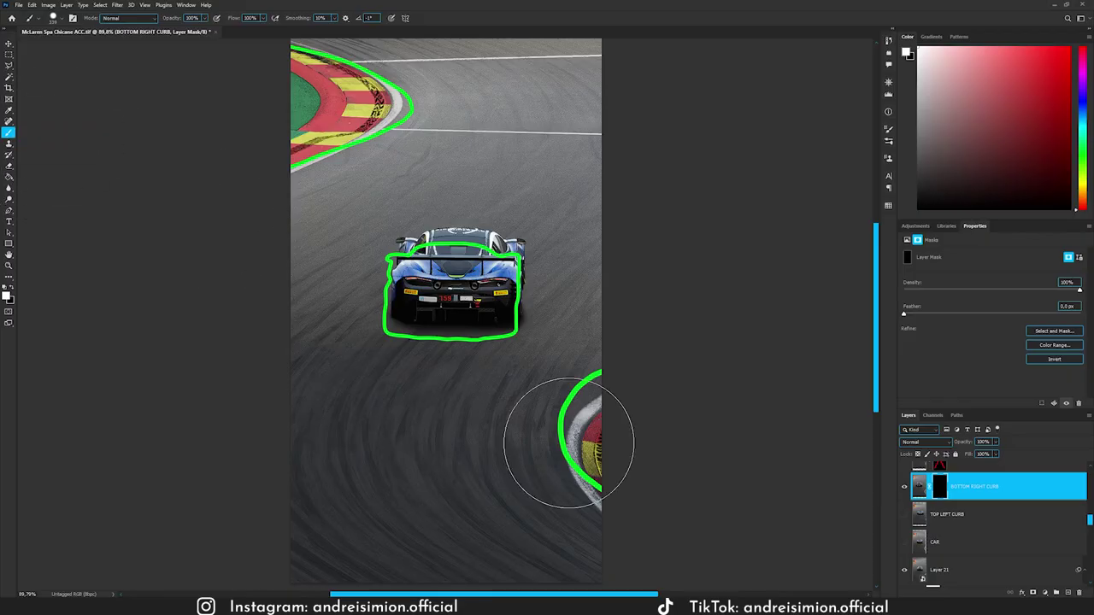
mouse_move(569, 439)
mouse_down()
mouse_move(557, 377)
mouse_move(563, 268)
mouse_up()
drag(557, 184, 557, 188)
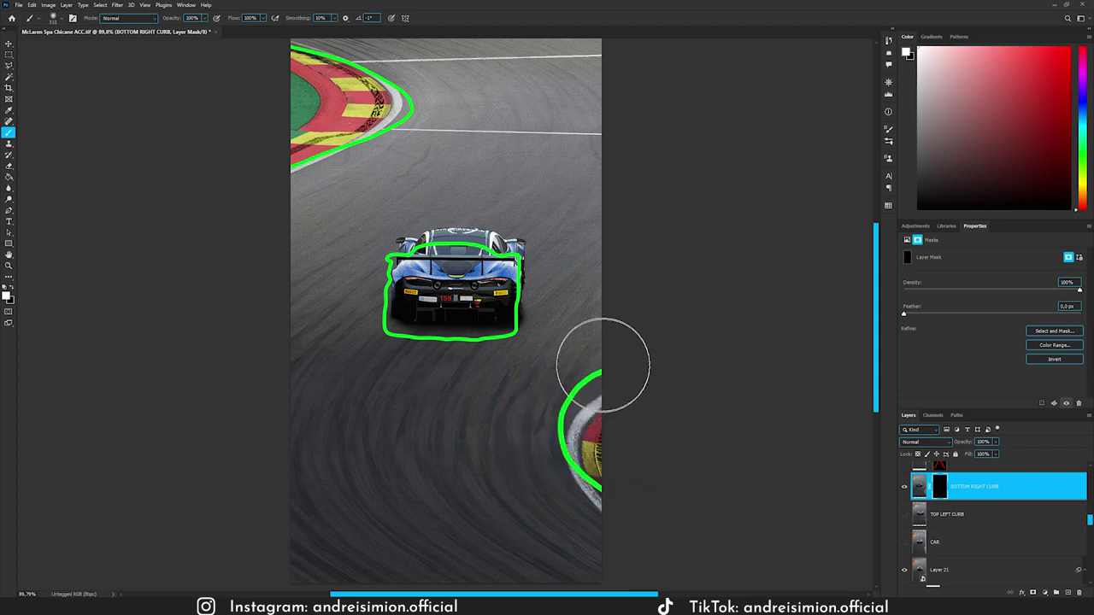
mouse_move(586, 391)
mouse_down()
mouse_move(638, 398)
mouse_move(593, 408)
mouse_move(620, 453)
mouse_move(598, 457)
mouse_move(667, 493)
mouse_move(640, 378)
mouse_move(596, 386)
mouse_up()
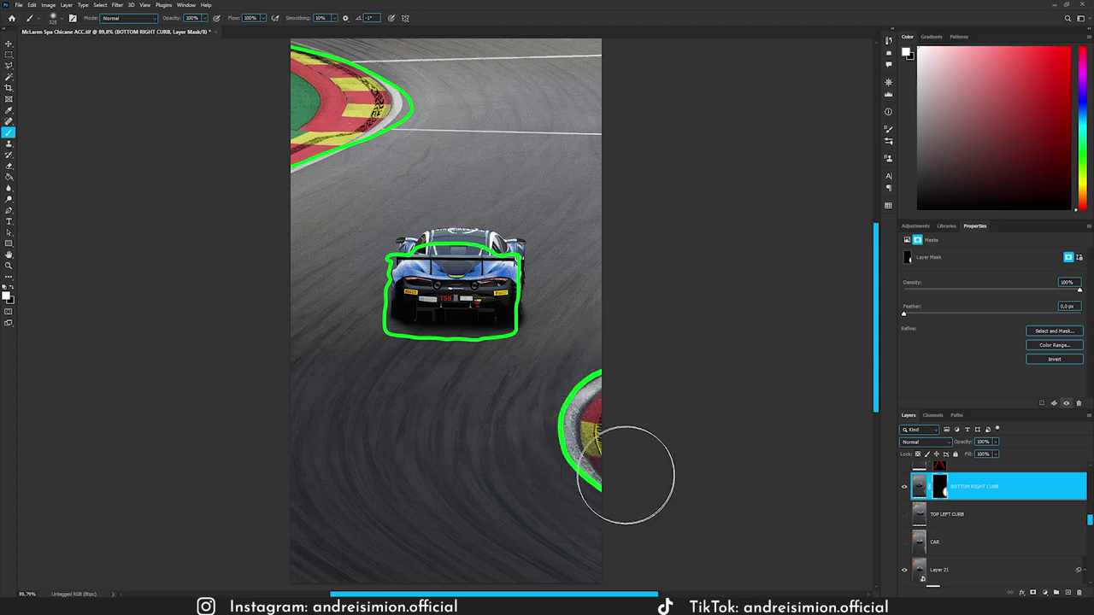
Show TOP LEFT CURB, add a black layer mask and paint white over the upper track to reveal the aligned curb.
click(904, 514)
click(979, 517)
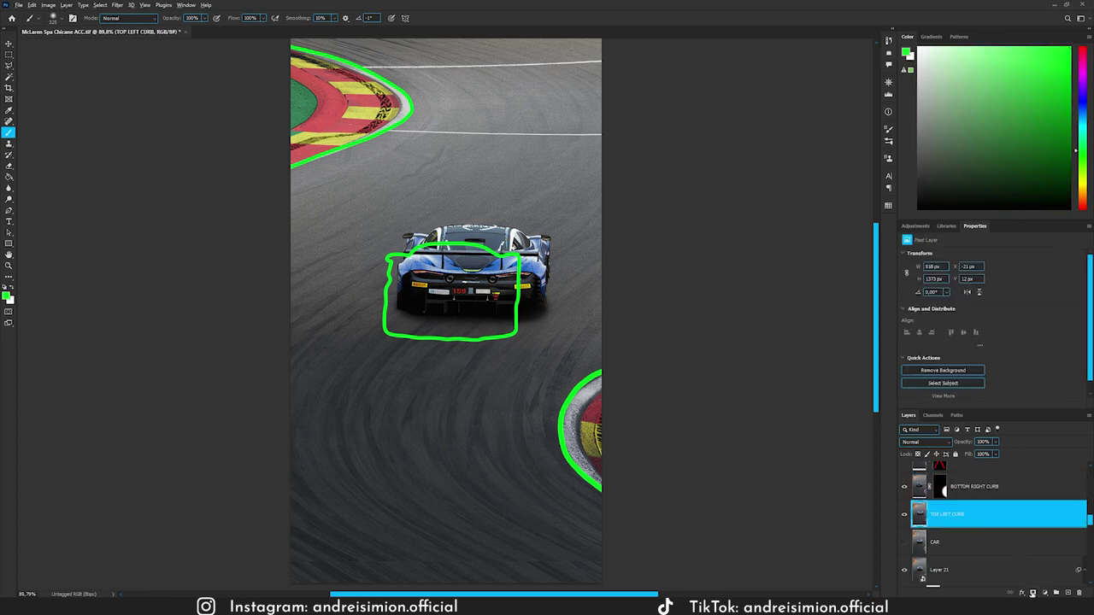
alt+click(1033, 592)
scroll(542, 254, up, 3)
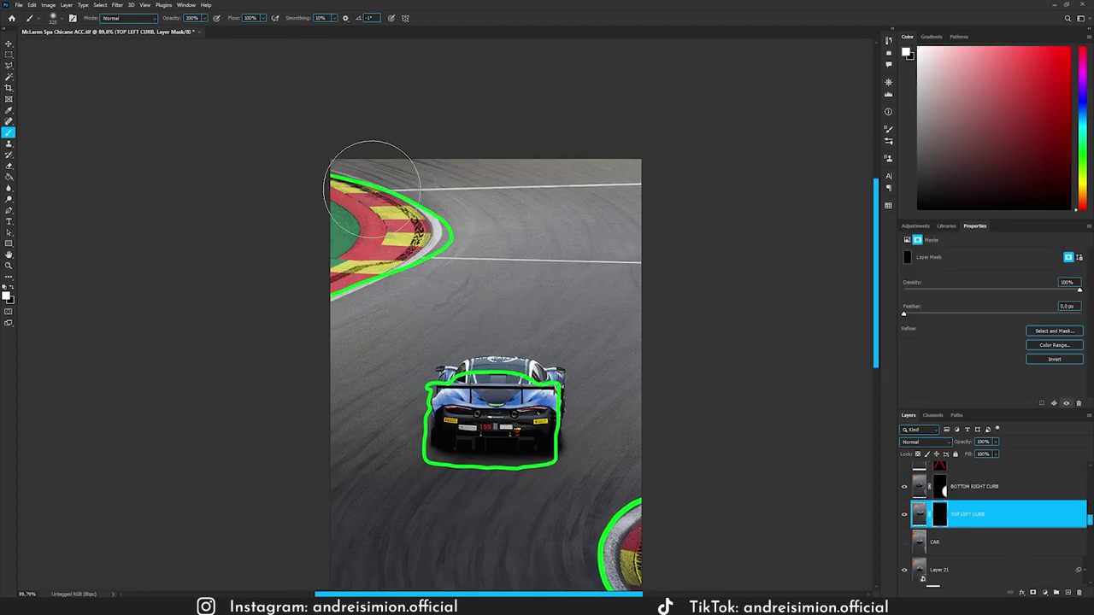
mouse_move(374, 186)
mouse_down()
mouse_move(338, 183)
mouse_move(389, 190)
mouse_move(405, 214)
mouse_move(367, 202)
mouse_move(394, 244)
mouse_move(320, 273)
mouse_move(388, 262)
mouse_move(340, 239)
mouse_up()
drag(419, 231, 397, 234)
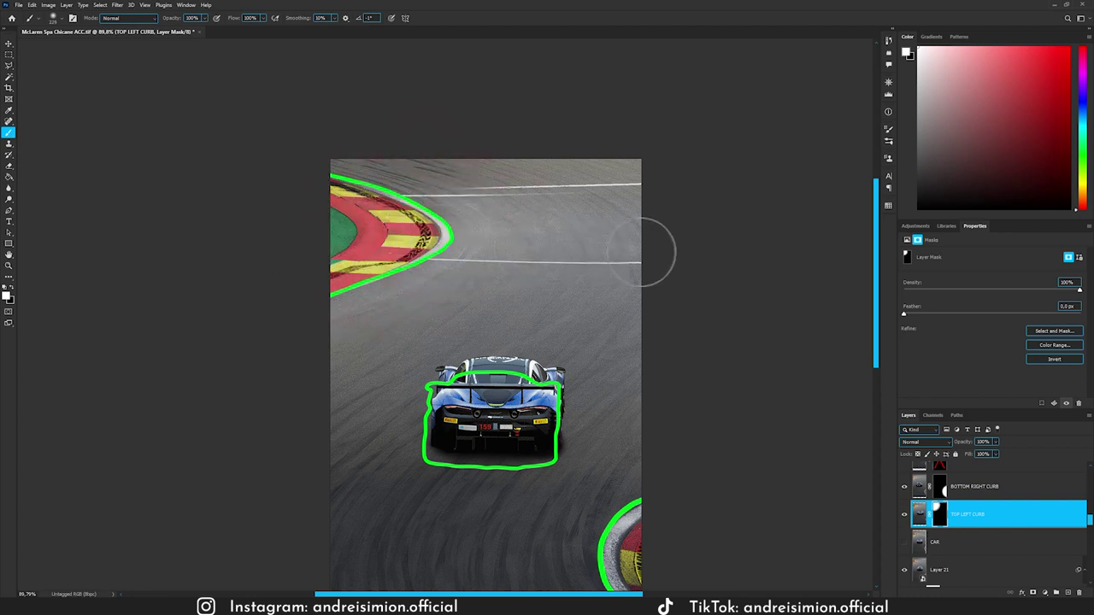
mouse_move(641, 252)
mouse_down()
mouse_move(610, 229)
mouse_move(645, 184)
mouse_move(553, 175)
mouse_move(550, 155)
mouse_move(318, 151)
mouse_move(636, 163)
mouse_move(476, 164)
mouse_up()
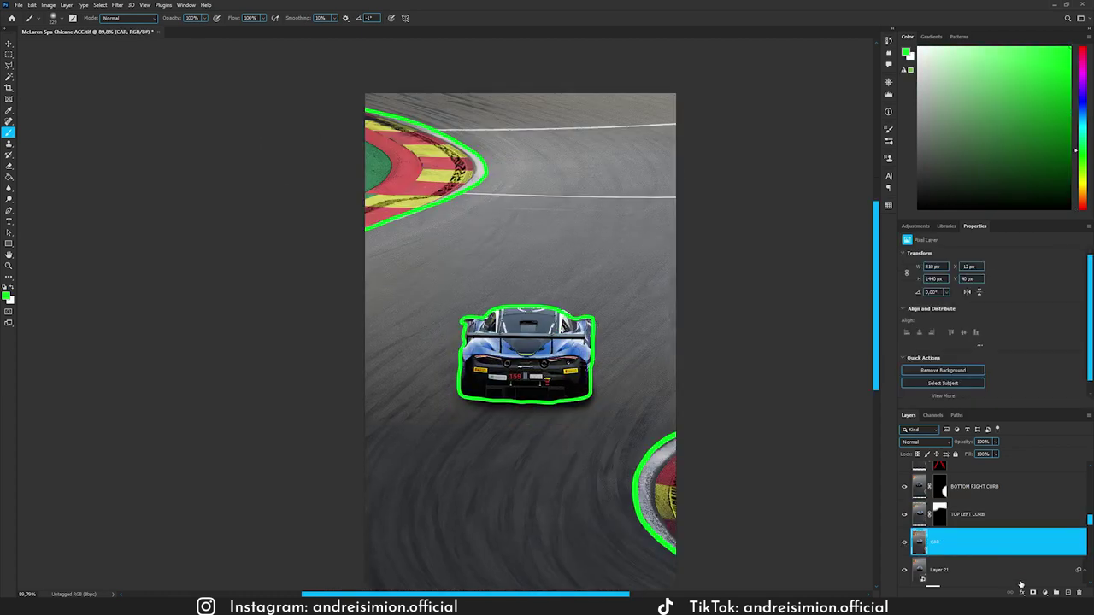
Add a black layer mask to CAR and paint white over the car area to reveal it inside the green outline.
alt+click(1032, 592)
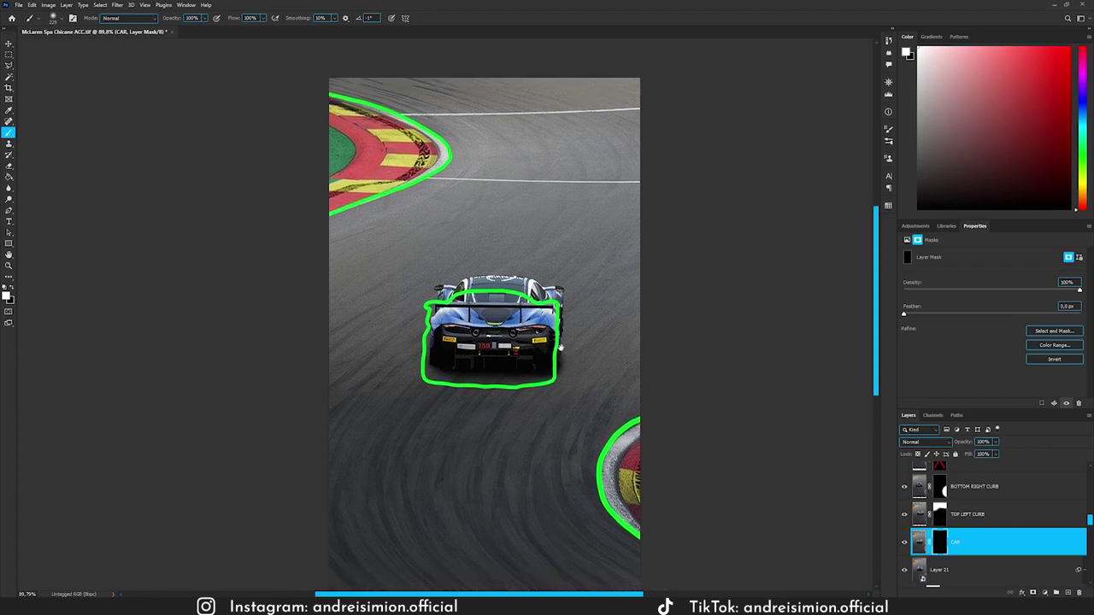
mouse_move(479, 341)
mouse_down()
mouse_move(515, 278)
mouse_move(476, 359)
mouse_move(501, 379)
mouse_move(483, 398)
mouse_move(564, 367)
mouse_up()
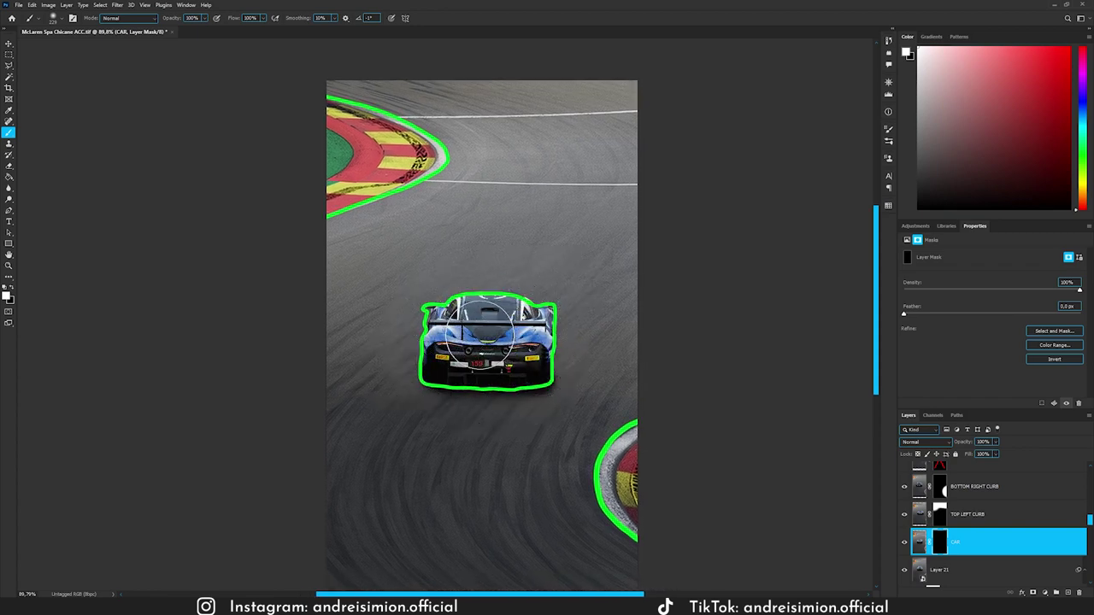
scroll(488, 384, up, 5)
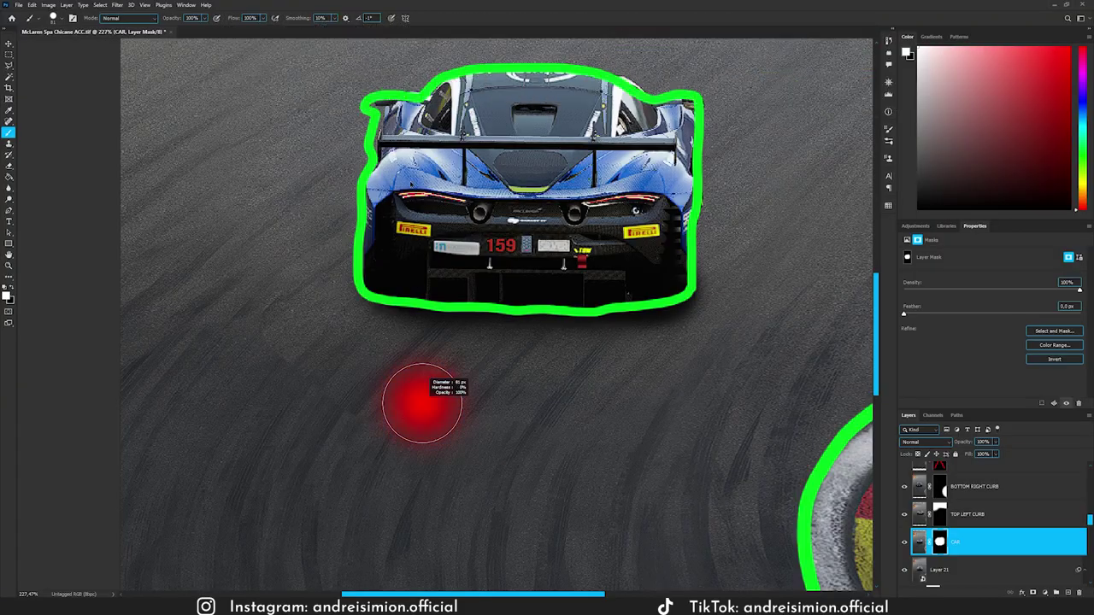
Enlarge the brush to 127 px and lower its flow for softer mask blending.
alt+right_click(718, 401)
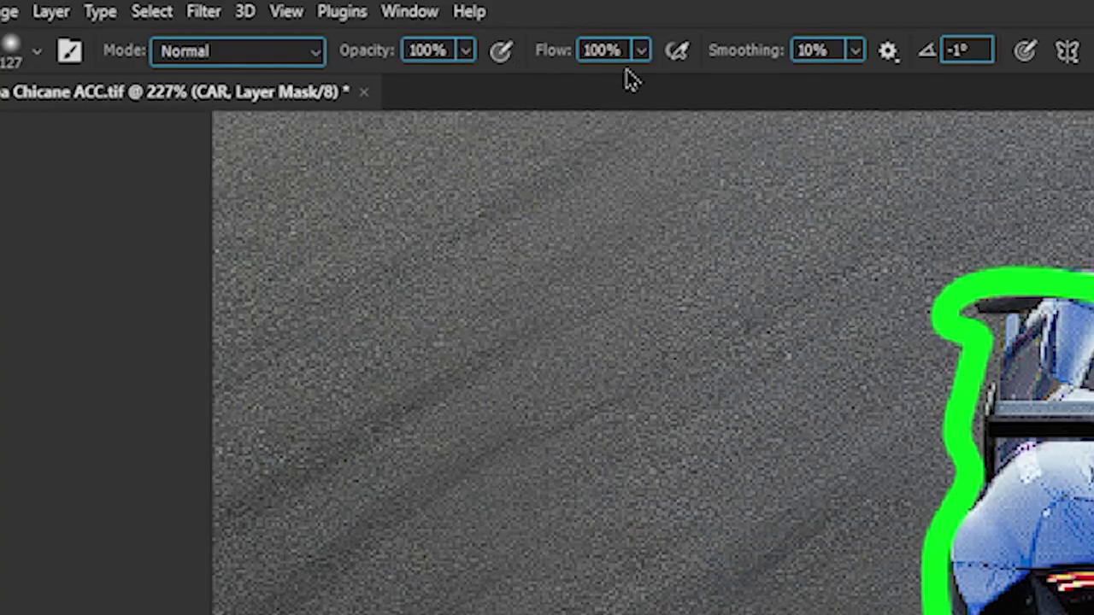
click(640, 51)
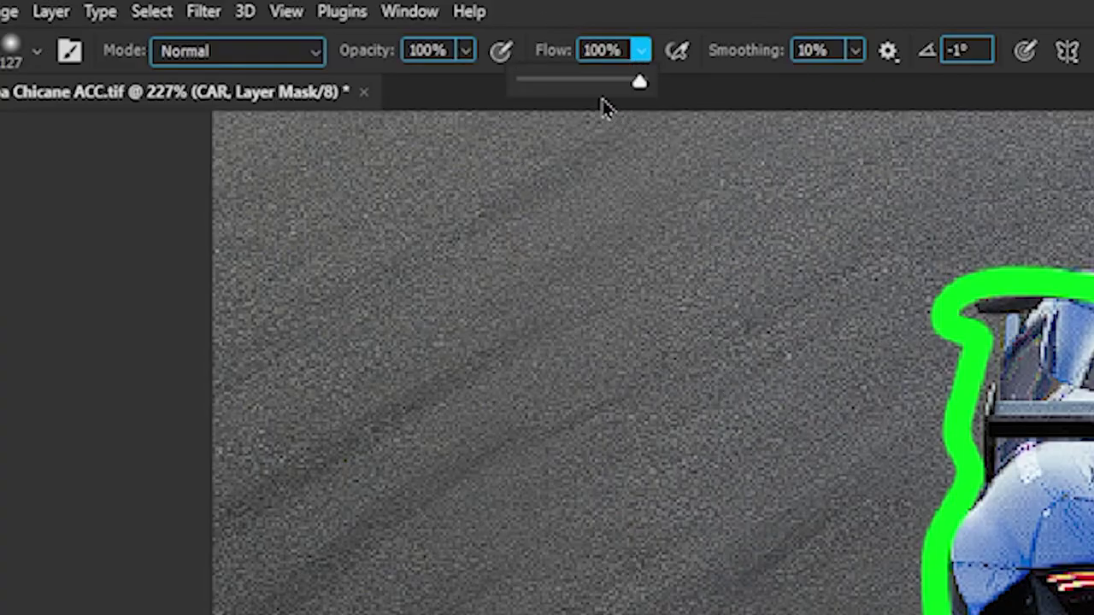
drag(640, 80, 542, 90)
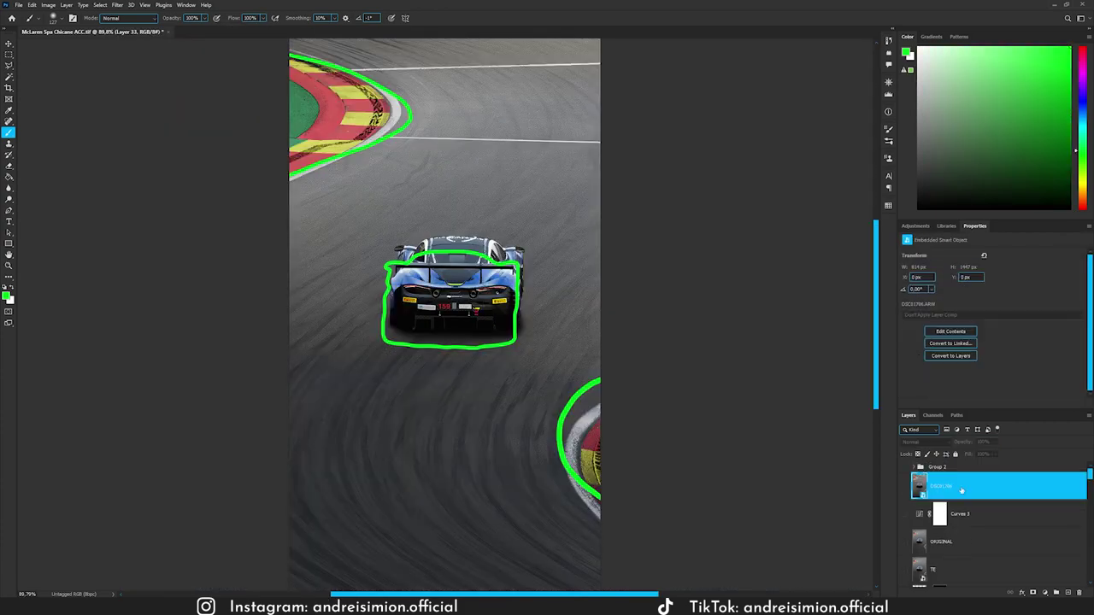
Open the Camera Raw Filter and toggle the Basic adjustments off and on to compare the image.
key(ctrl+shift+a)
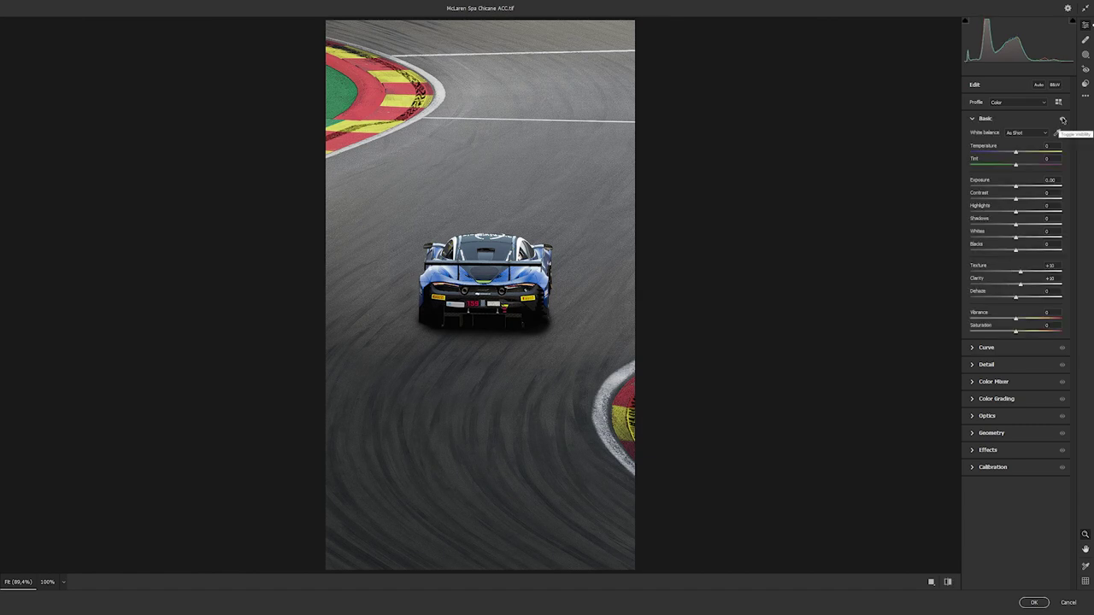
click(1062, 120)
click(1063, 120)
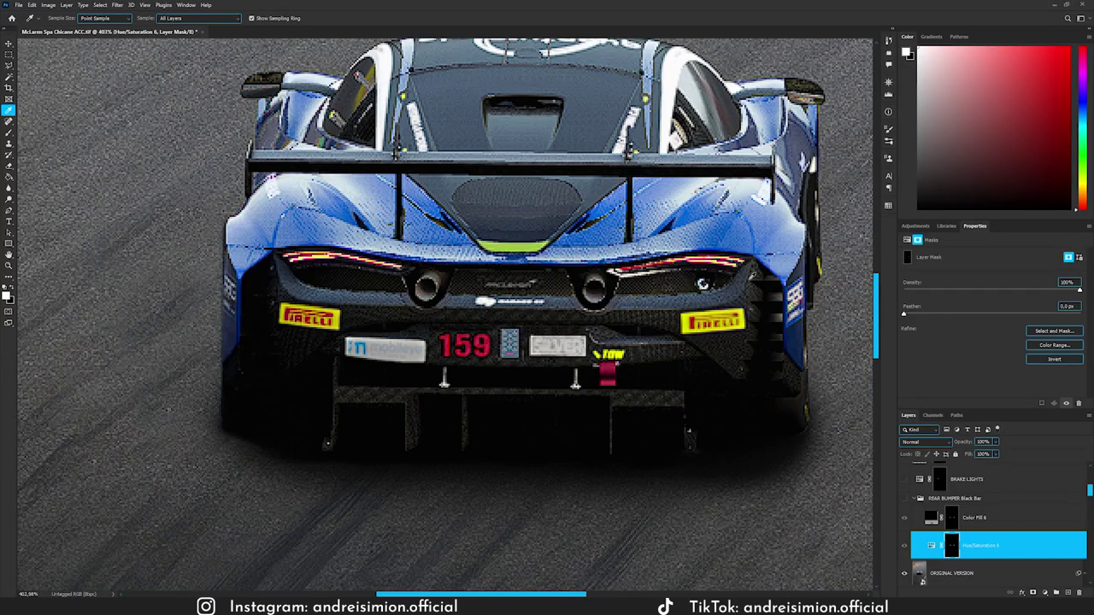
Inspect the Hue/Saturation 6 mask and its Blues adjustment, and toggle the layer's visibility to check the rear bumper bar.
alt+click(951, 545)
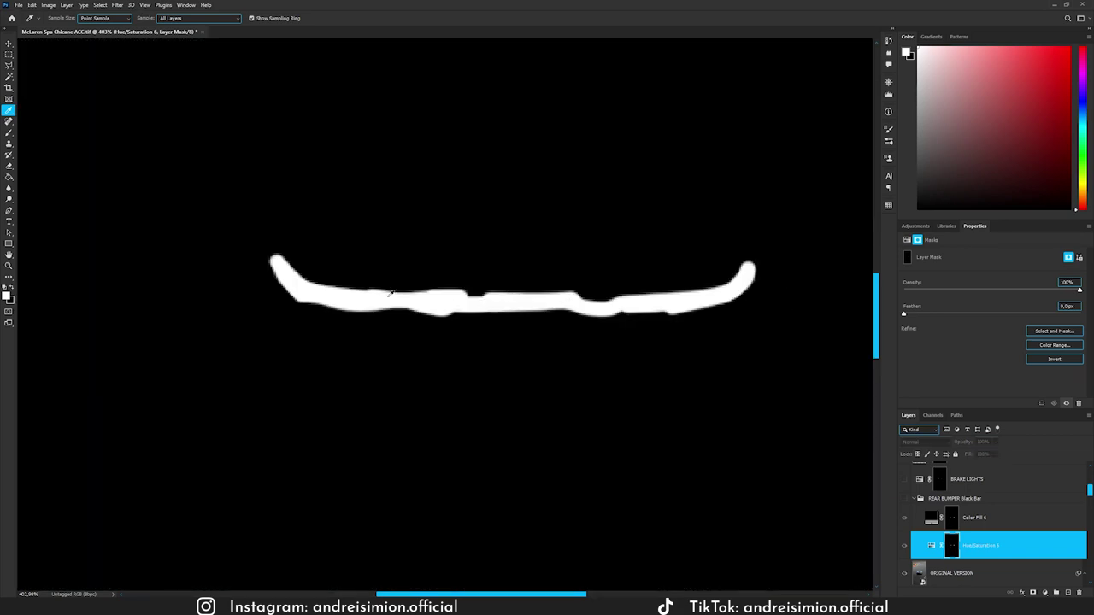
alt+click(951, 548)
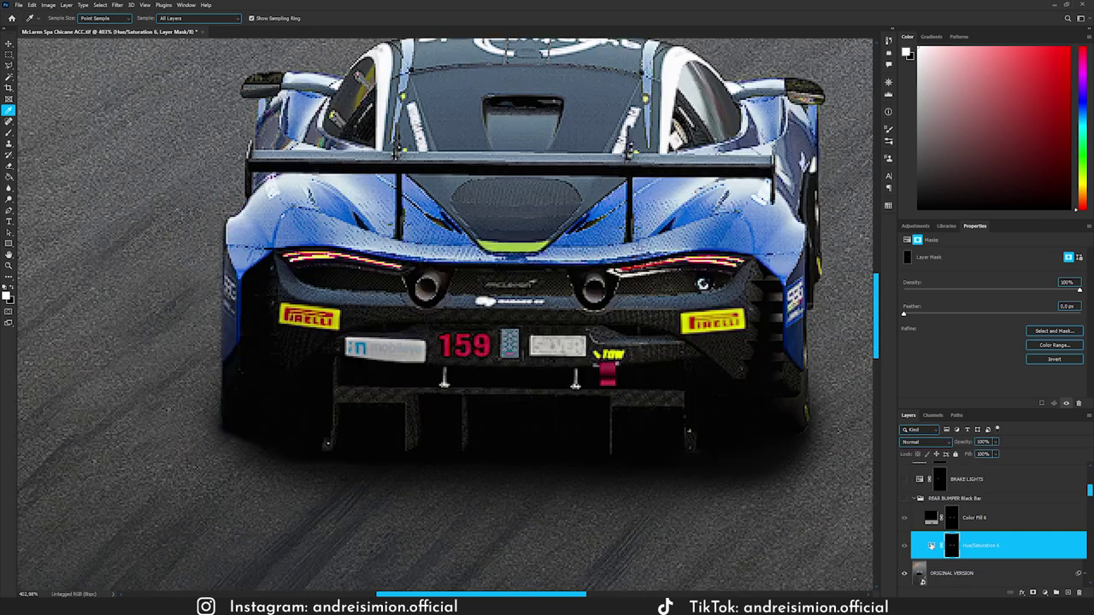
click(930, 545)
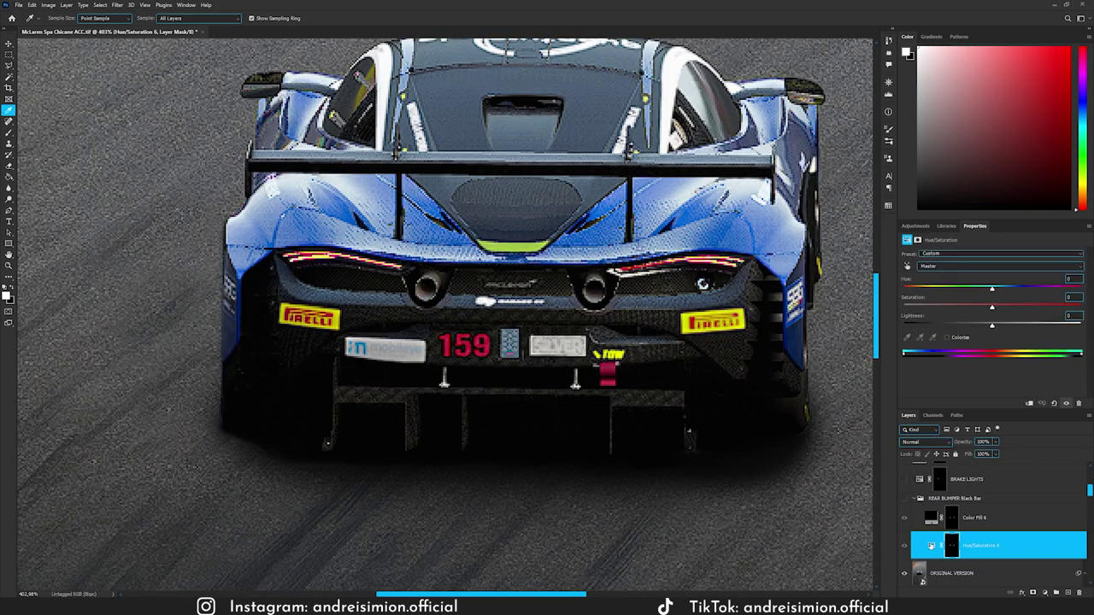
click(974, 272)
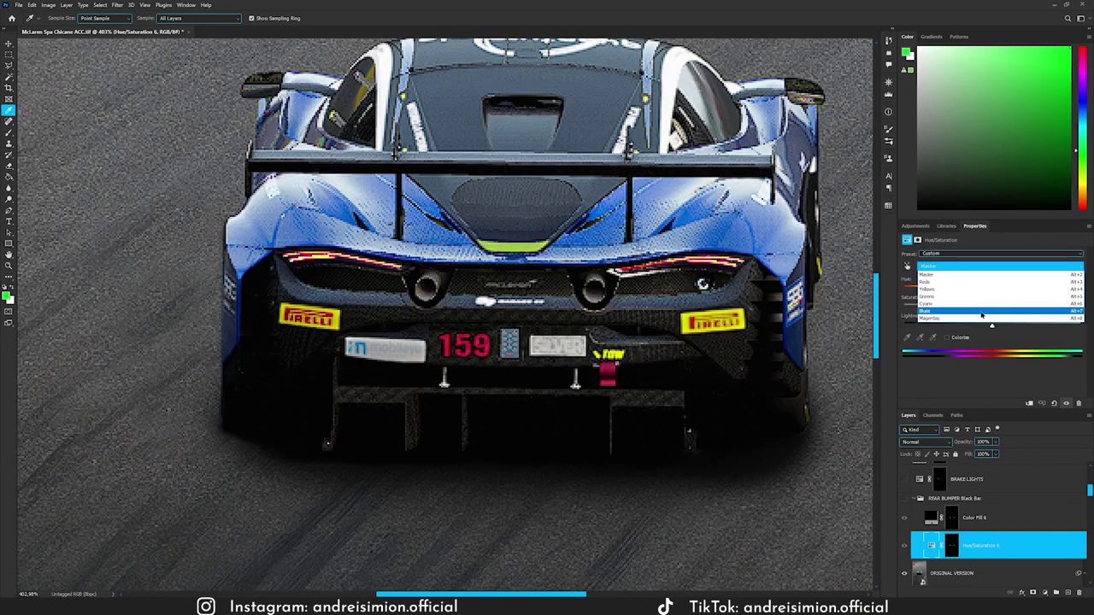
click(981, 312)
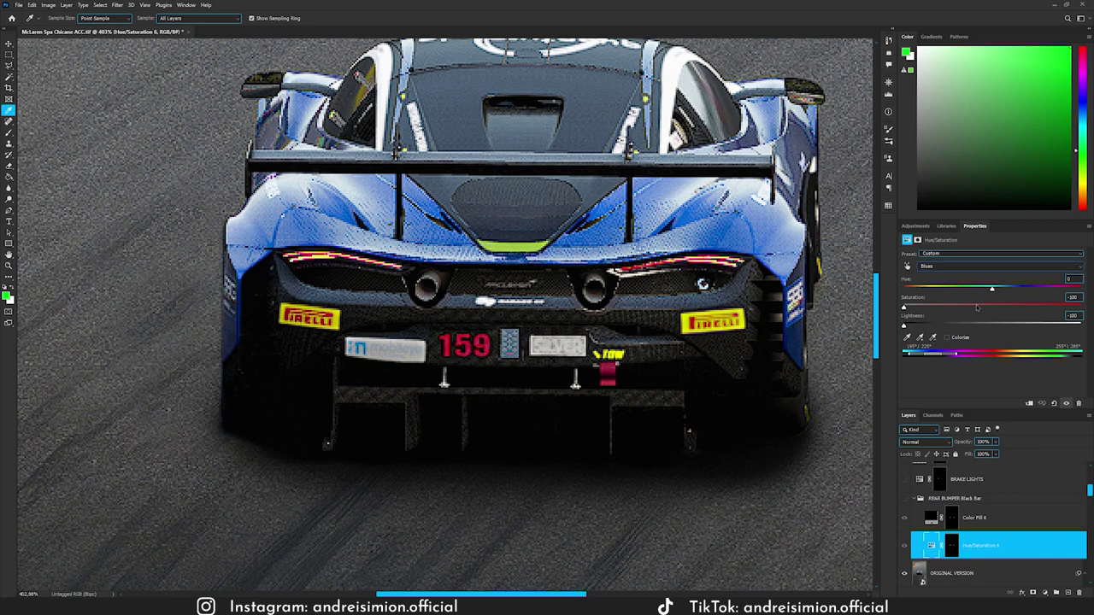
click(904, 547)
Show the Color Fill 6 layer in the REAR BUMPER Black Bar group and inspect its mask on its own.
click(939, 522)
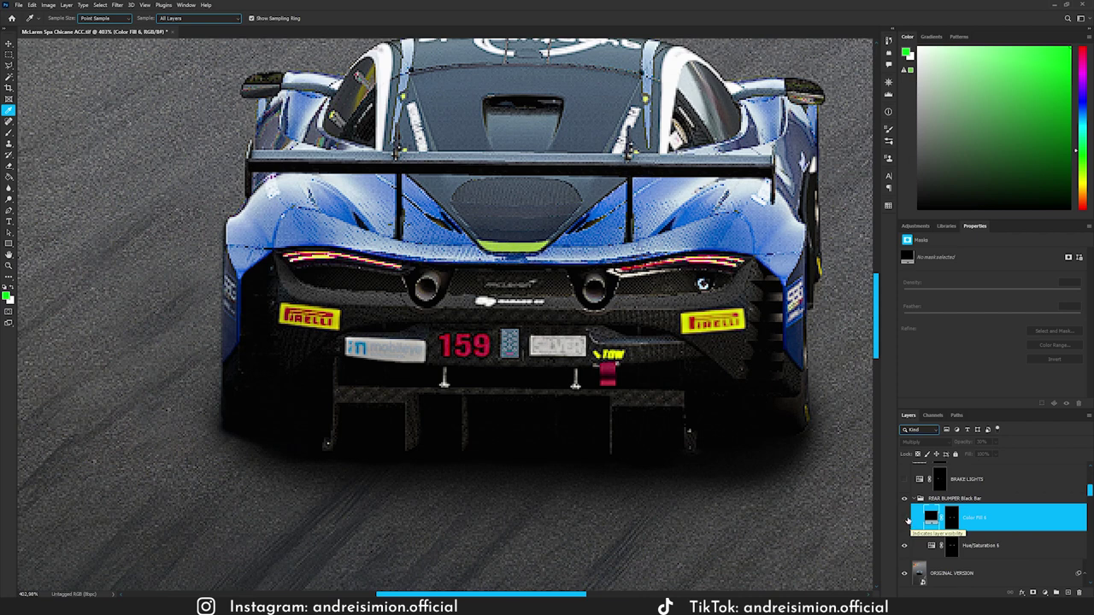
click(905, 519)
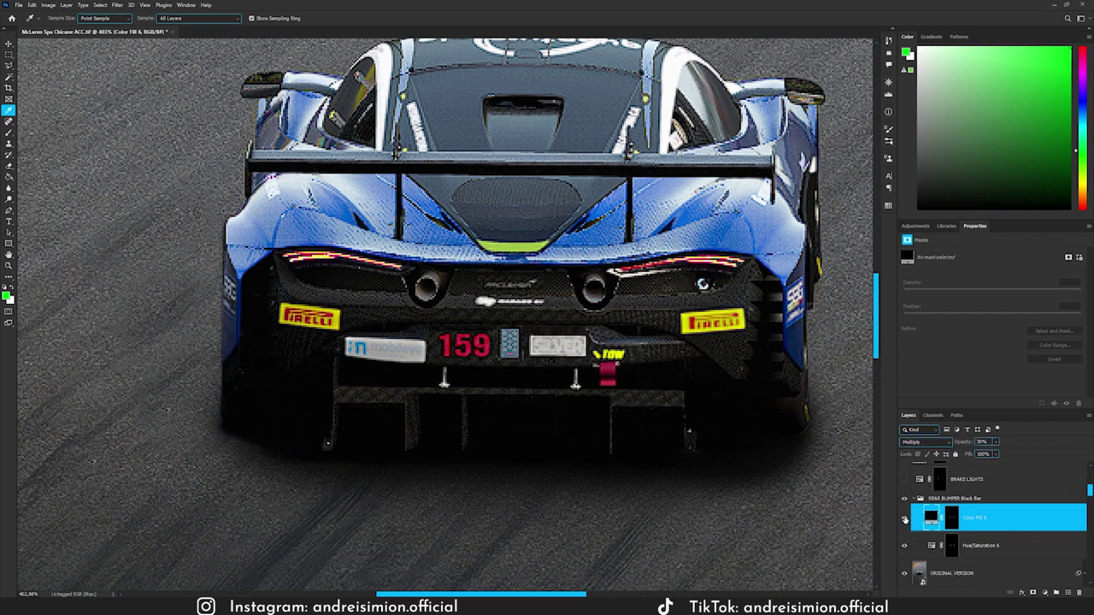
click(952, 518)
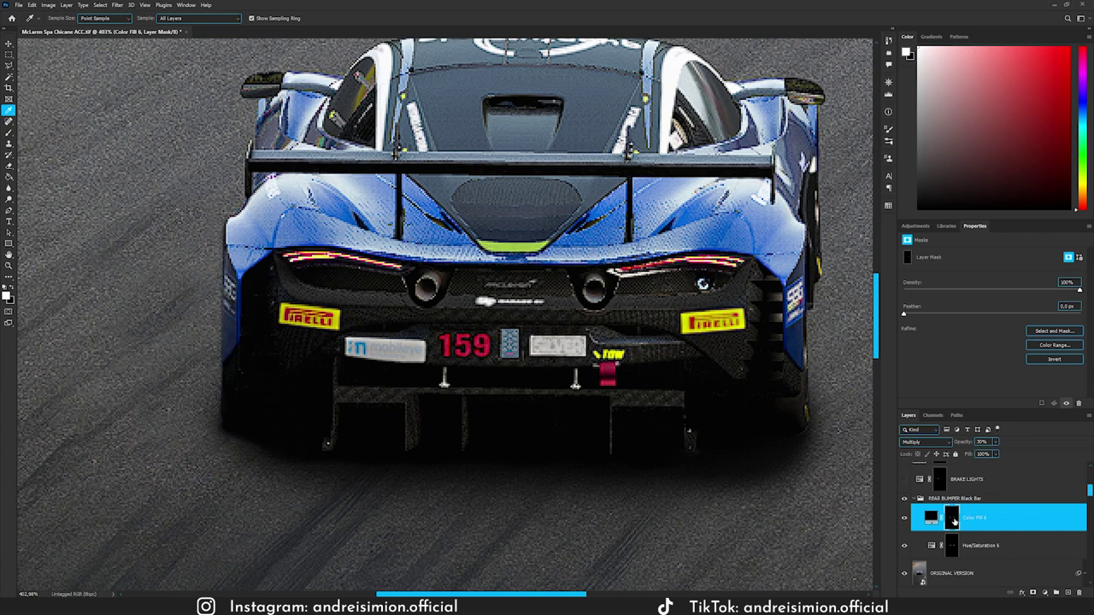
alt+click(952, 520)
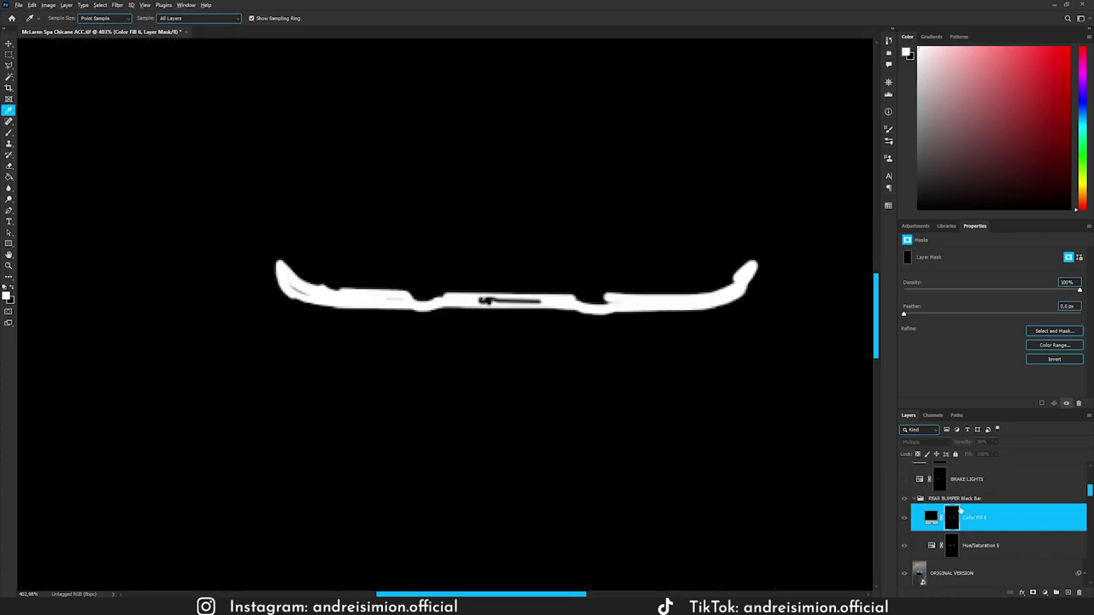
alt+click(952, 516)
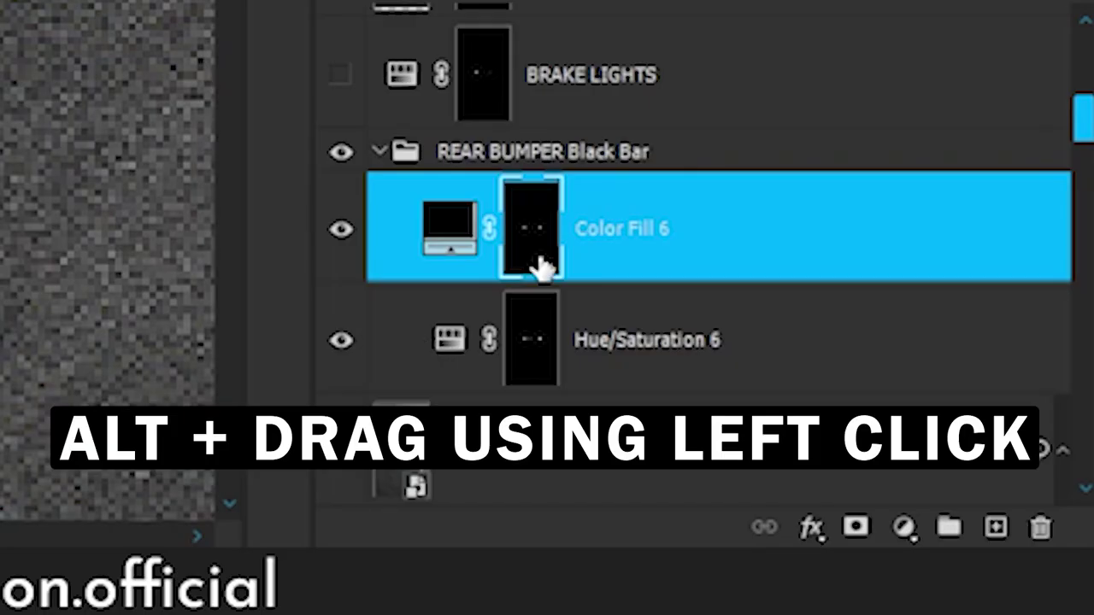
Replace the Color Fill 6 mask with a copy of the Hue/Saturation 6 mask and display the copied mask.
drag(952, 526, 953, 549)
drag(533, 342, 530, 235)
alt+click(952, 520)
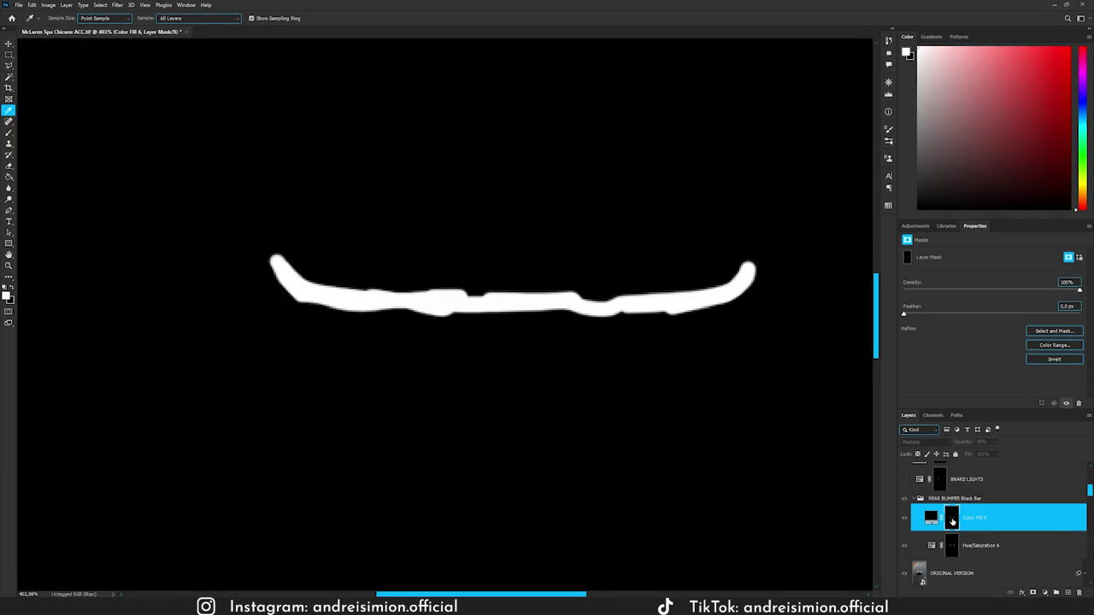
Return to the image and paint black on the Color Fill 6 mask over the sponsor logo in the middle of the bumper bar.
alt+click(952, 521)
key(b)
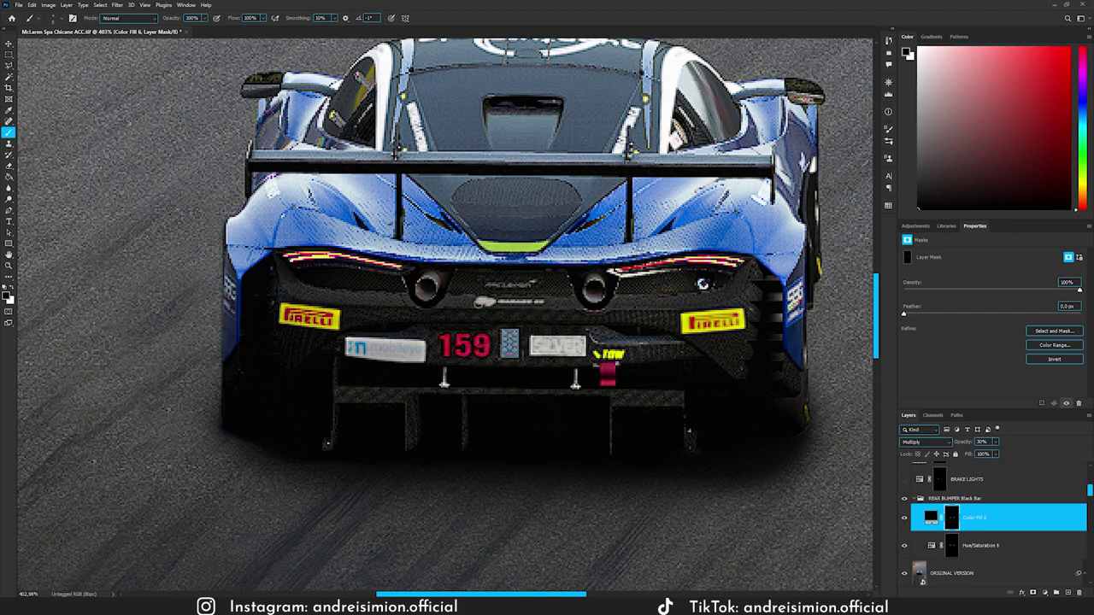
drag(478, 307, 542, 300)
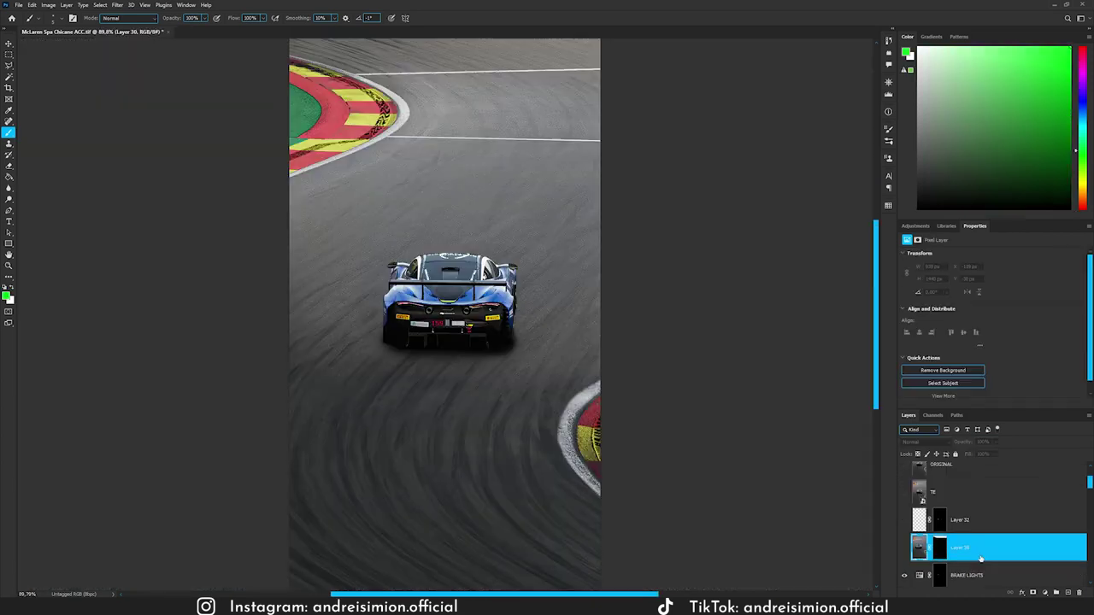
Show Layer 30, move it up and left with Free Transform to reposition the upper white track line, and apply the transform.
click(904, 548)
key(ctrl+t)
drag(535, 191, 505, 166)
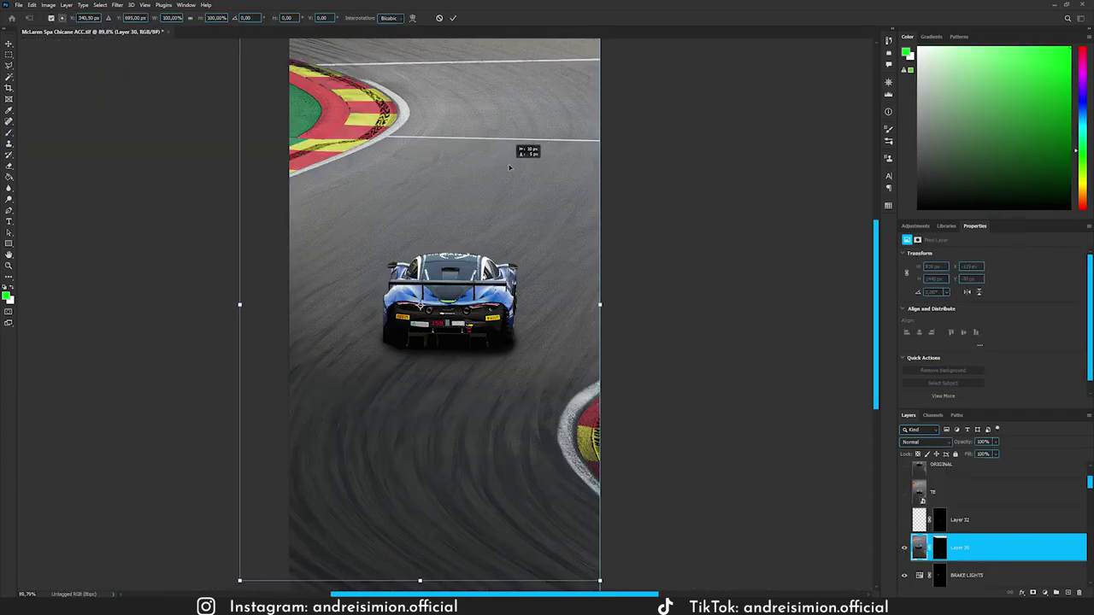
key(Return)
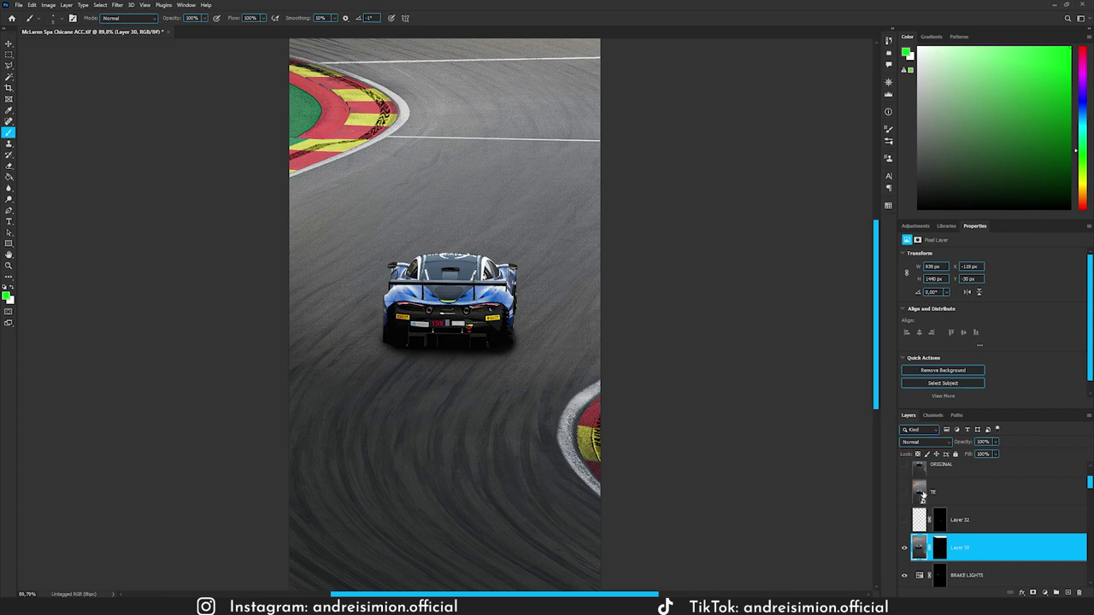
Examine the Layer 30 mask and toggle the layer's visibility to compare the white line near the upper curb.
alt+click(939, 547)
alt+click(940, 549)
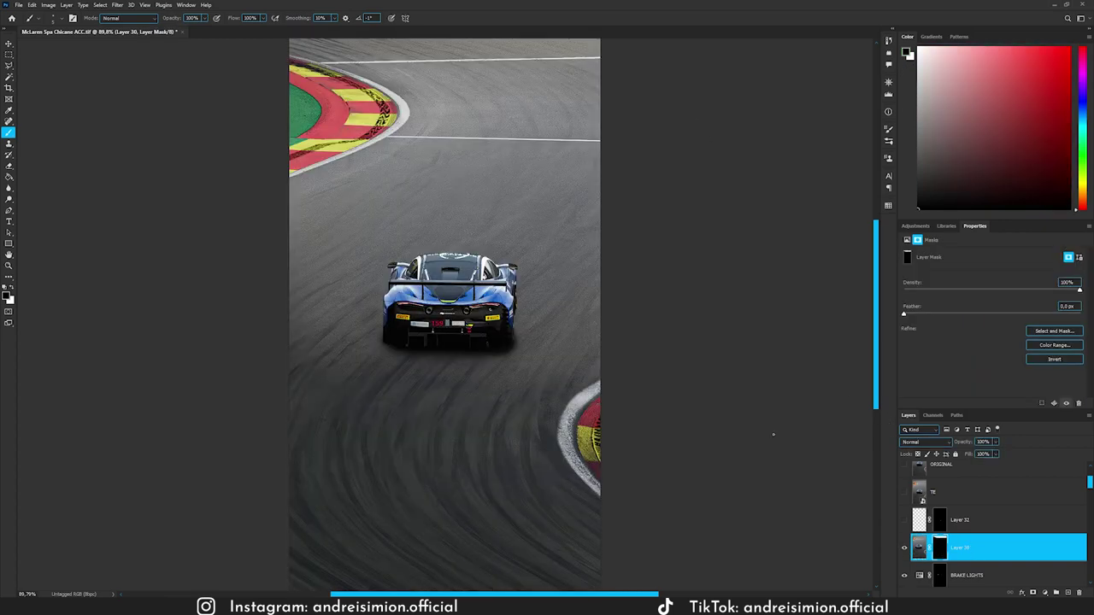
key(ctrl+plus)
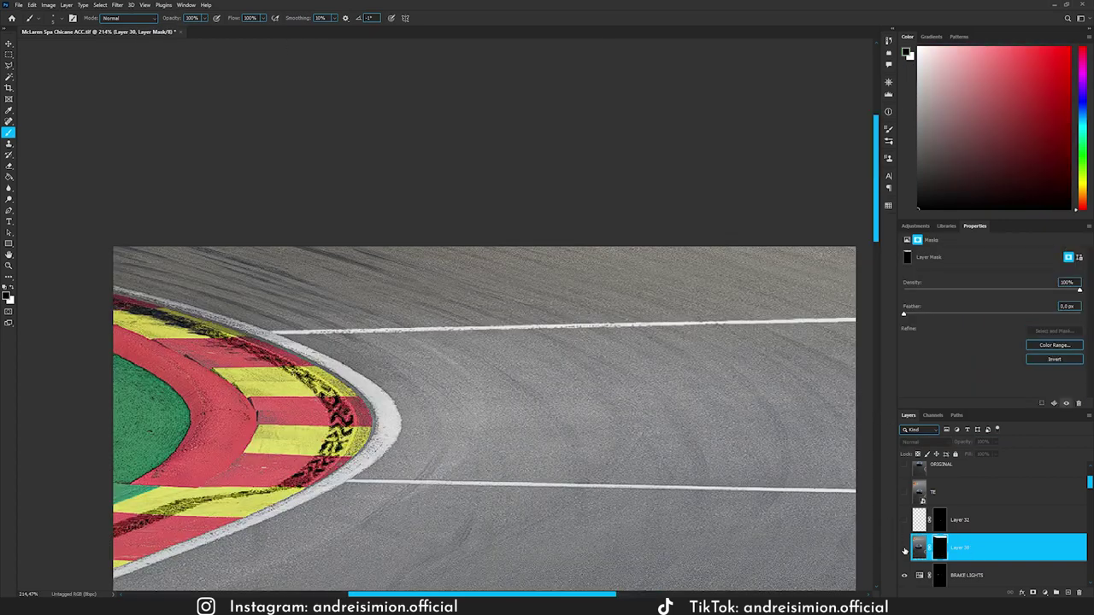
click(905, 549)
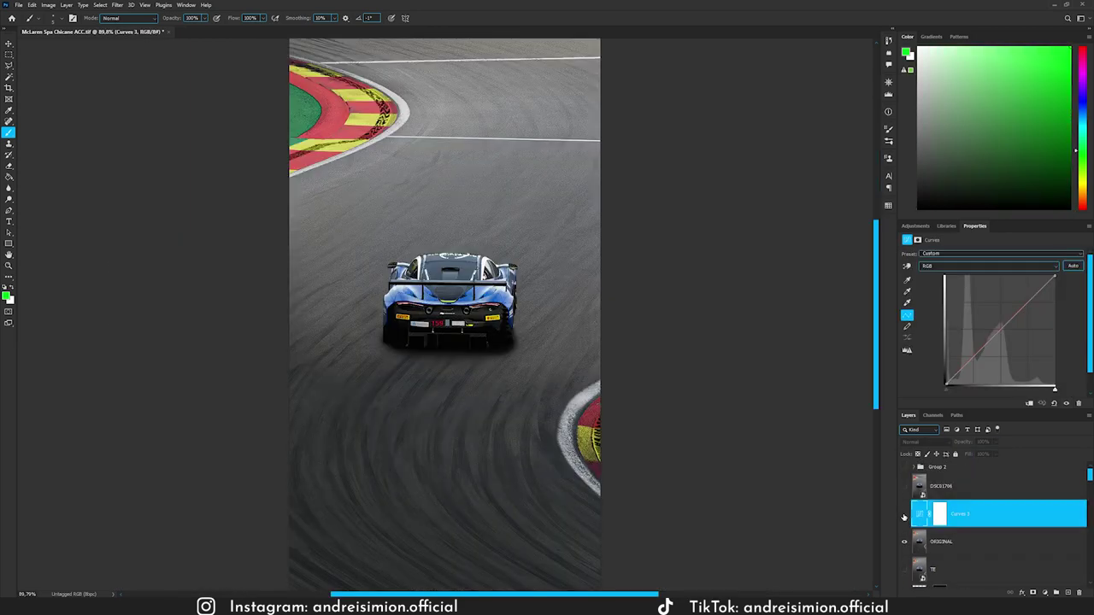
Switch the Curves 3 adjustment to the Red channel and try raising the curve's shadow point.
click(940, 266)
click(940, 277)
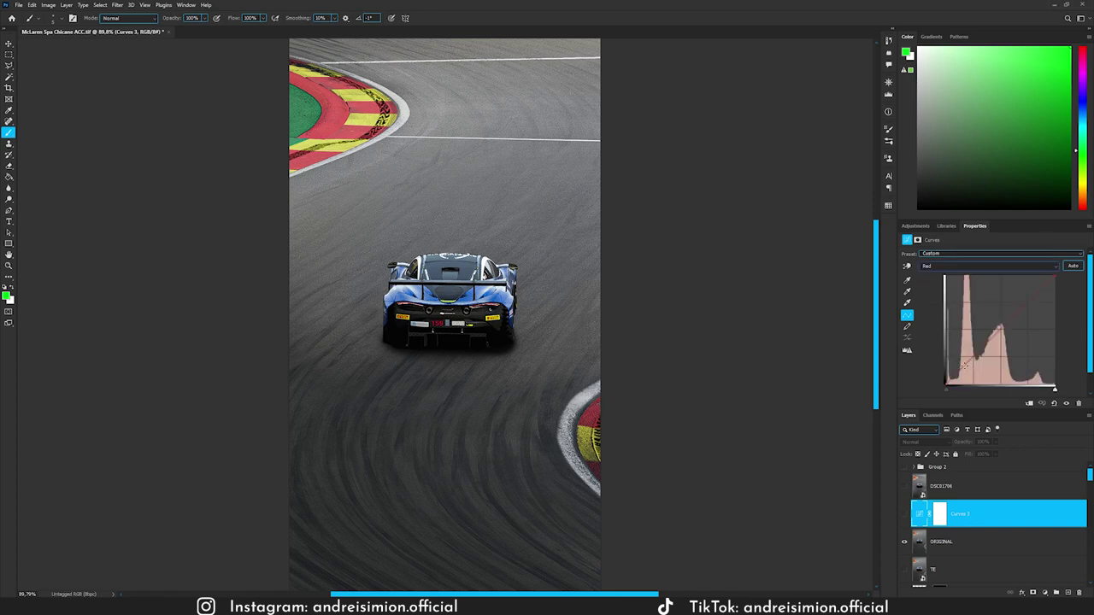
drag(965, 362, 964, 349)
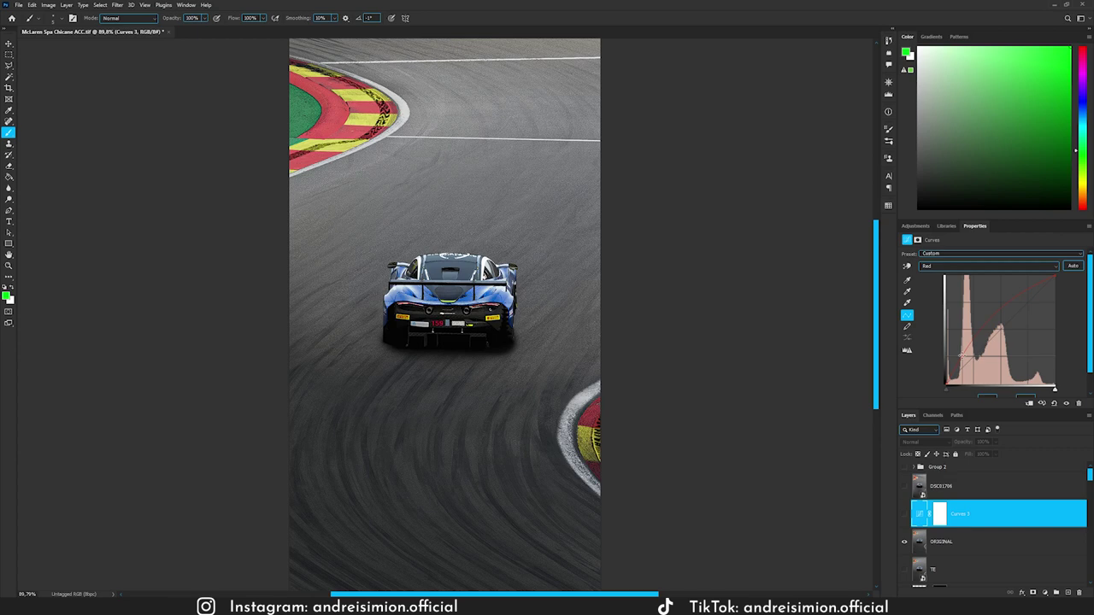
Toggle Curves 3 to compare the asphalt colour before and after, leaving the adjustment shown.
click(906, 515)
click(906, 515)
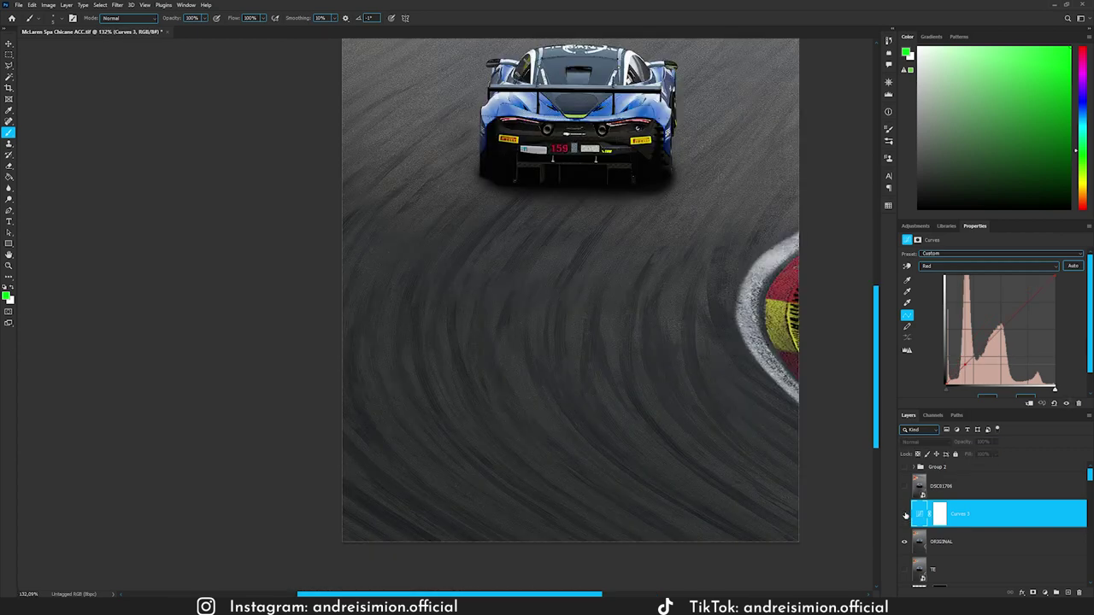
click(906, 516)
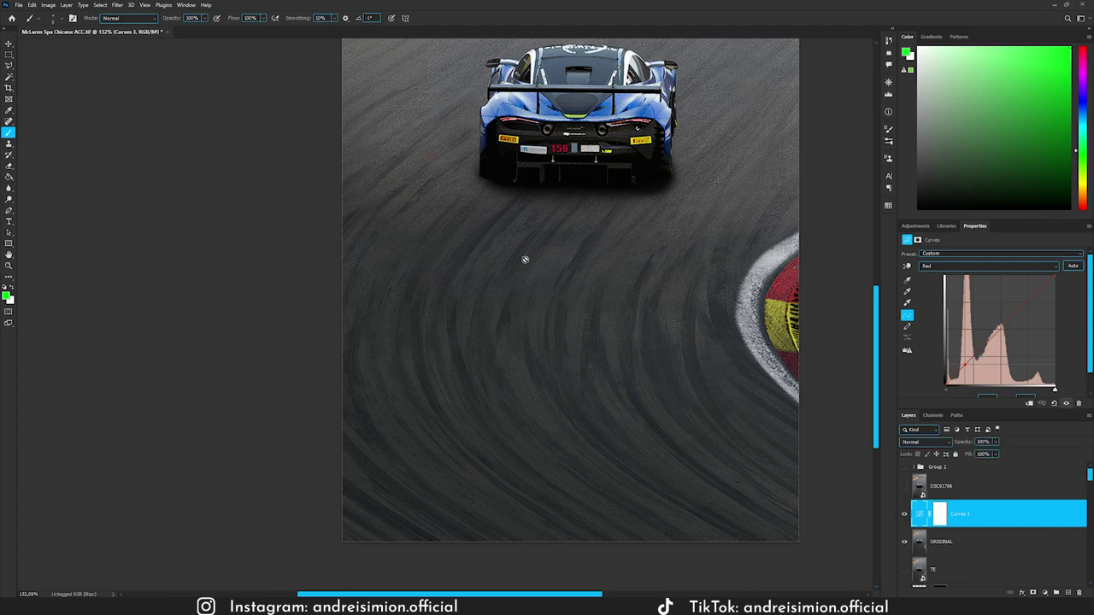